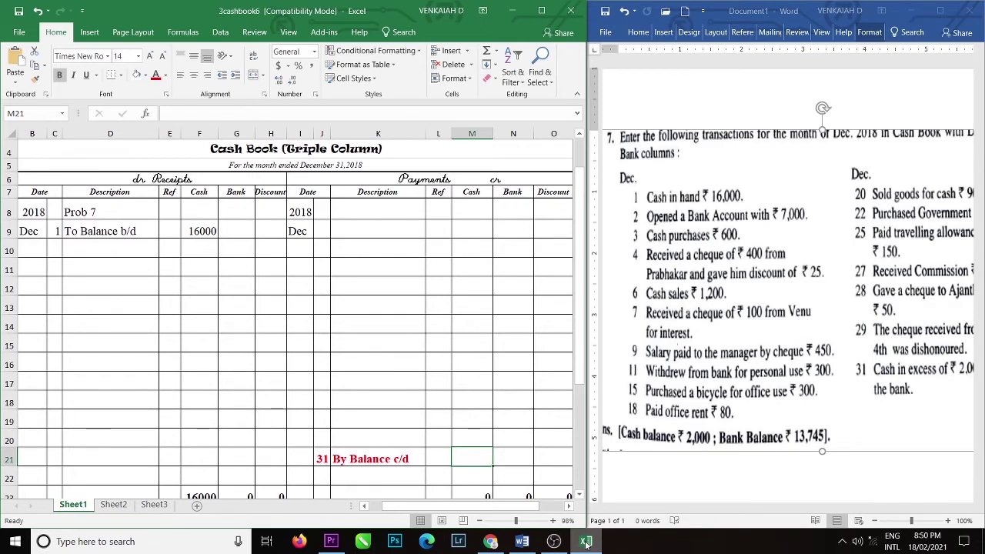
# Raise the system speaker volume to 100
pyautogui.click(866, 544)
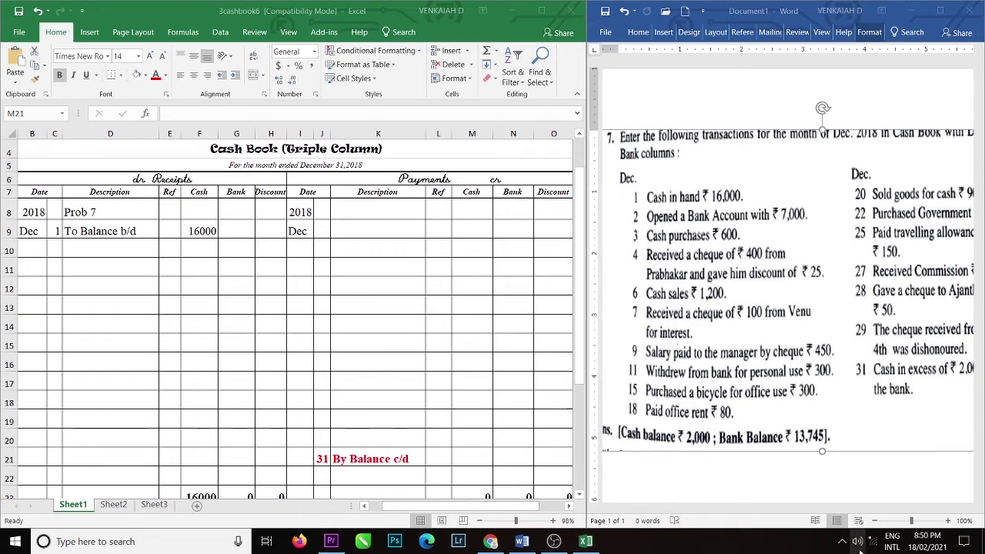
pyautogui.click(859, 548)
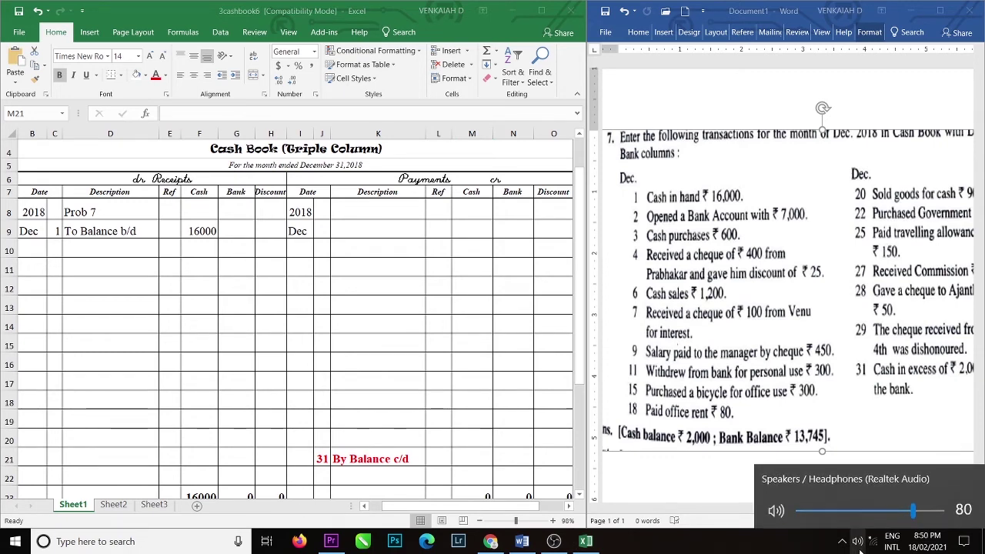
pyautogui.click(943, 512)
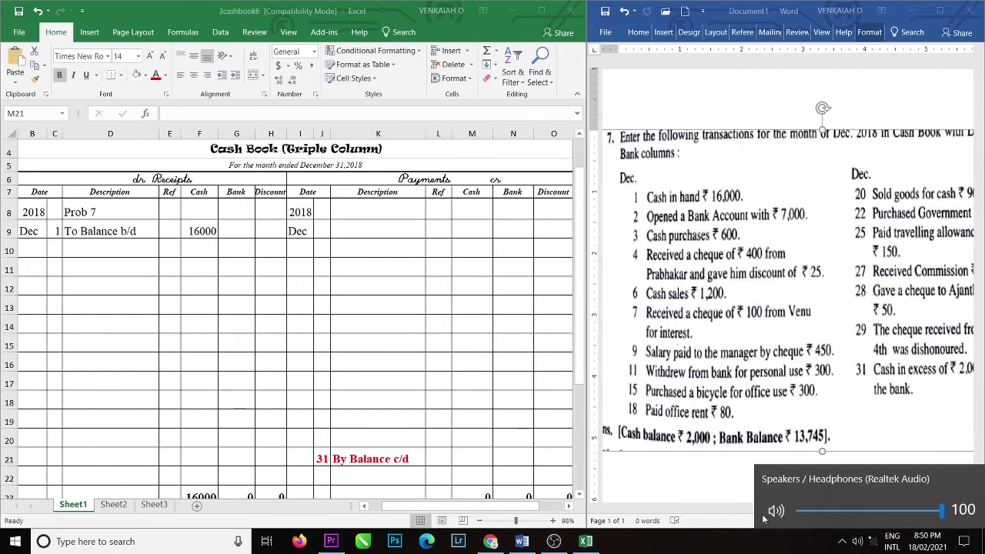
pyautogui.click(725, 515)
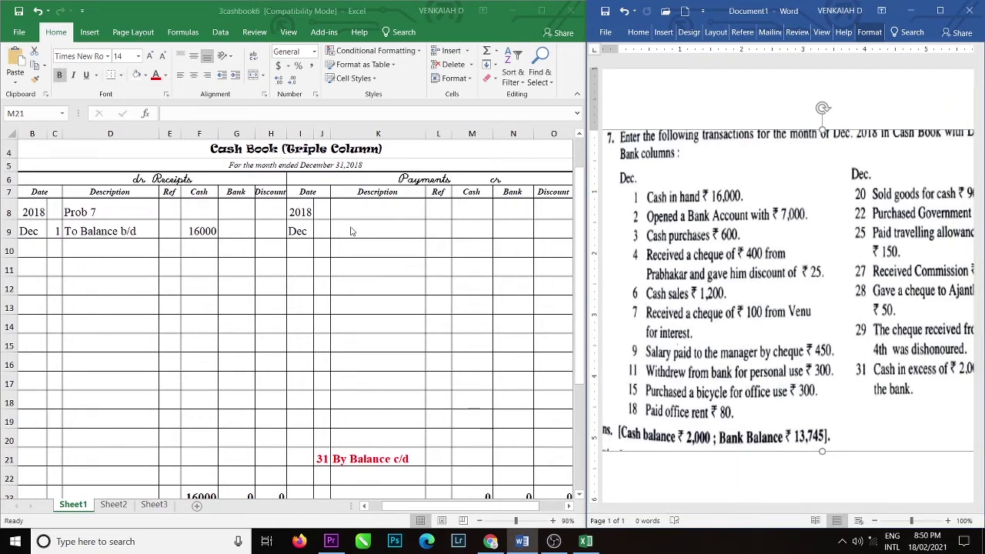
# Record the Dec 2 bank deposit in row 9 of Payments as "By Bank a/c" with 7000 in Cash
pyautogui.click(323, 229)
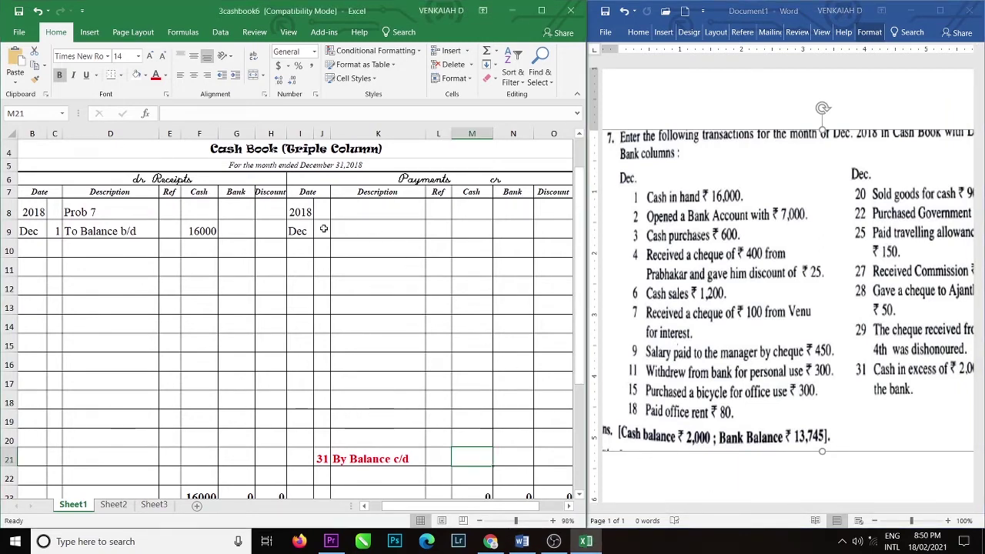
pyautogui.click(323, 229)
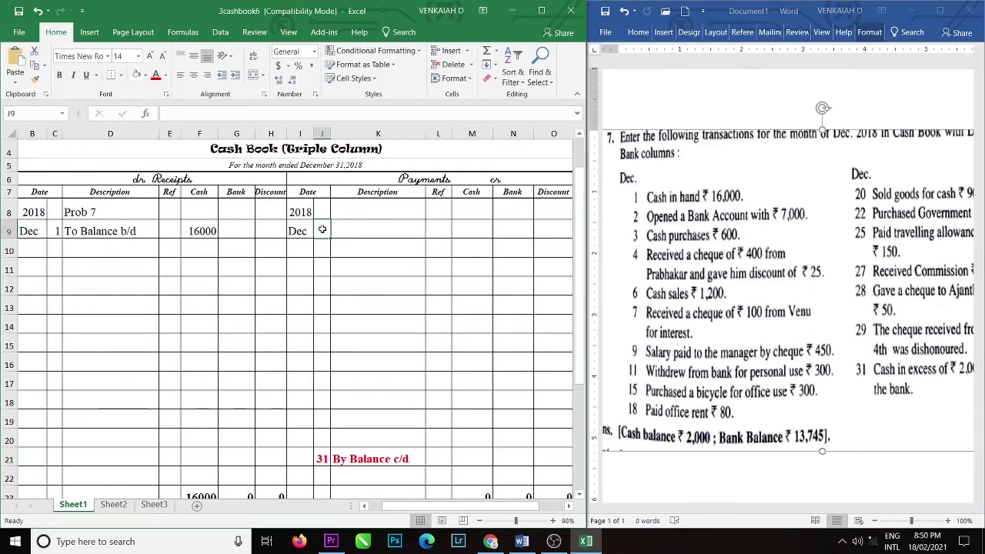
pyautogui.write('2')
pyautogui.click(357, 228)
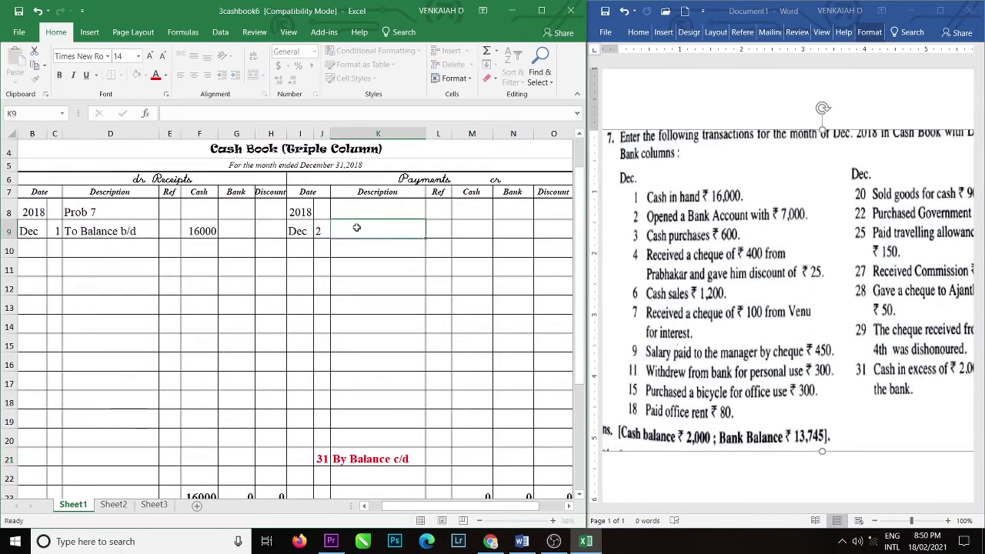
pyautogui.write('By Bank')
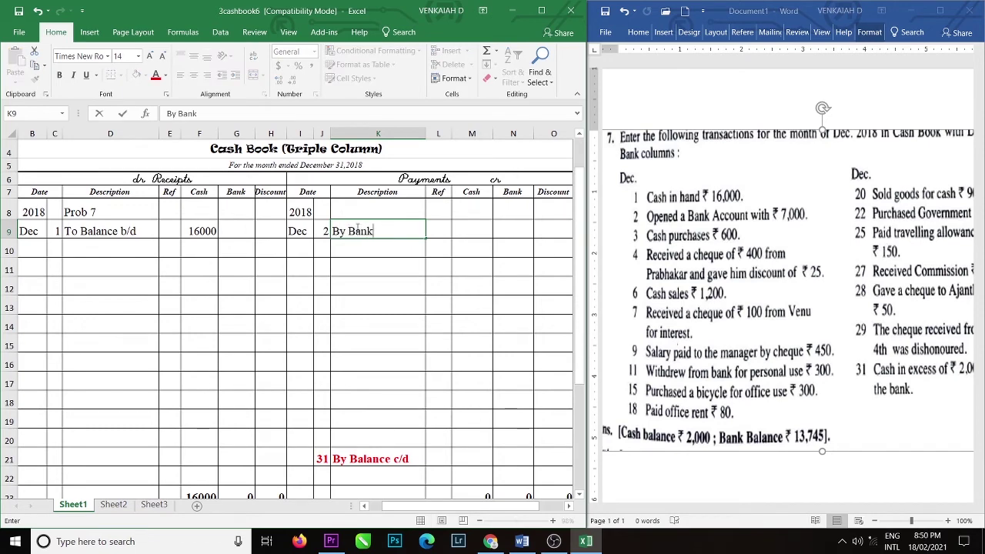
pyautogui.write(' a/c')
pyautogui.click(474, 231)
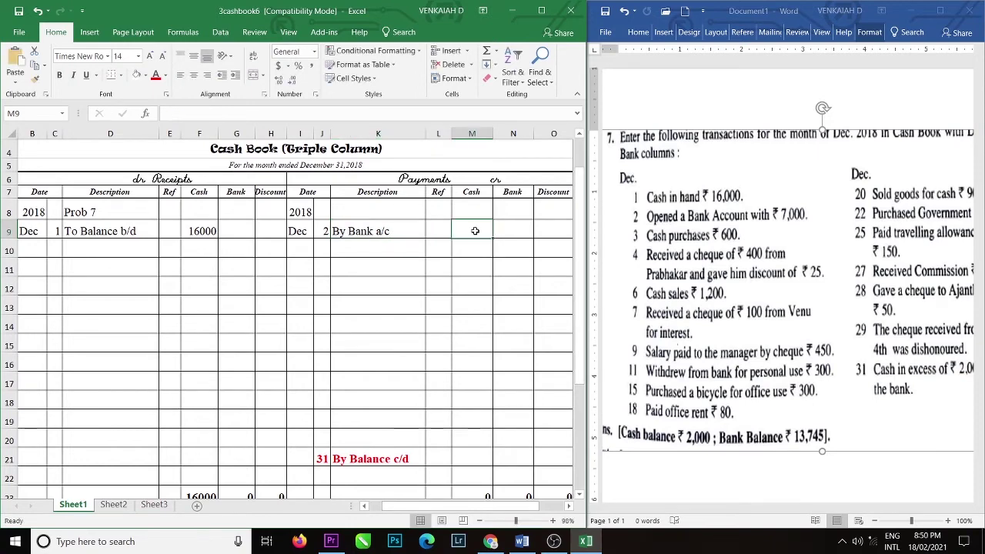
pyautogui.write('7000')
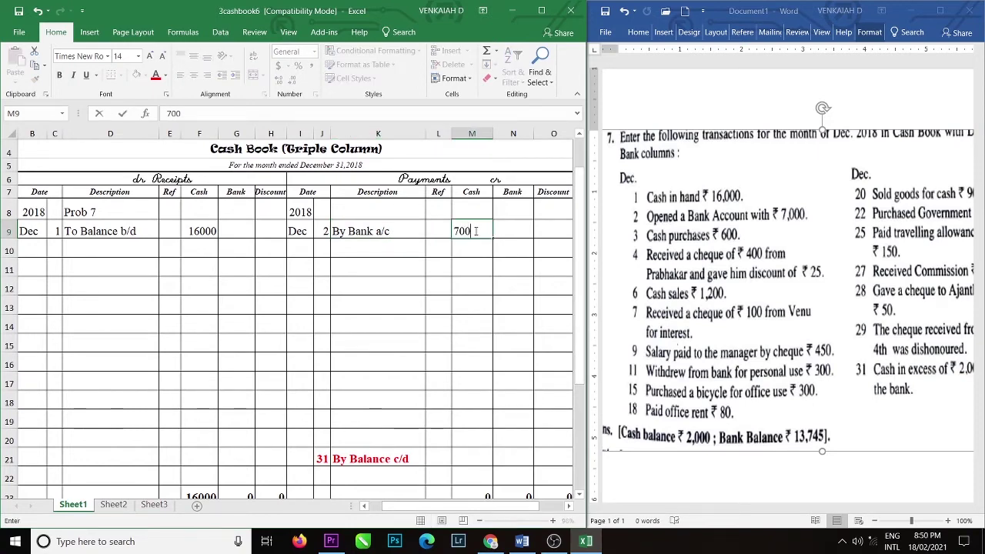
# Record the matching Dec 2 entry in row 10 of Receipts as "To Cash a/c" with 7000 in Bank
pyautogui.click(56, 248)
pyautogui.write('2')
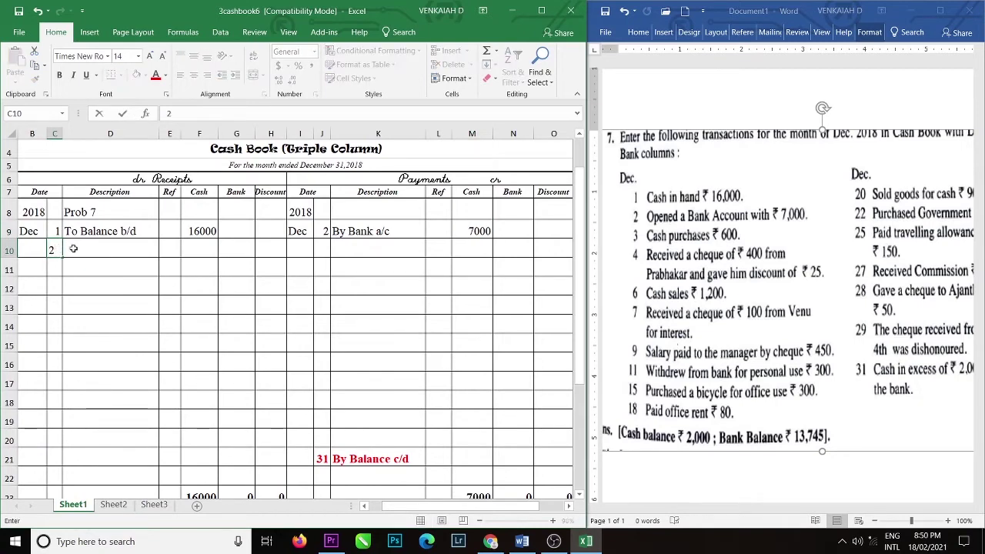
pyautogui.click(85, 248)
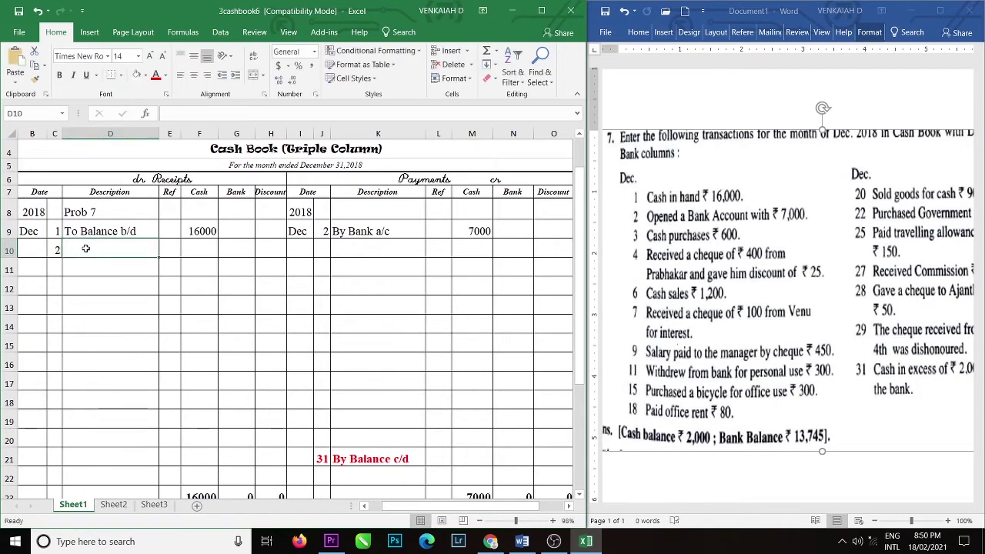
pyautogui.write('To Cas')
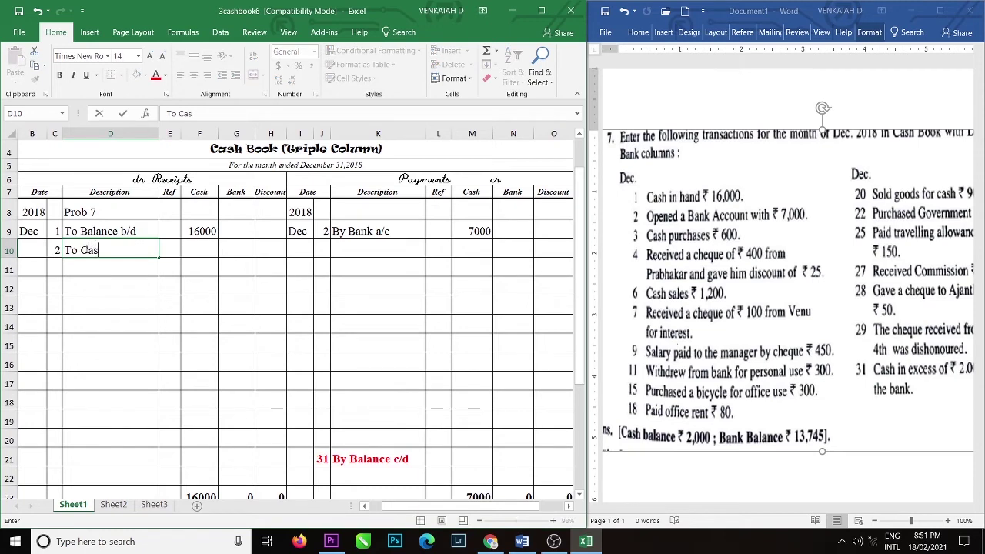
pyautogui.write('g')
pyautogui.press('BackSpace')
pyautogui.write('h  a/c')
pyautogui.click(232, 245)
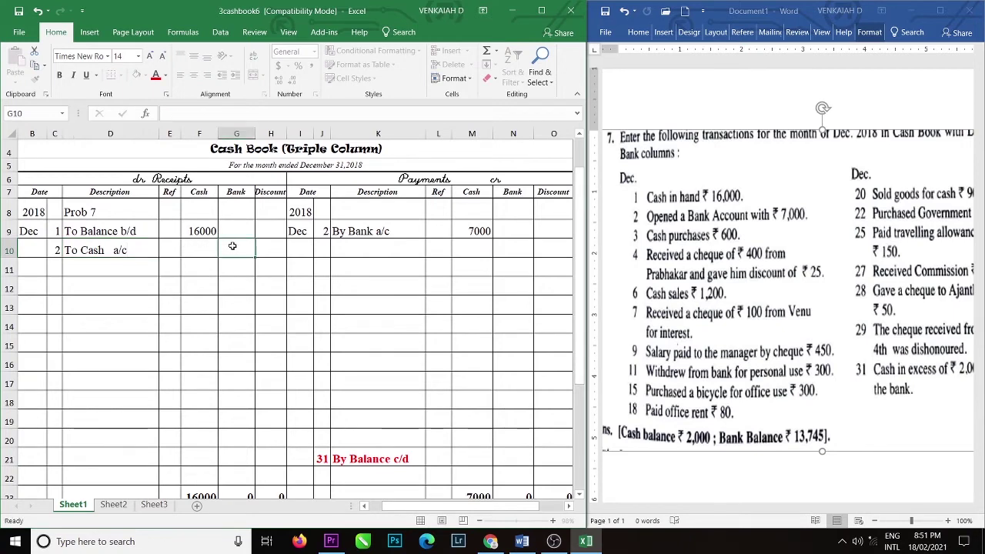
pyautogui.write('7000')
# Mark both Dec 2 entries as contra with "C" in their Ref cells, E10 and L9
pyautogui.click(173, 250)
pyautogui.write('C')
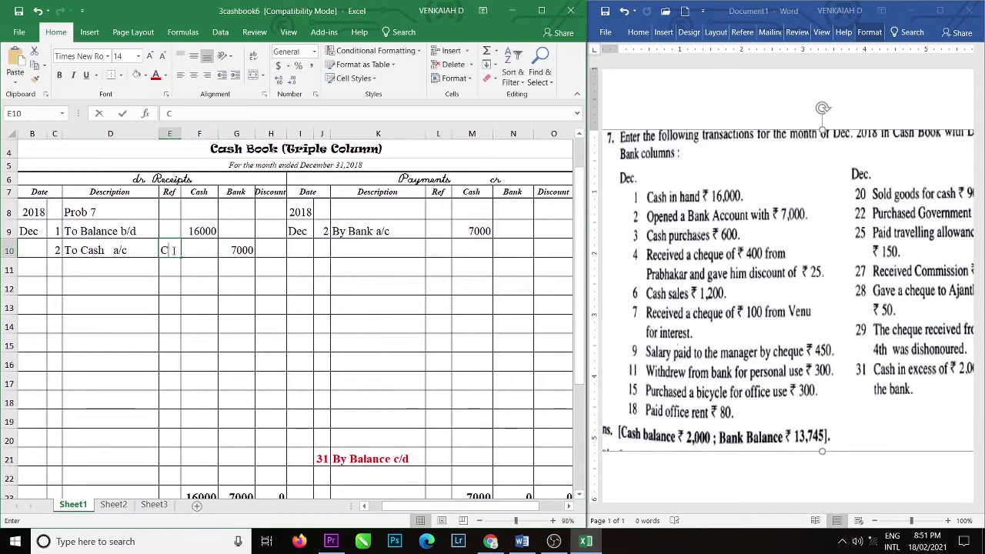
pyautogui.click(442, 230)
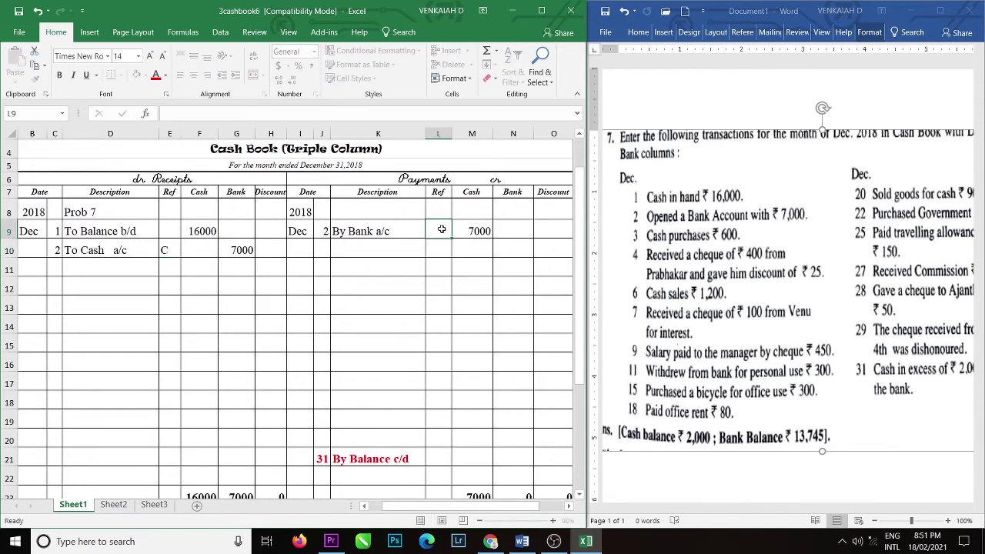
pyautogui.write('C')
# Fill both contra entries, J9:M9 and C10:G10, with the orange theme colour
pyautogui.moveTo(321, 230); pyautogui.dragTo(471, 231)
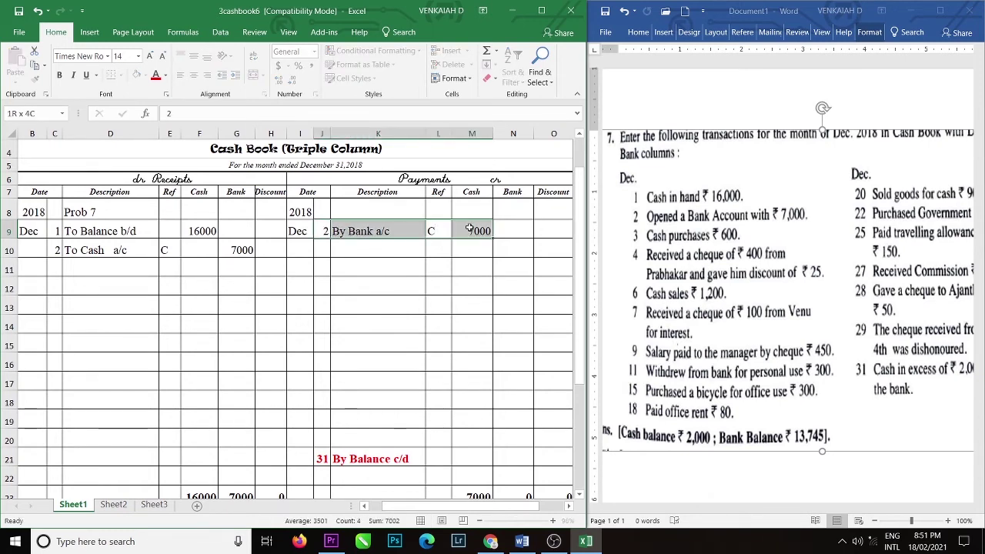
pyautogui.click(145, 78)
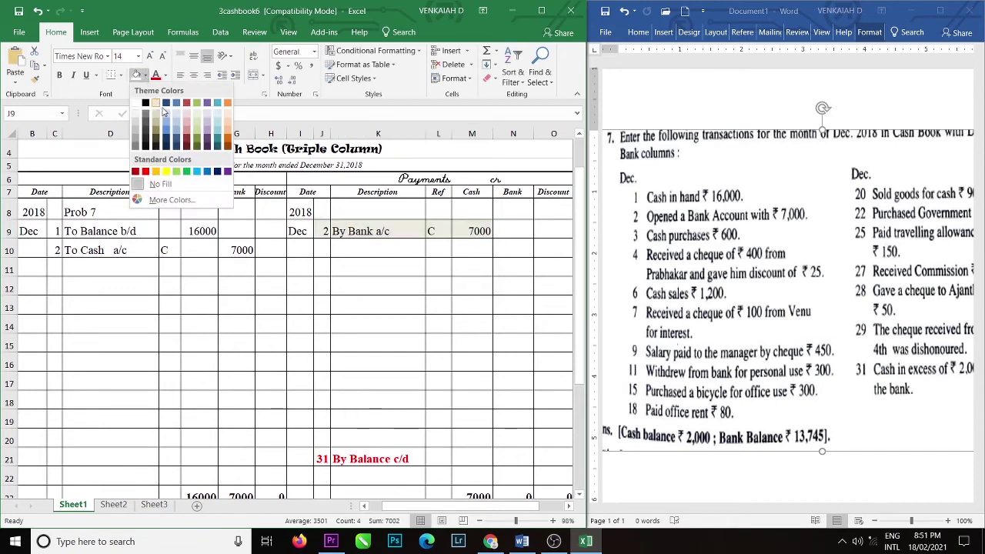
pyautogui.click(228, 105)
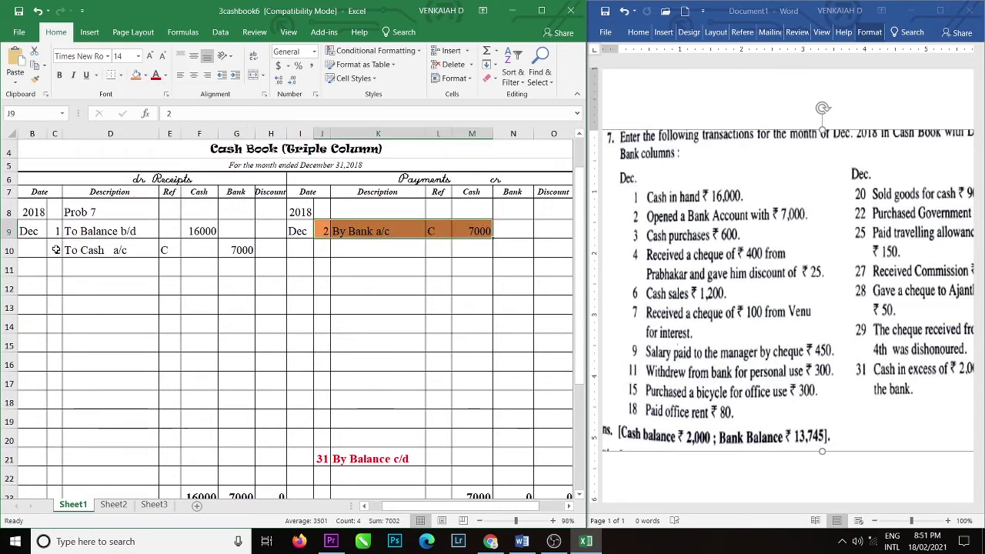
pyautogui.moveTo(57, 250); pyautogui.dragTo(234, 254)
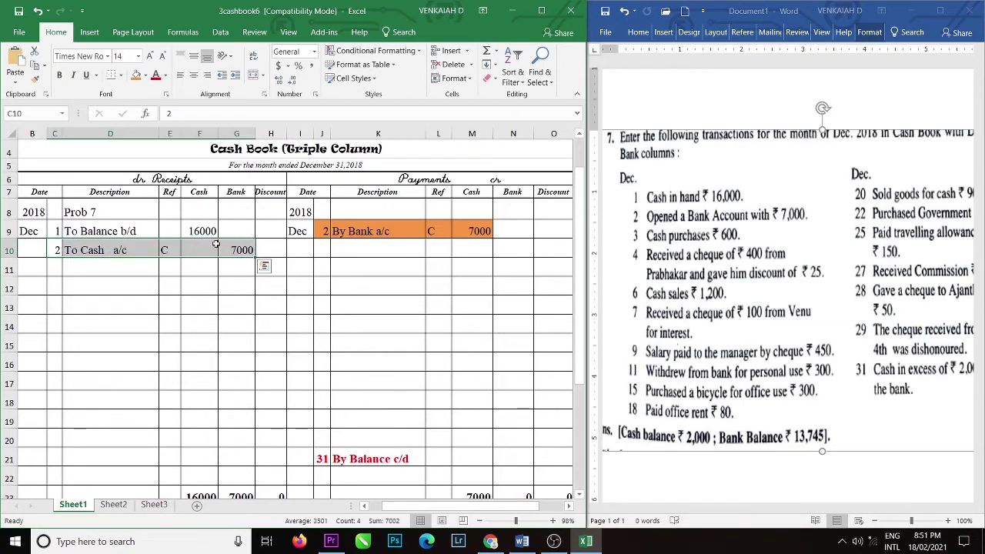
pyautogui.click(135, 75)
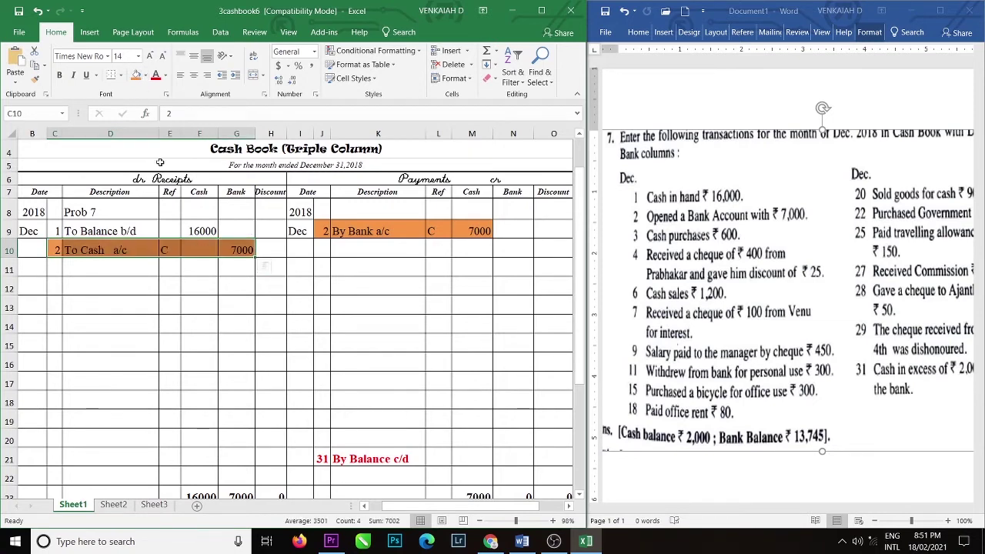
pyautogui.click(193, 284)
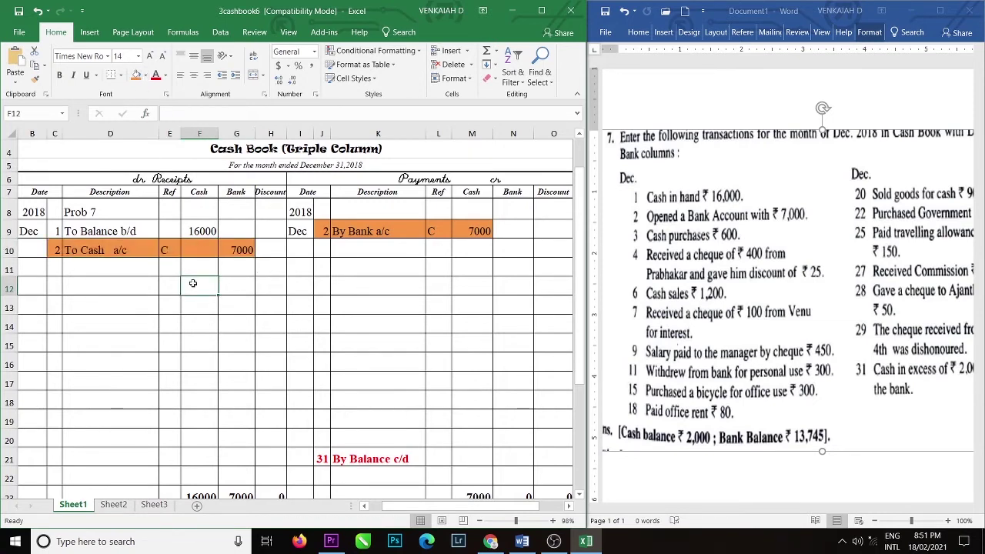
# Record the Dec 3 cash purchases in row 10 of Payments as "By Purchases a/c" with 600 in Cash
pyautogui.click(324, 249)
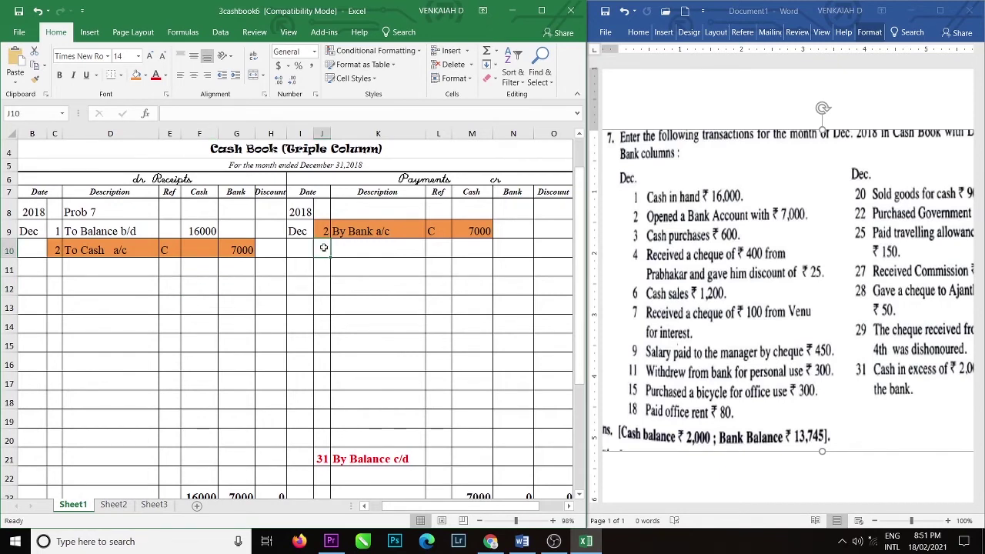
pyautogui.write('3')
pyautogui.click(359, 250)
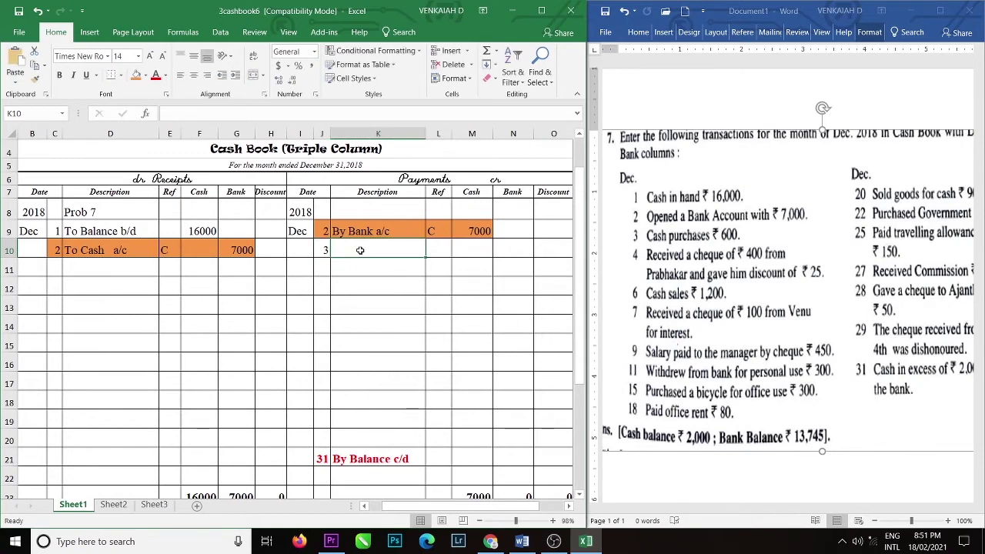
pyautogui.write('By ')
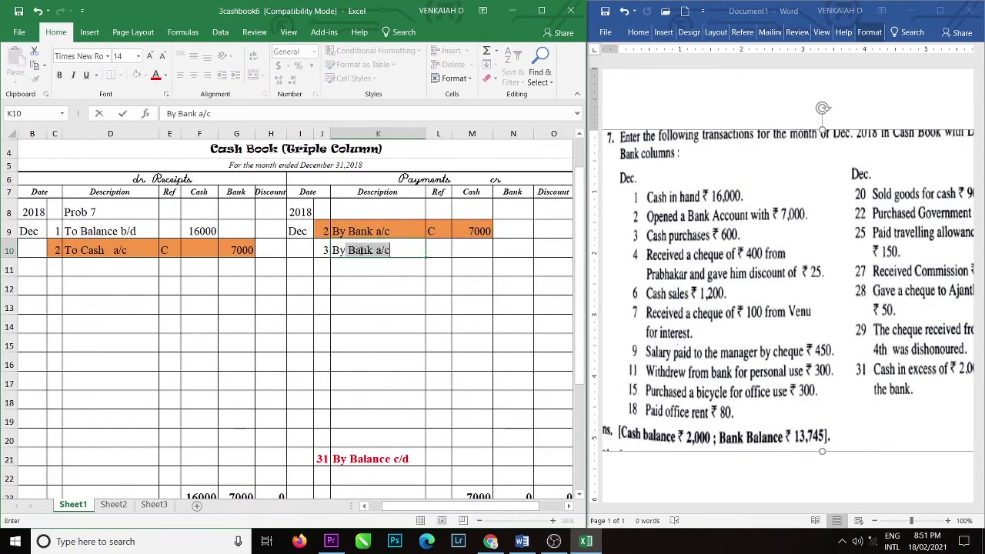
pyautogui.write('Pu')
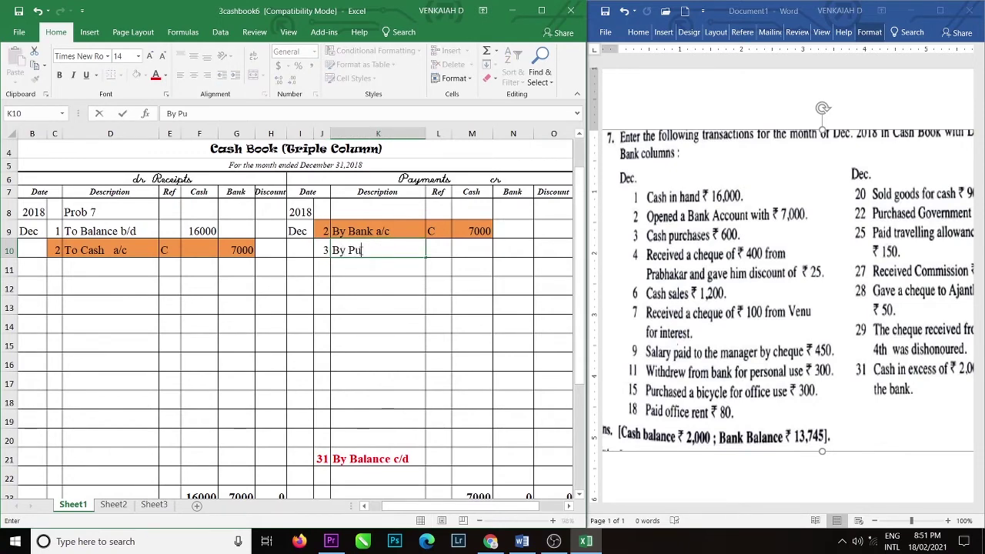
pyautogui.write('rchases a/c')
pyautogui.click(470, 249)
pyautogui.write('600')
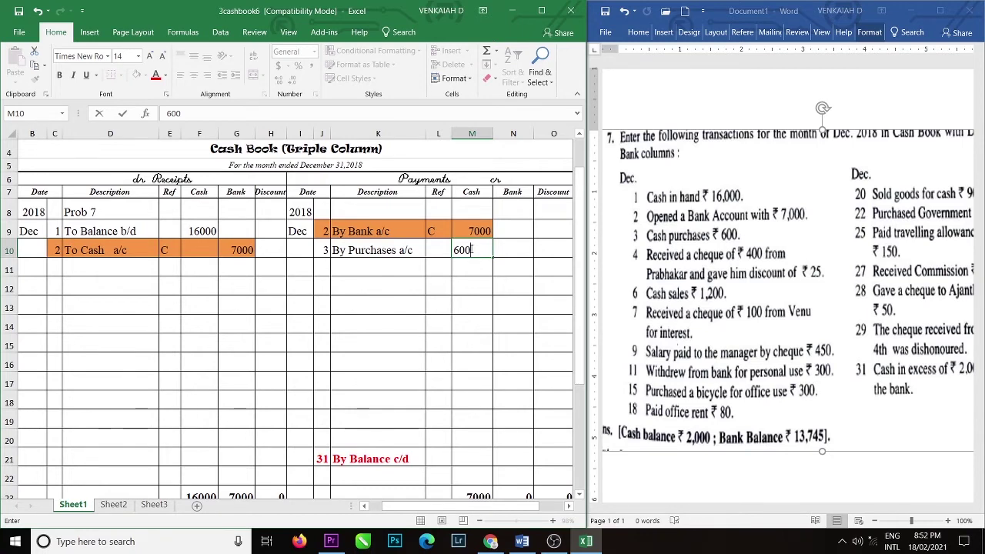
pyautogui.click(390, 280)
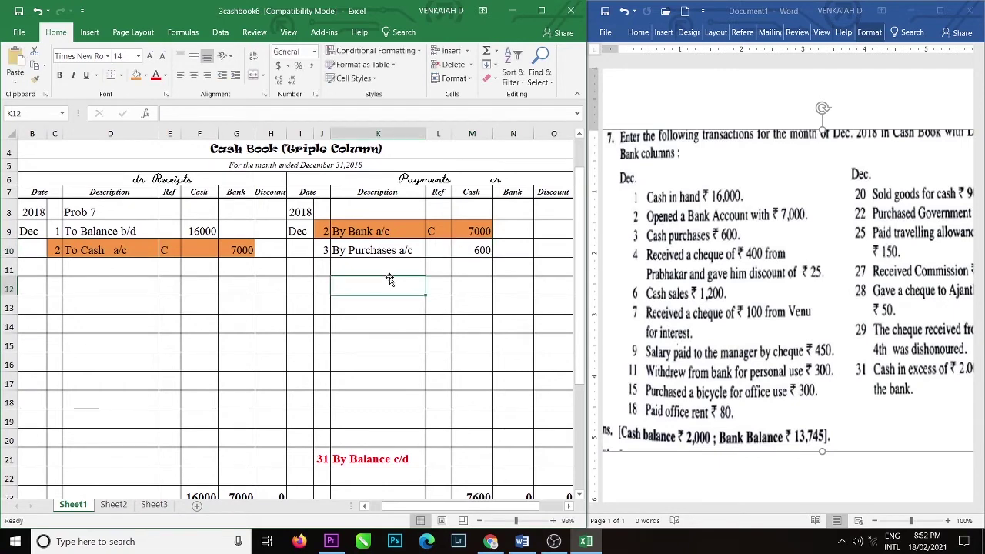
# Record the Dec 4 cheque in row 11 of Receipts under the payer's account, with 400 in Cash and 25 in Discount
pyautogui.click(52, 268)
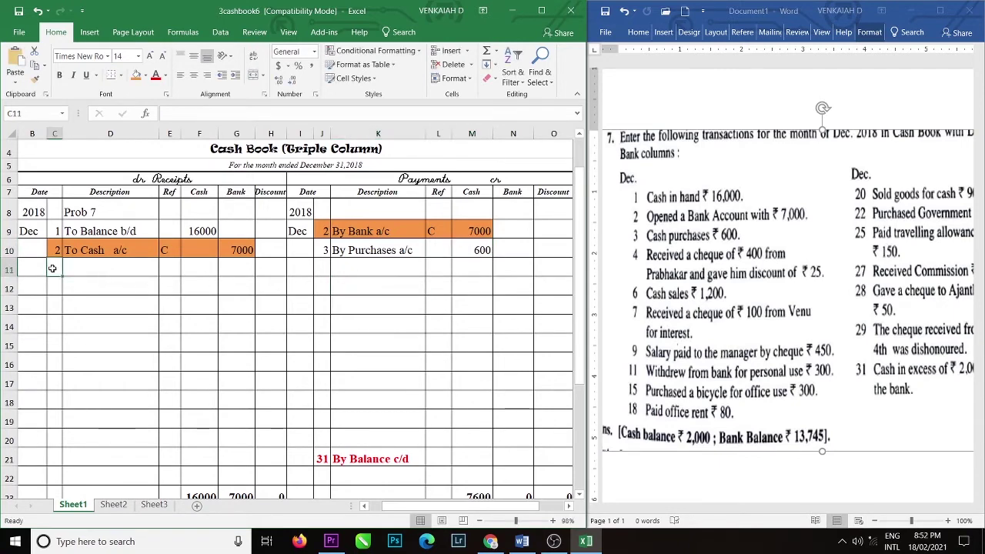
pyautogui.write('4')
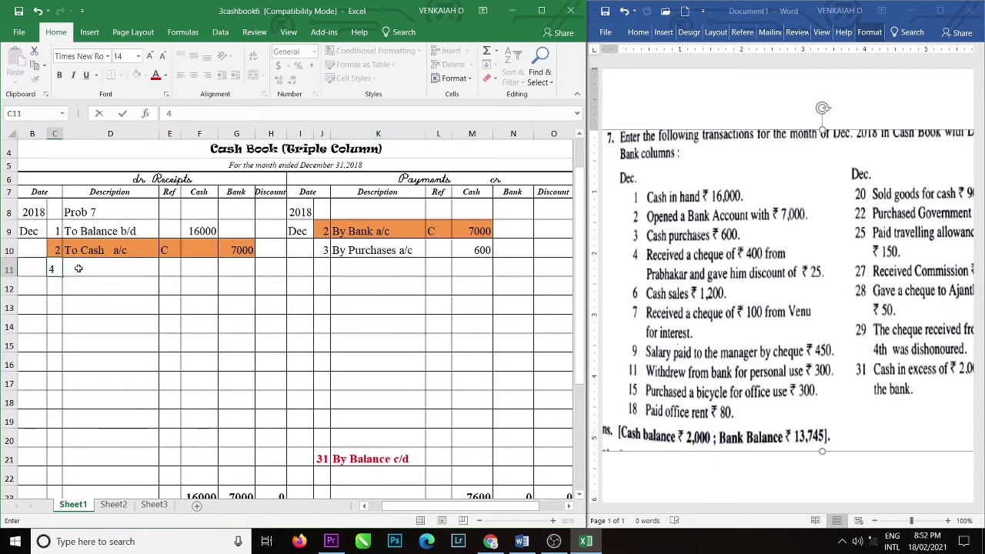
pyautogui.click(78, 268)
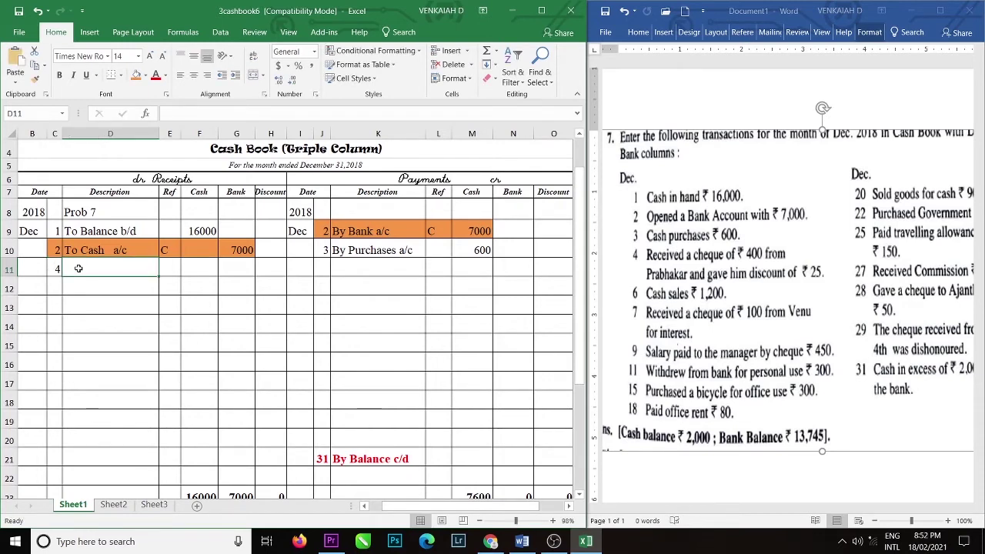
pyautogui.write('To')
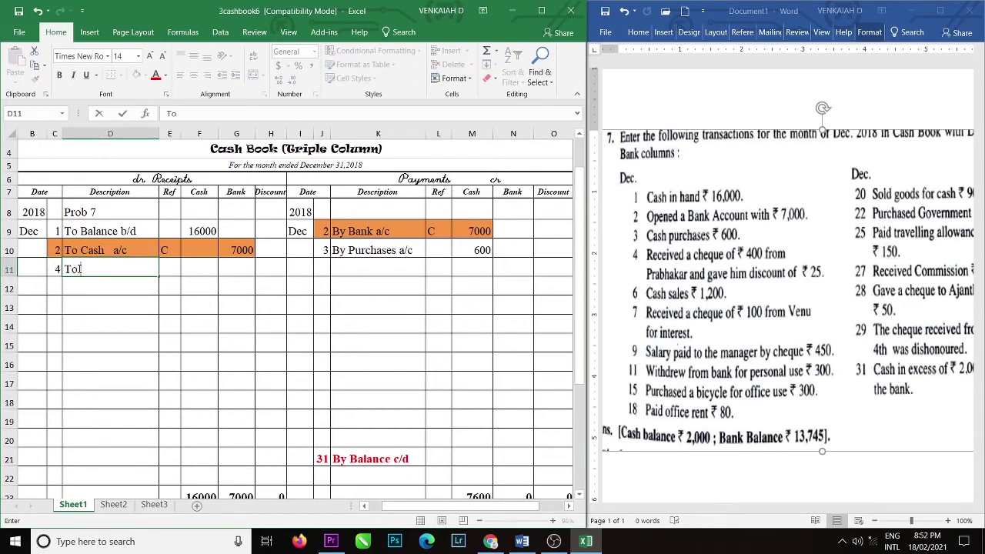
pyautogui.write(' Prabhaka')
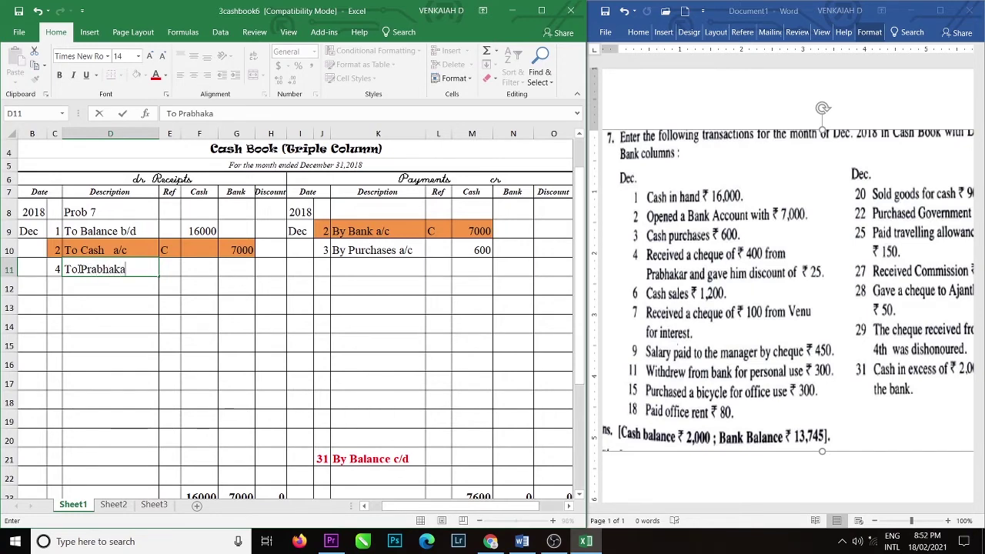
pyautogui.write('r a/c')
pyautogui.click(205, 269)
pyautogui.write('400')
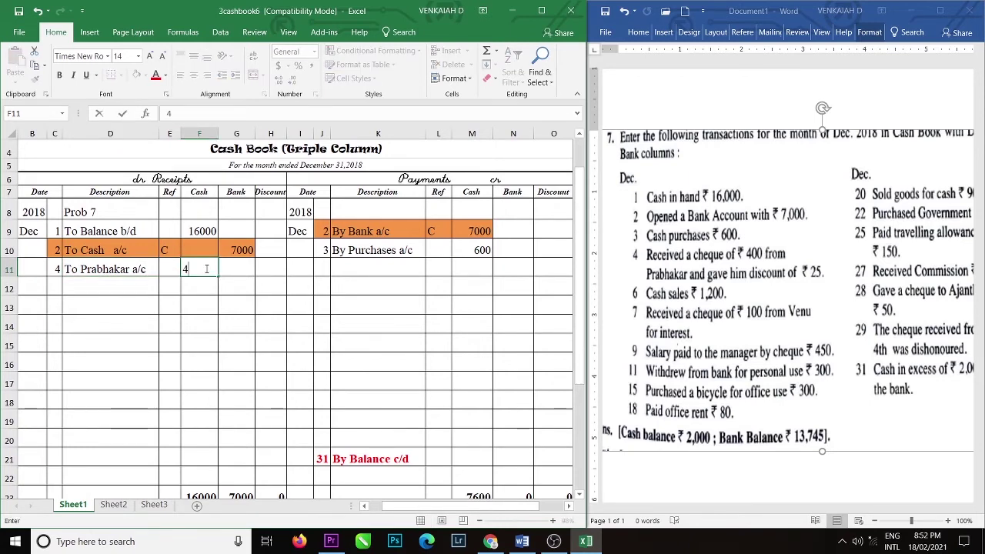
pyautogui.click(270, 267)
pyautogui.write('25')
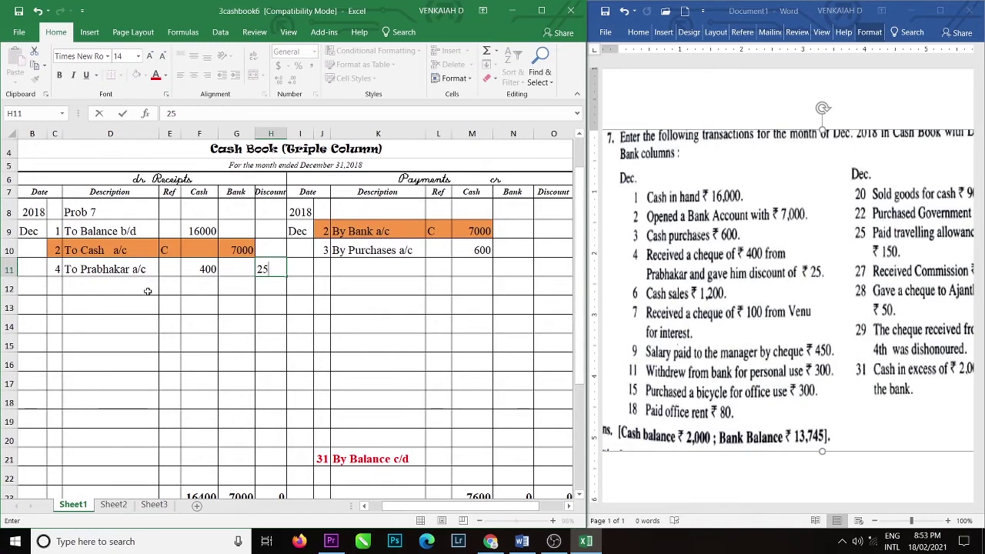
# Record the Dec 6 cash sales in row 12 of Receipts as "To Sales a/c" with 1200 in Cash
pyautogui.click(53, 289)
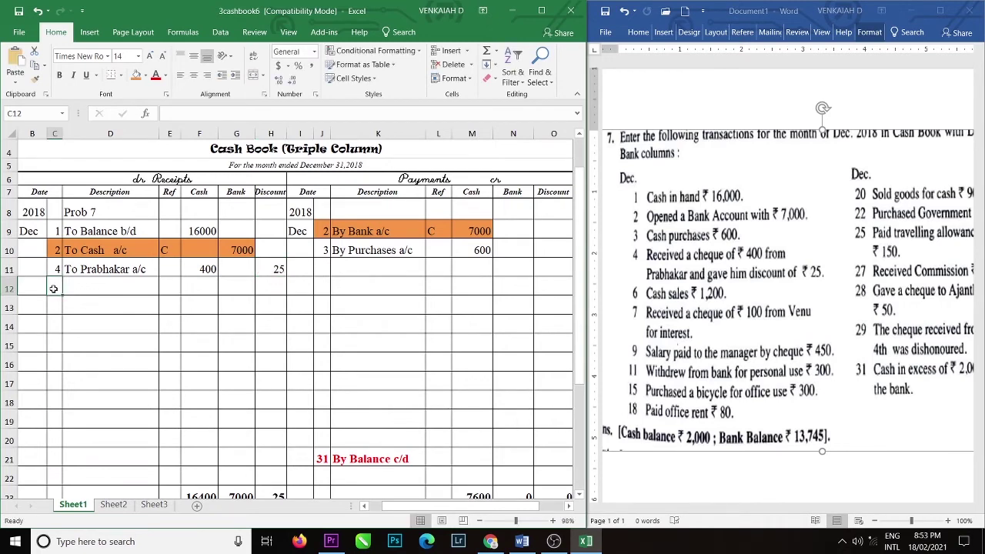
pyautogui.write('6')
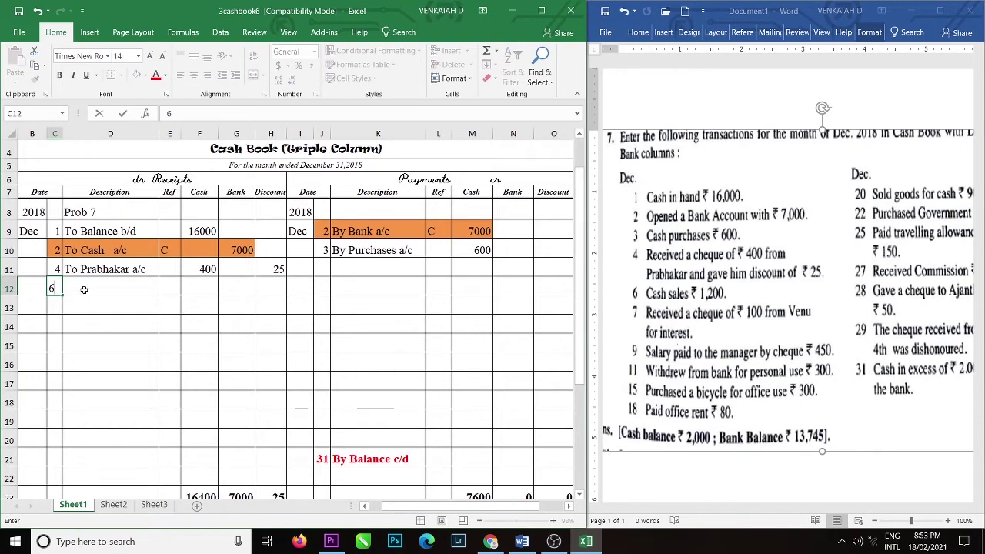
pyautogui.click(84, 290)
pyautogui.write('T')
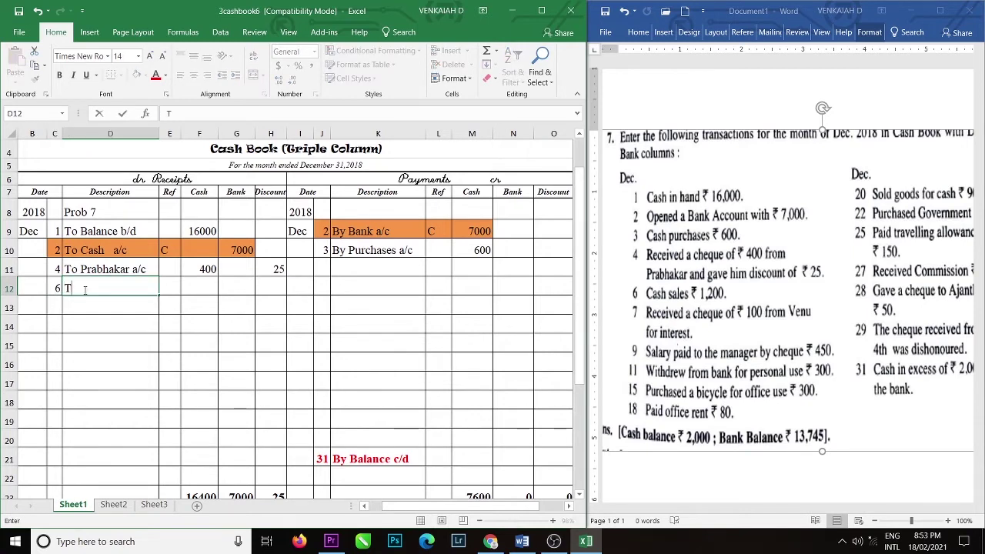
pyautogui.write('o Sales  a/c')
pyautogui.click(210, 285)
pyautogui.write('1200')
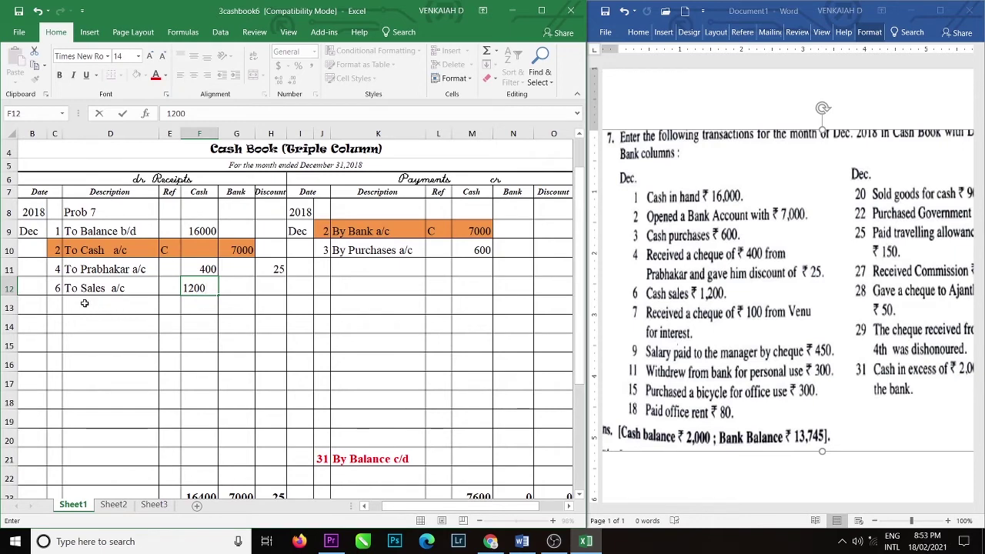
# Record the Dec 7 interest cheque in row 13 of Receipts as "To Interest a/c" with 100 in Bank
pyautogui.click(57, 306)
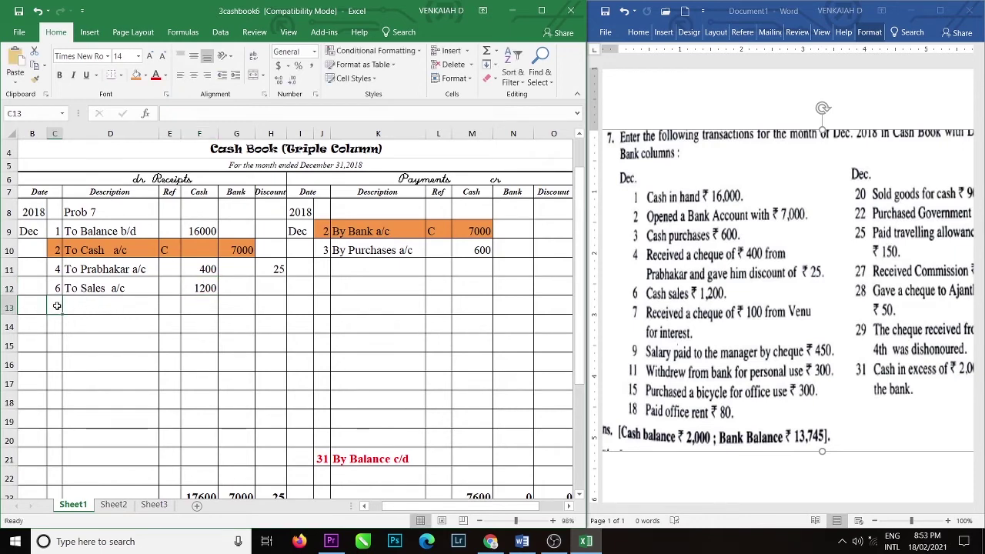
pyautogui.write('7')
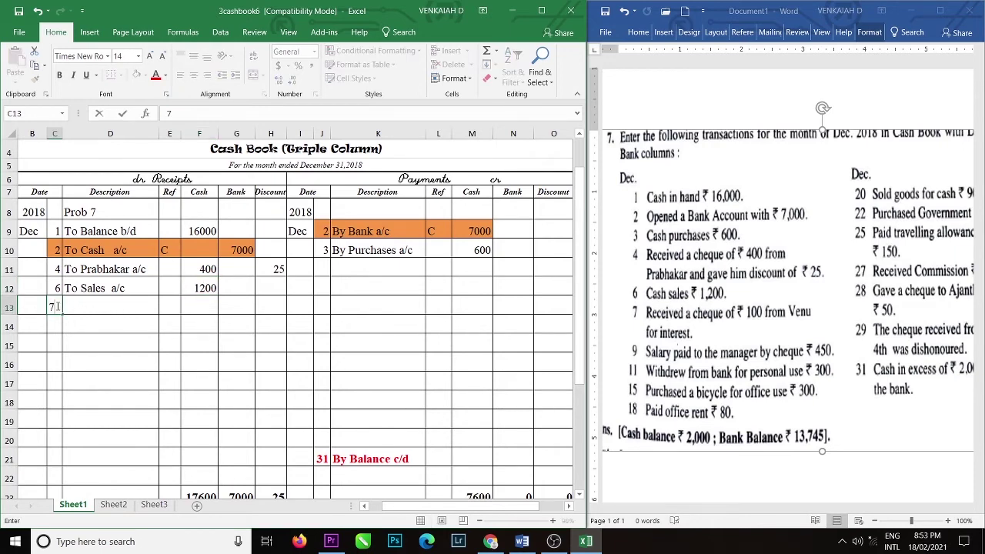
pyautogui.click(86, 307)
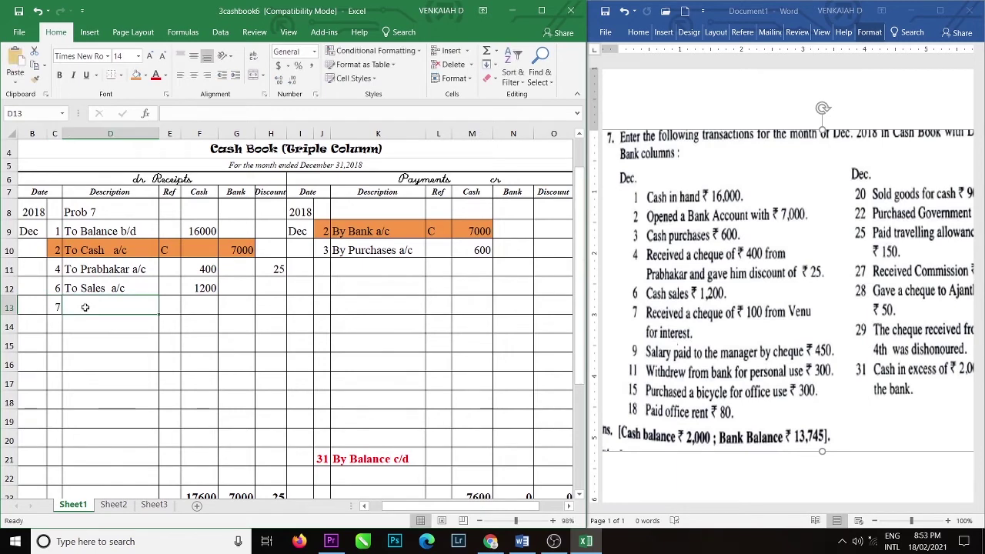
pyautogui.write('to')
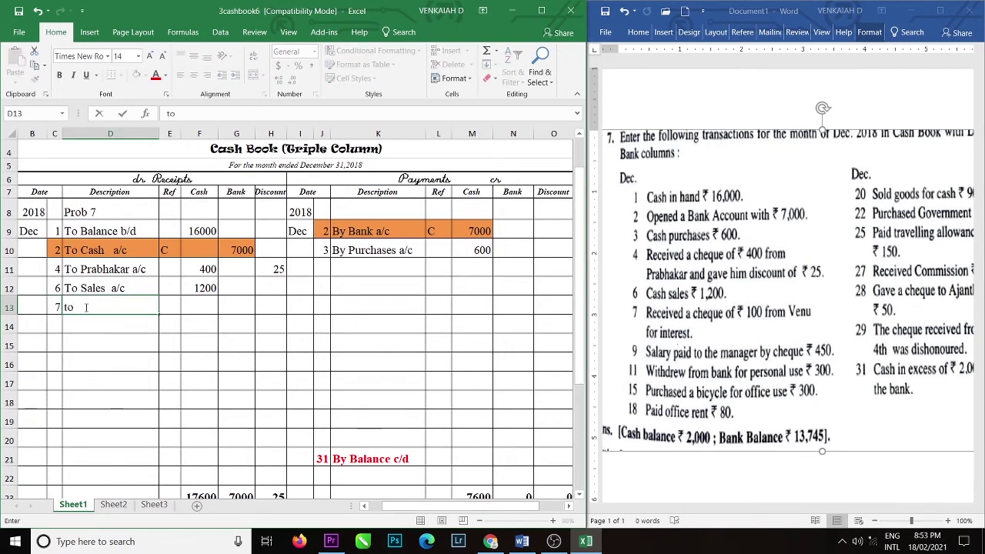
pyautogui.press('BackSpace')
pyautogui.press('BackSpace')
pyautogui.write('To Interest')
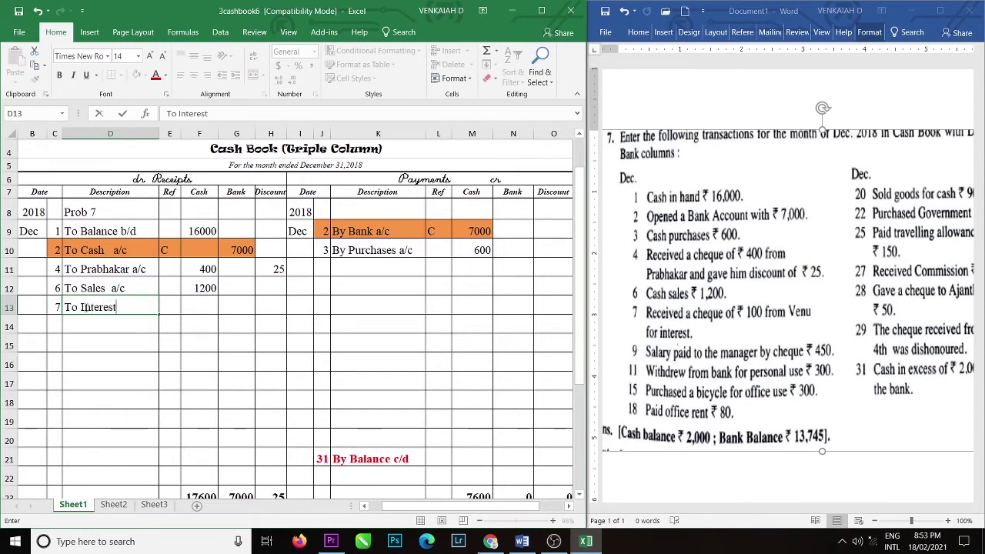
pyautogui.write('  a/c')
pyautogui.click(231, 307)
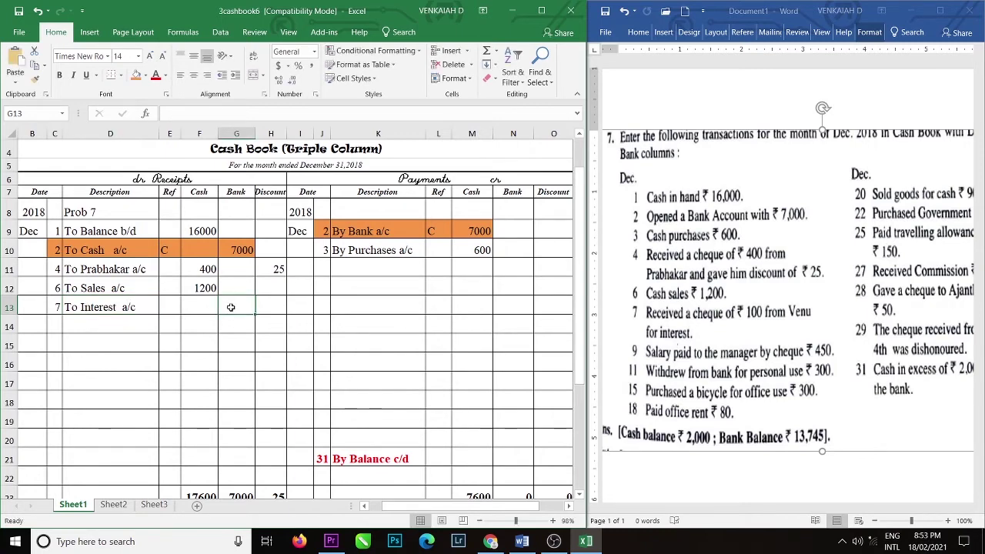
pyautogui.write('100')
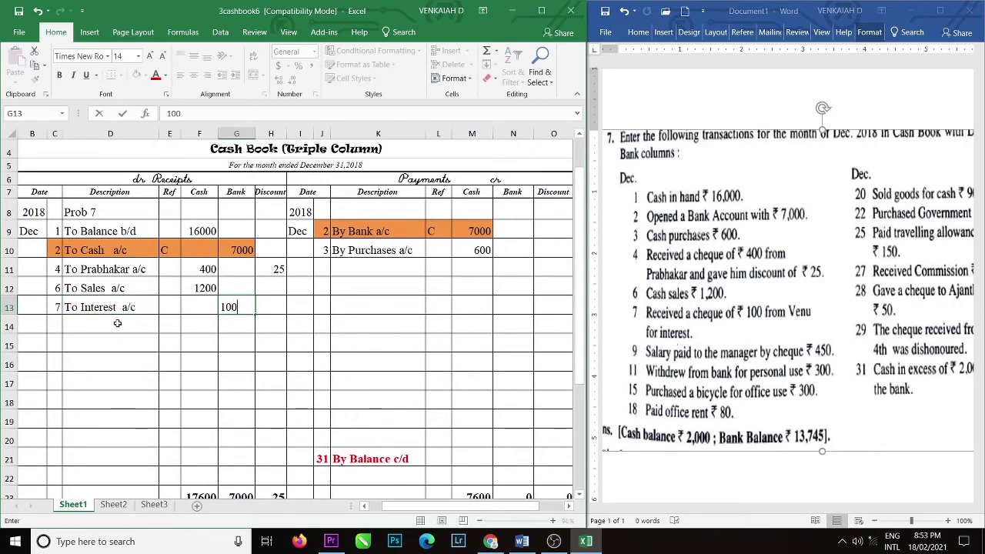
pyautogui.click(117, 323)
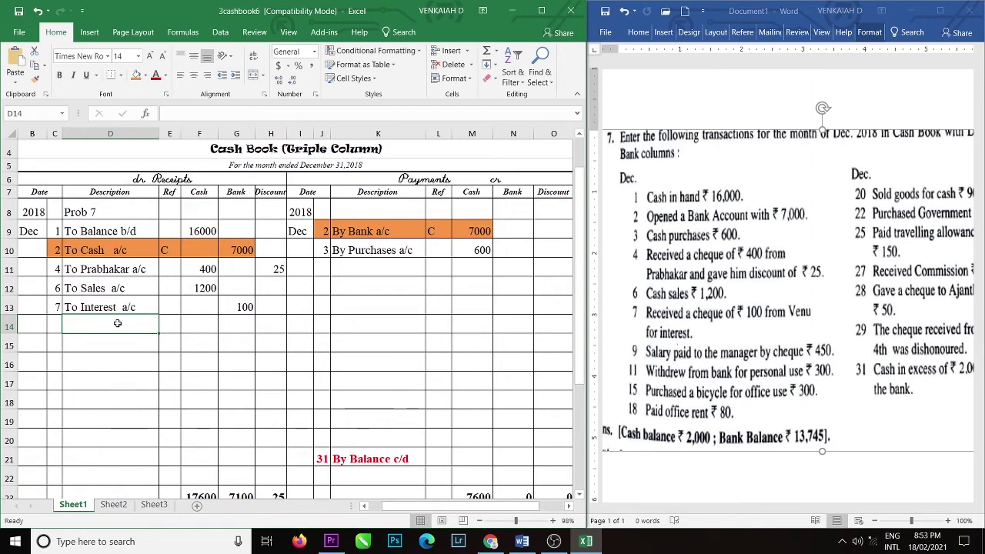
# Record the Dec 9 salary cheque in row 11 of Payments as "By Salaries a/c" with 450 in Bank
pyautogui.click(323, 268)
pyautogui.write('9')
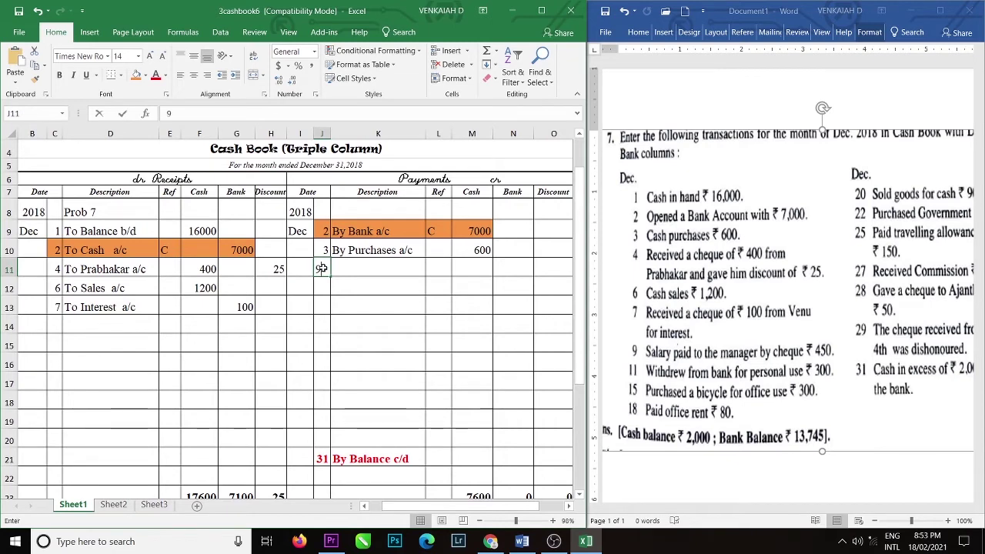
pyautogui.click(356, 268)
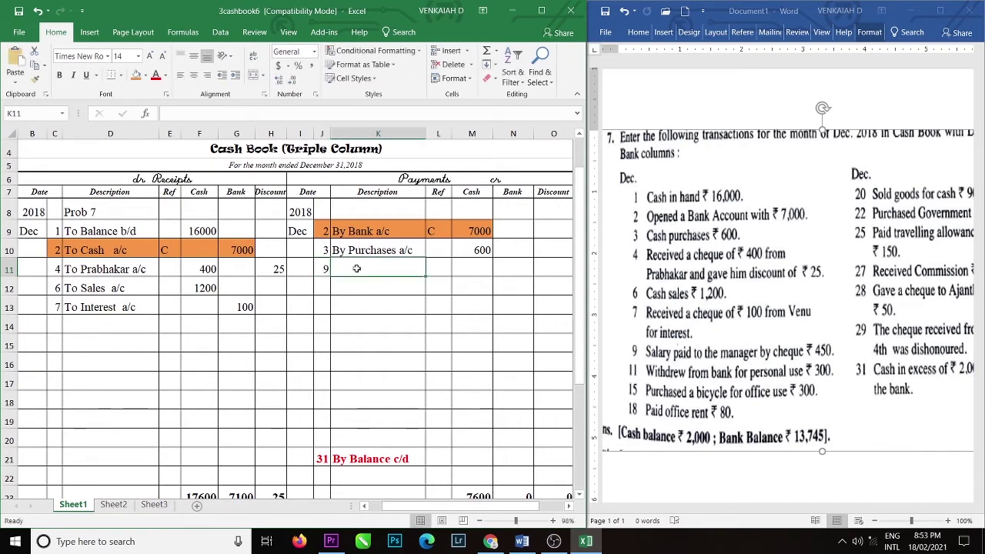
pyautogui.write('By ')
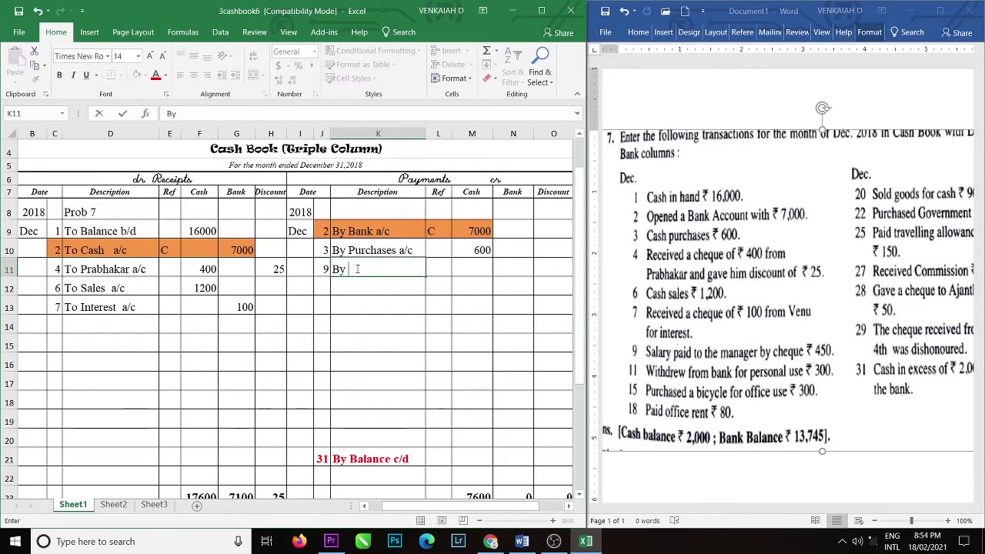
pyautogui.write('Salaries')
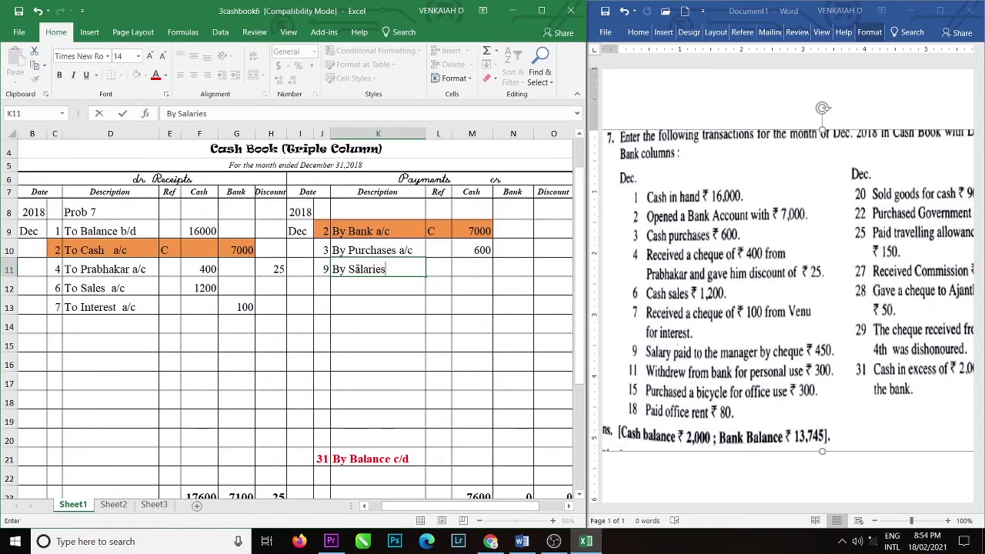
pyautogui.write('  a/c')
pyautogui.click(503, 267)
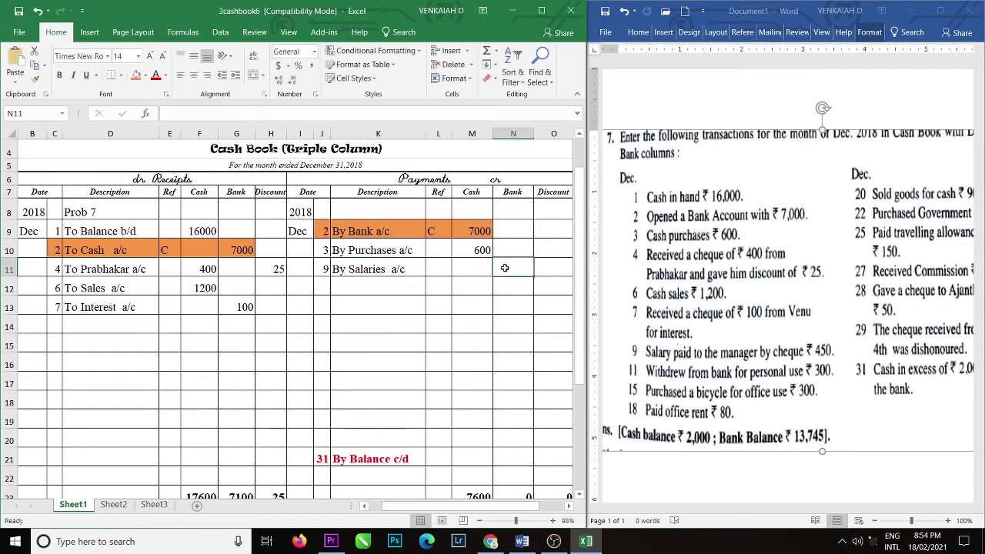
pyautogui.write('450')
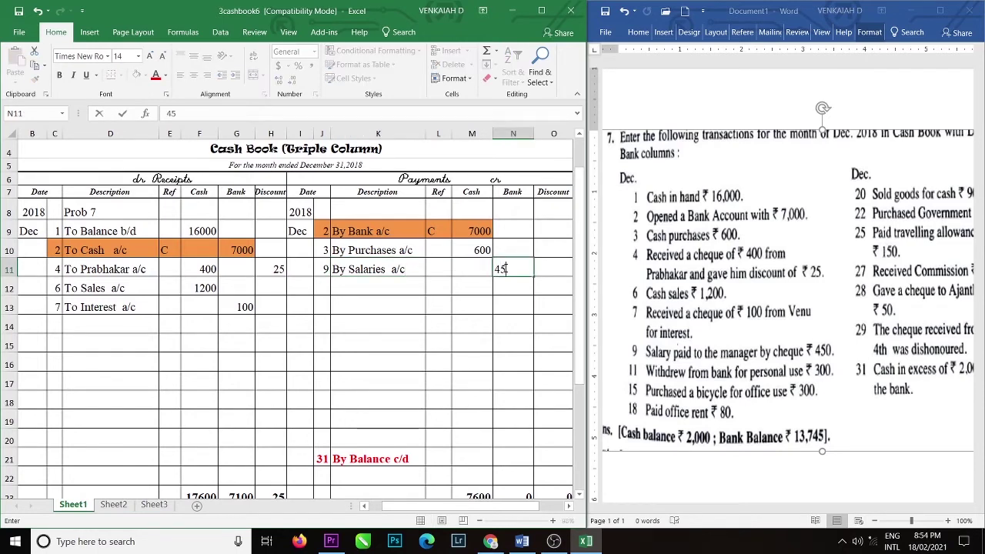
pyautogui.click(378, 288)
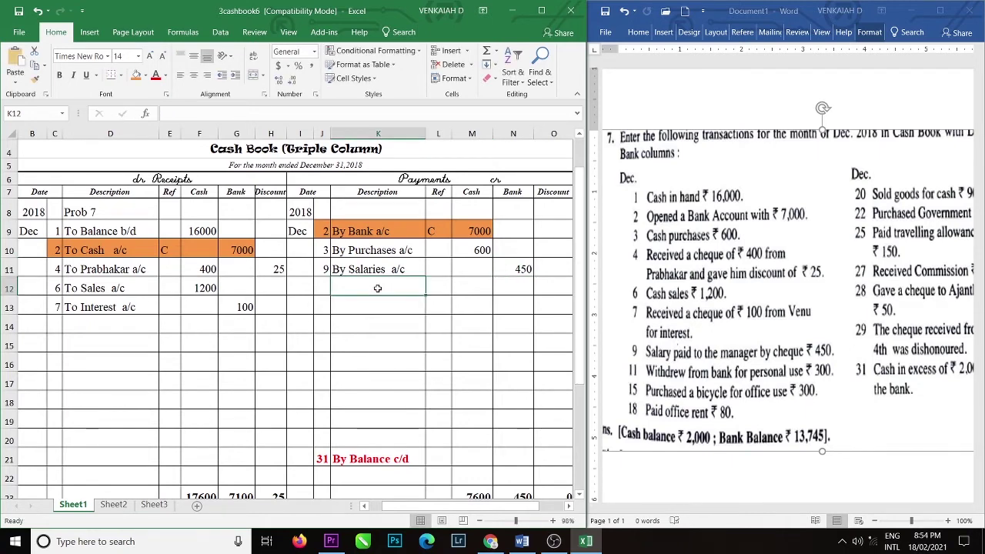
# Record the Dec 11 personal withdrawal in row 12 of Payments as "By Drawings a/c" with 300 in Bank
pyautogui.click(320, 288)
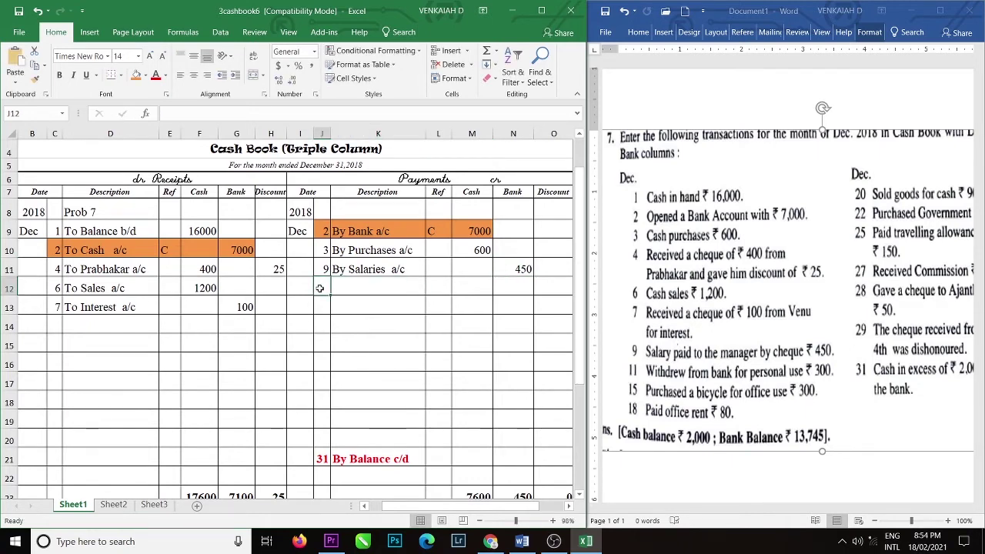
pyautogui.write('11')
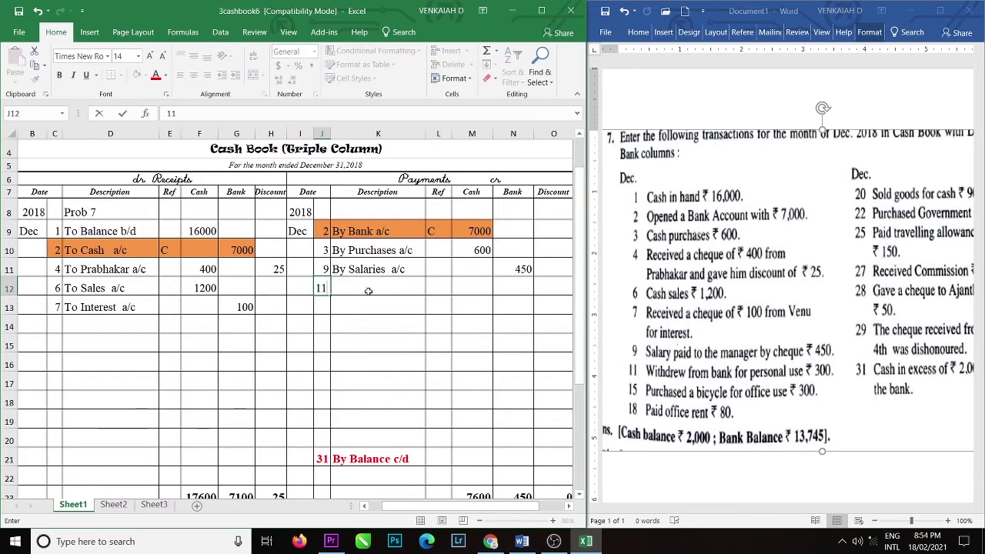
pyautogui.click(368, 289)
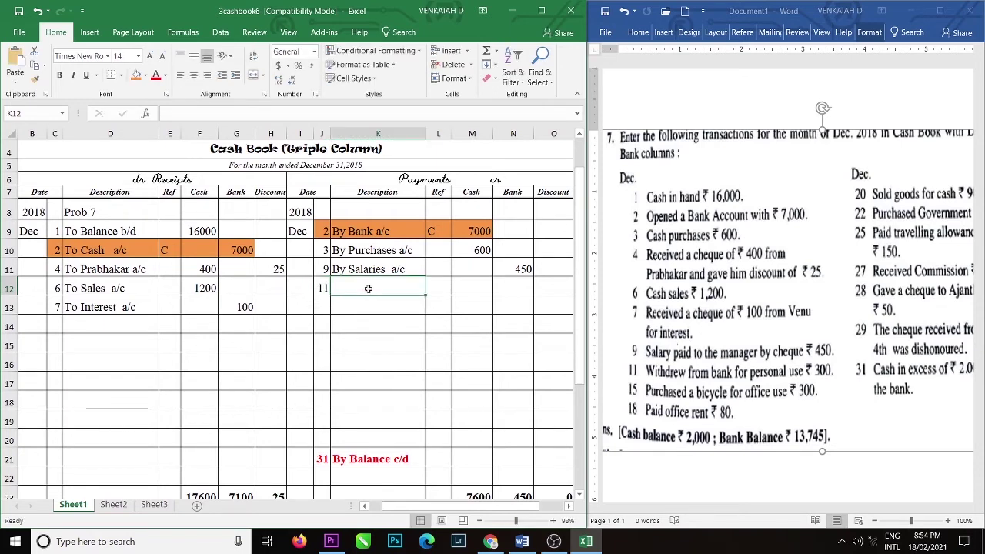
pyautogui.write('By D')
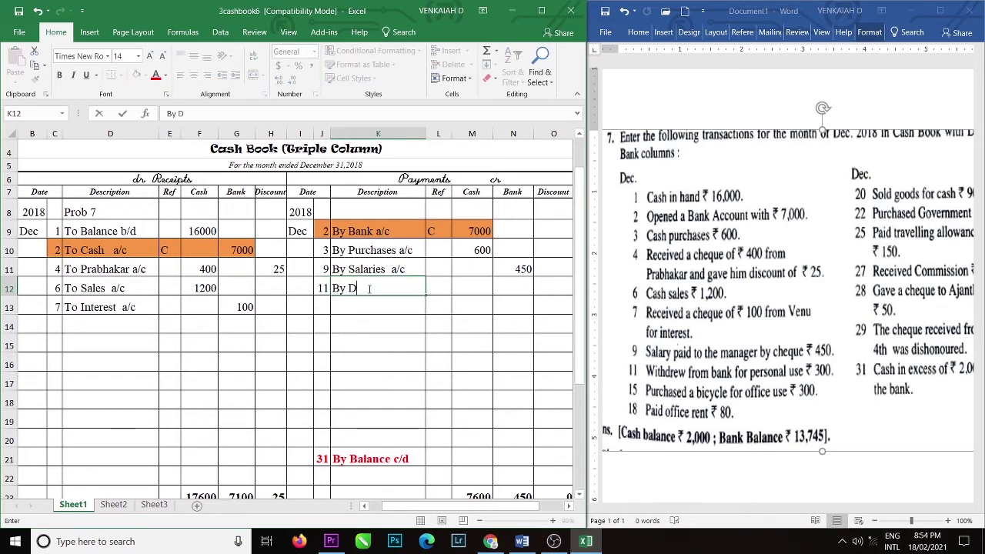
pyautogui.write('rawings a/c')
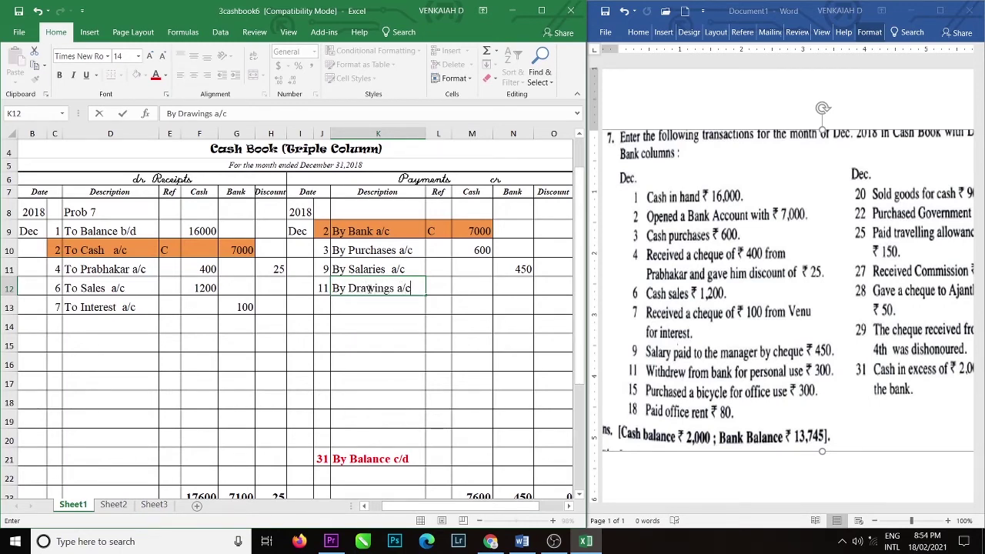
pyautogui.click(521, 284)
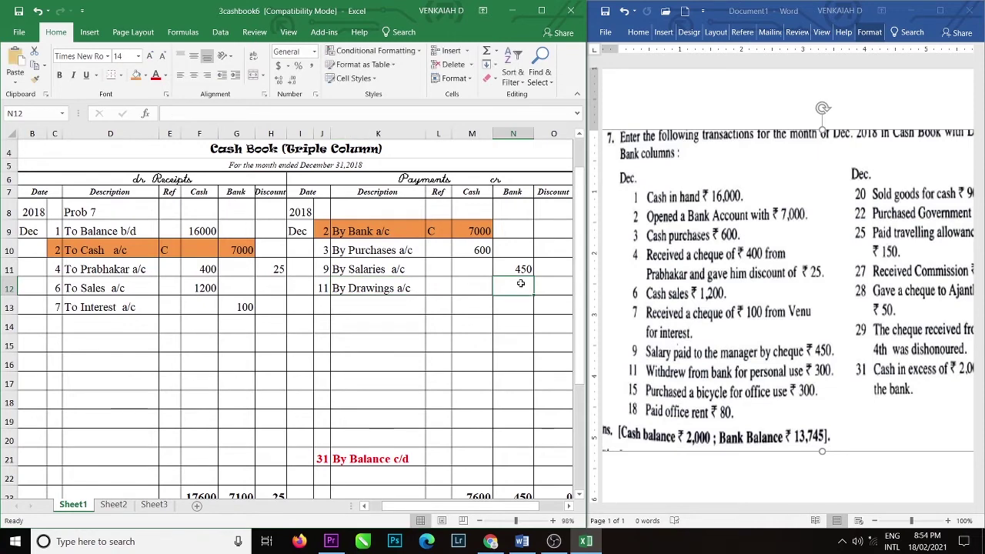
pyautogui.write('300')
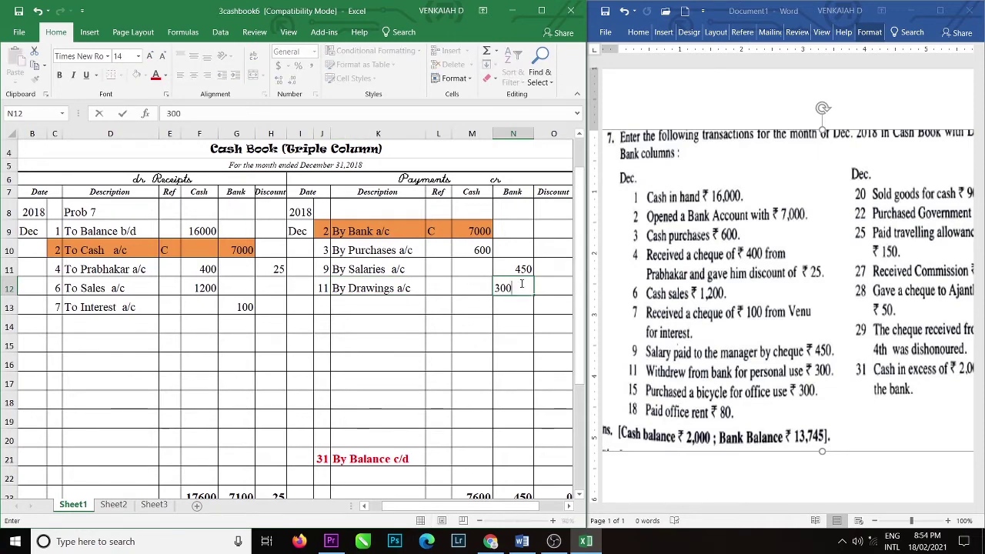
pyautogui.click(419, 321)
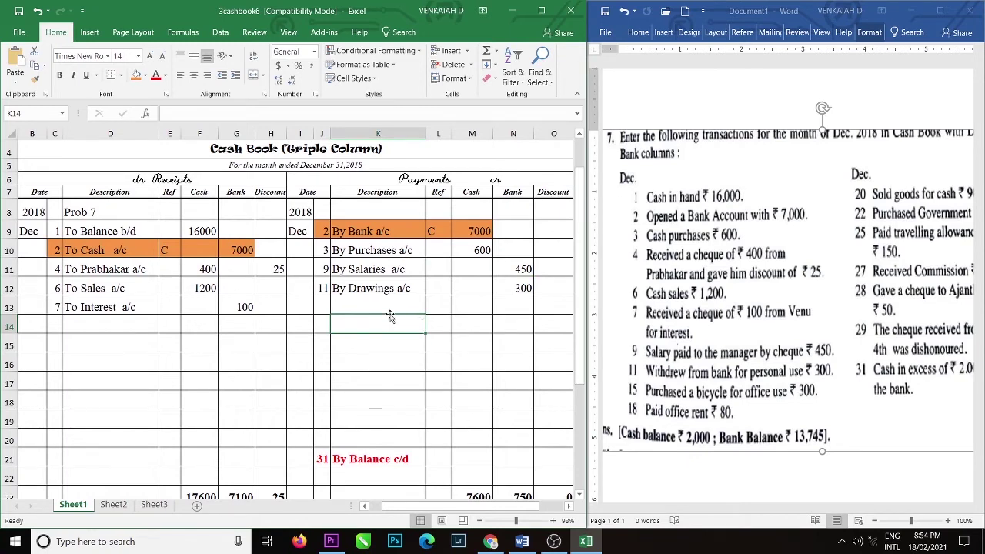
# Record the Dec 15 bicycle purchase in row 13 of Payments as "By Bycycle a/c" with 300 in Cash
pyautogui.click(322, 306)
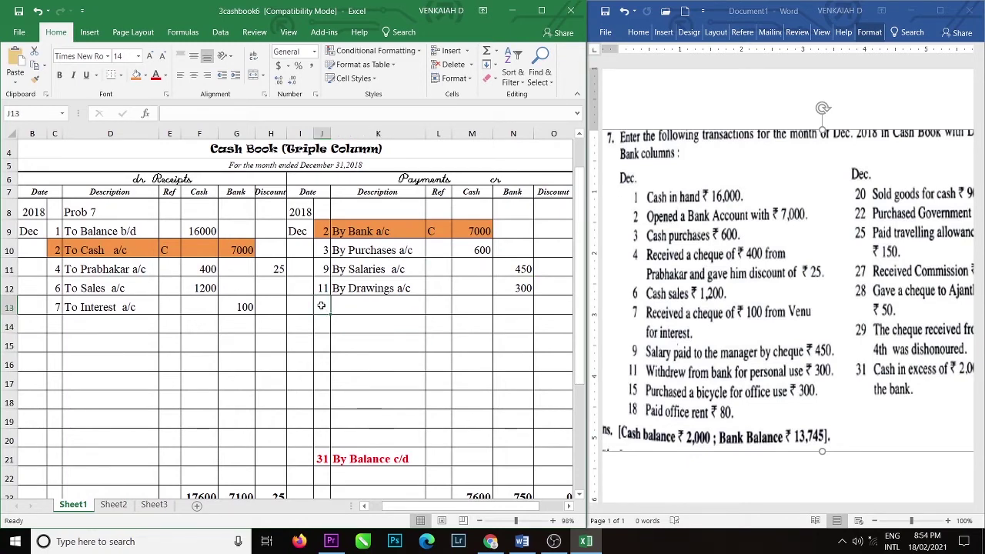
pyautogui.write('15')
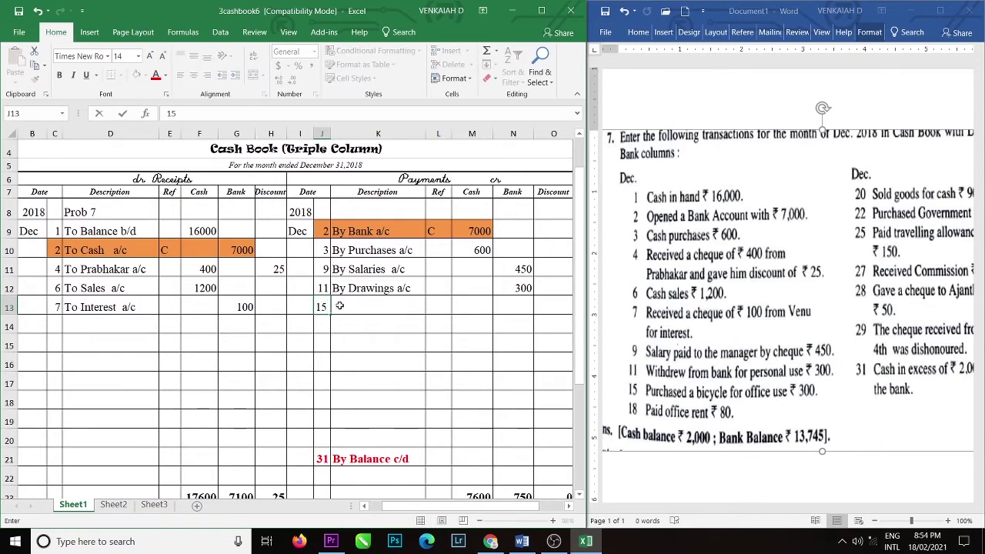
pyautogui.click(344, 306)
pyautogui.write('By')
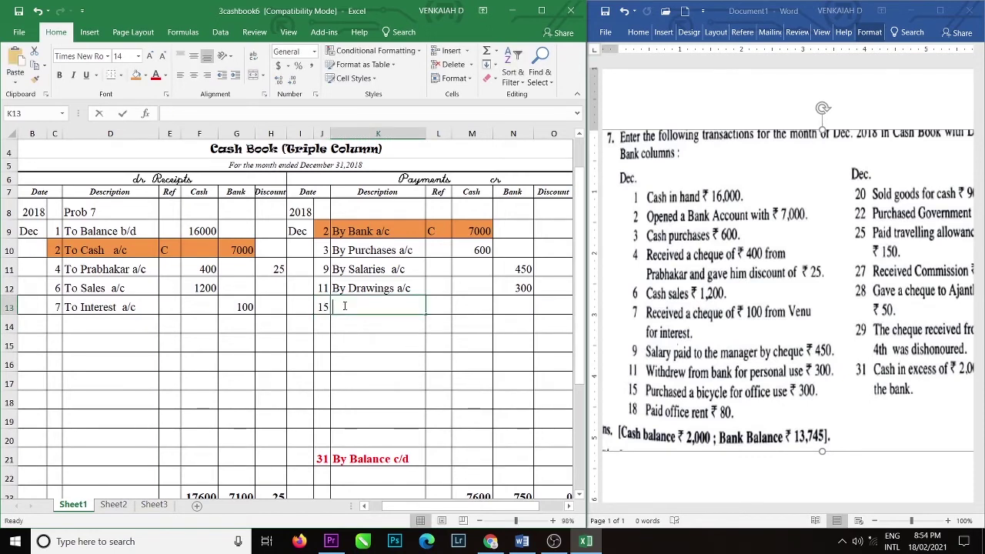
pyautogui.write(' By')
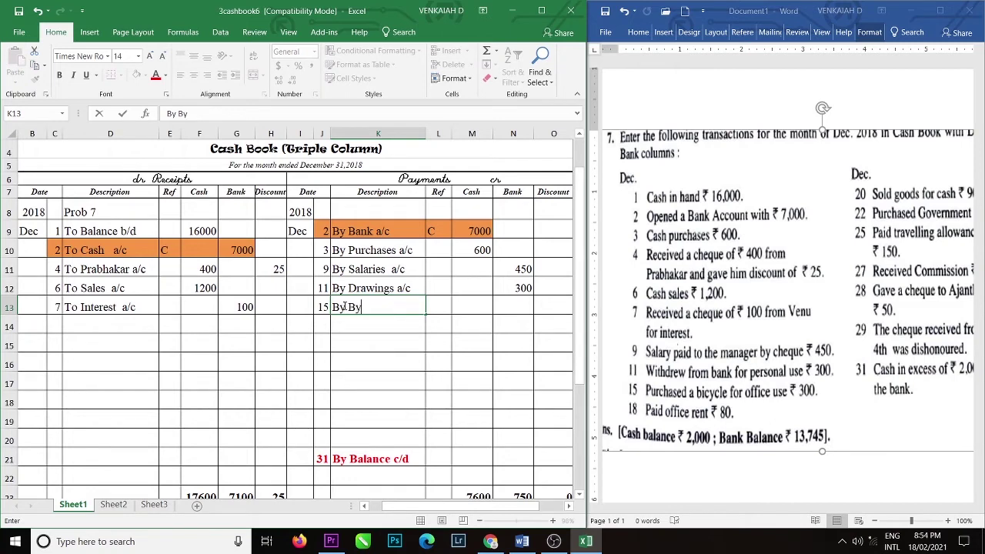
pyautogui.write('cycle a/c')
pyautogui.click(477, 305)
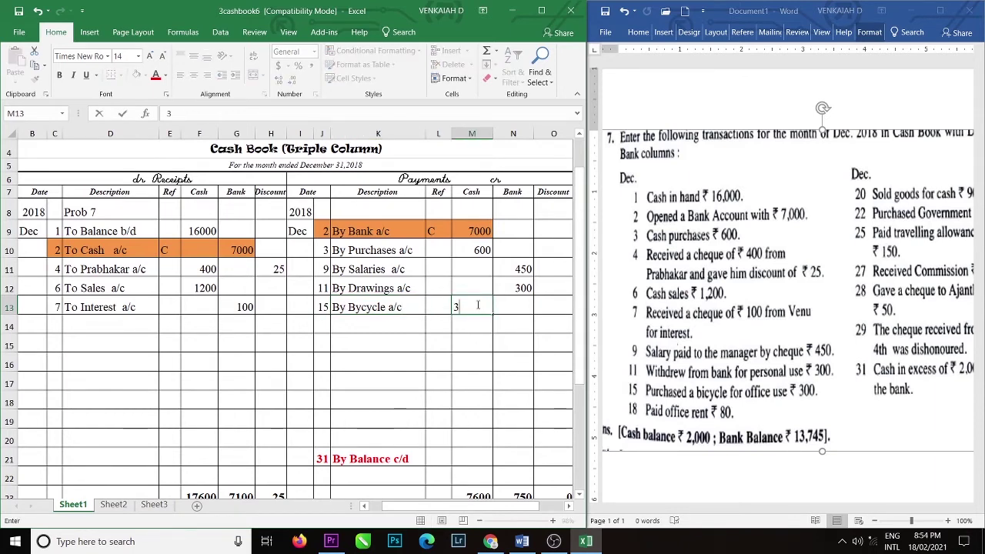
pyautogui.write('300')
pyautogui.click(385, 360)
# Record the Dec 18 rent payment in row 14 of Payments as "By Office Rent a/c" with 80 in Cash
pyautogui.click(328, 325)
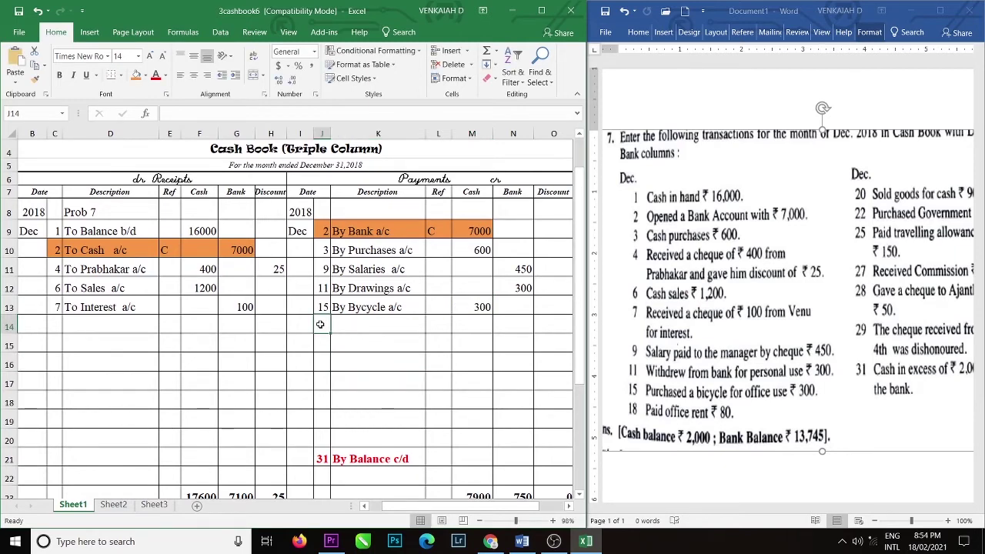
pyautogui.write('18')
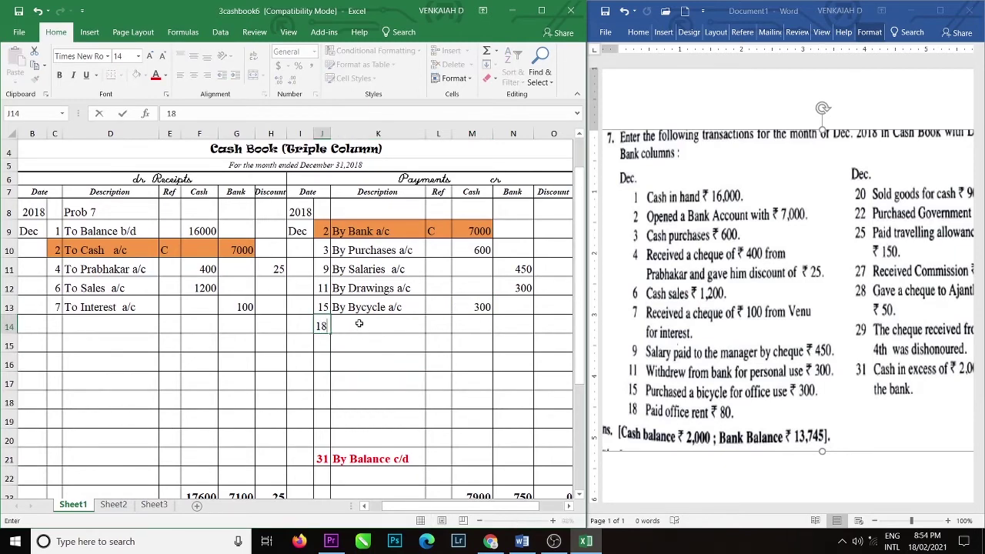
pyautogui.click(359, 323)
pyautogui.write('By')
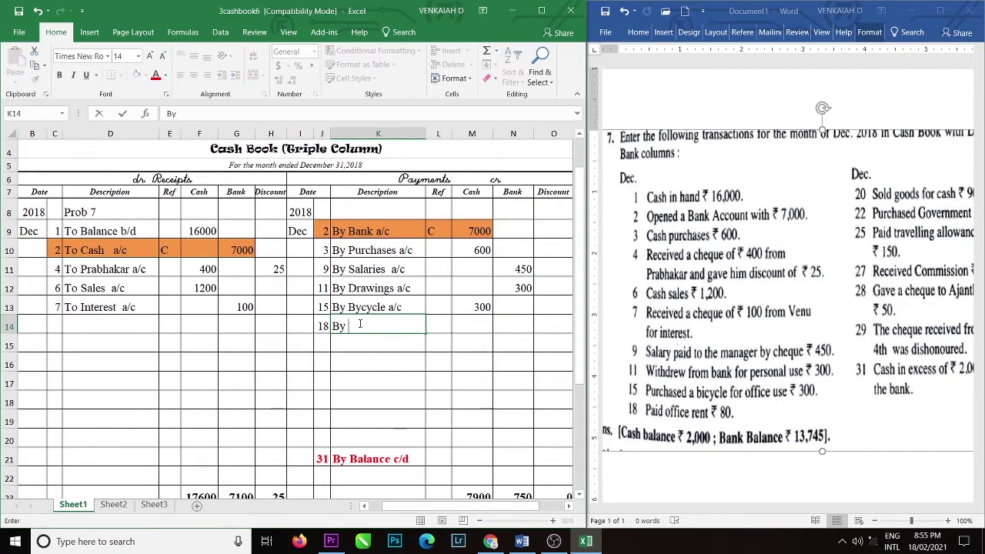
pyautogui.write(' Office Rent')
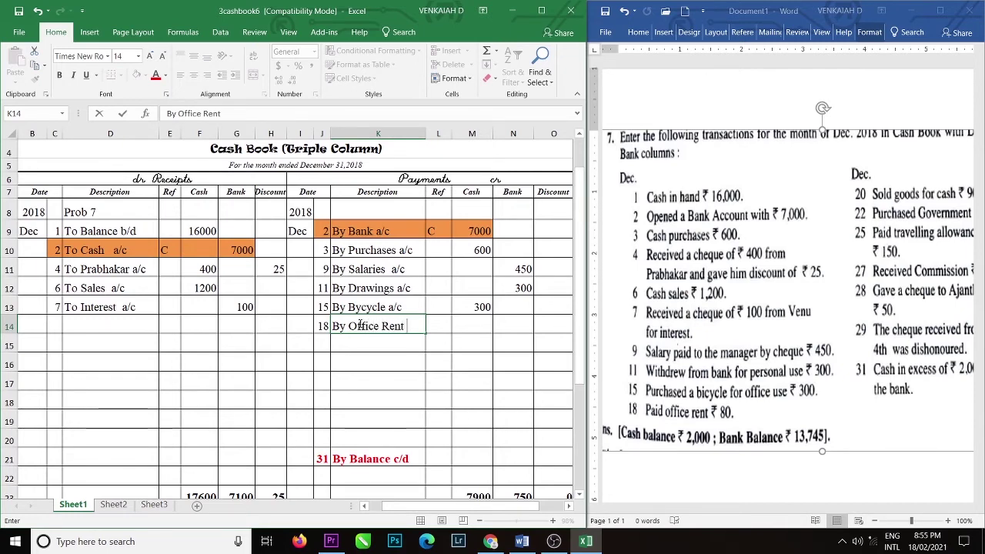
pyautogui.write(' a/c')
pyautogui.click(482, 328)
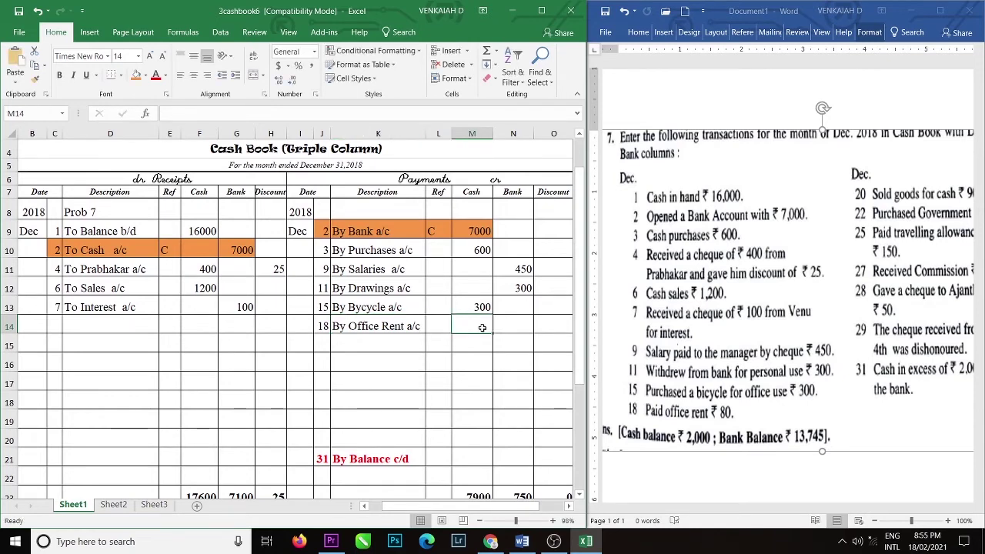
pyautogui.write('80')
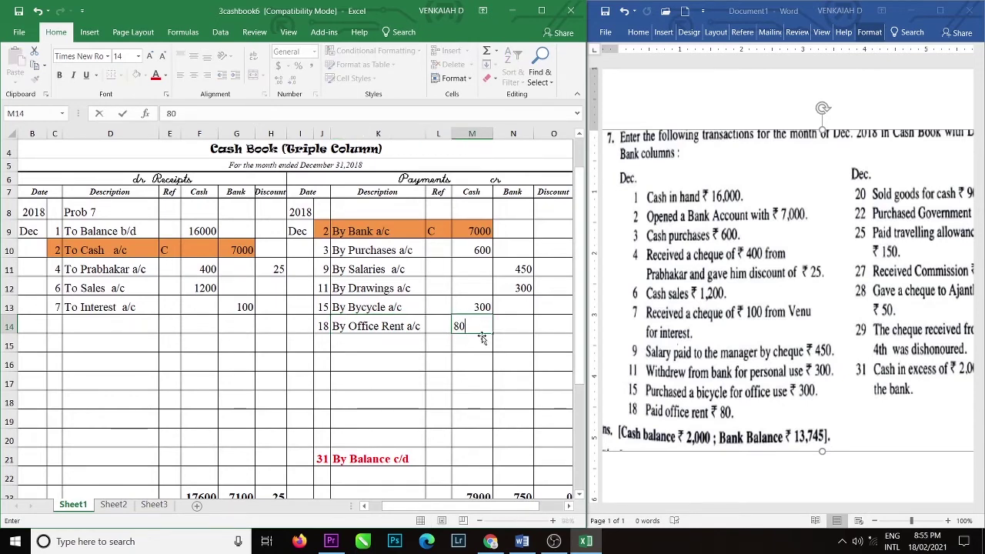
# Record the Dec 20 cash sale in row 14 of Receipts as "To Sales a/c" with 900 in Cash
pyautogui.click(854, 510)
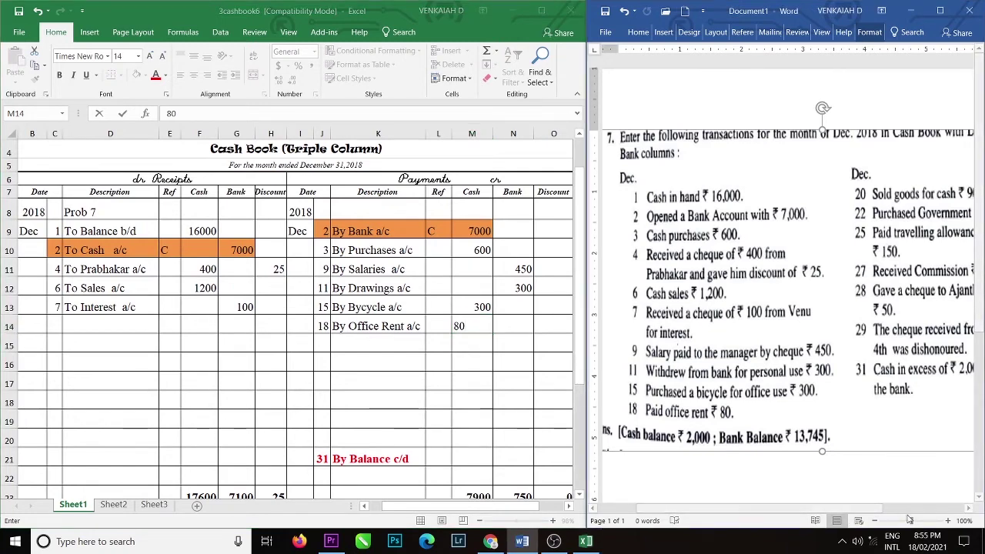
pyautogui.click(968, 509)
pyautogui.click(968, 510)
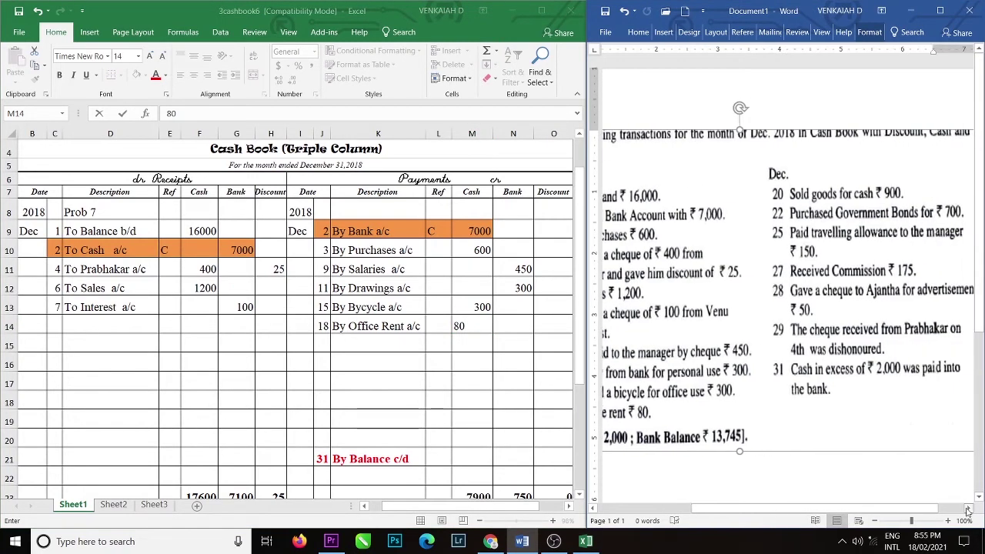
pyautogui.click(968, 510)
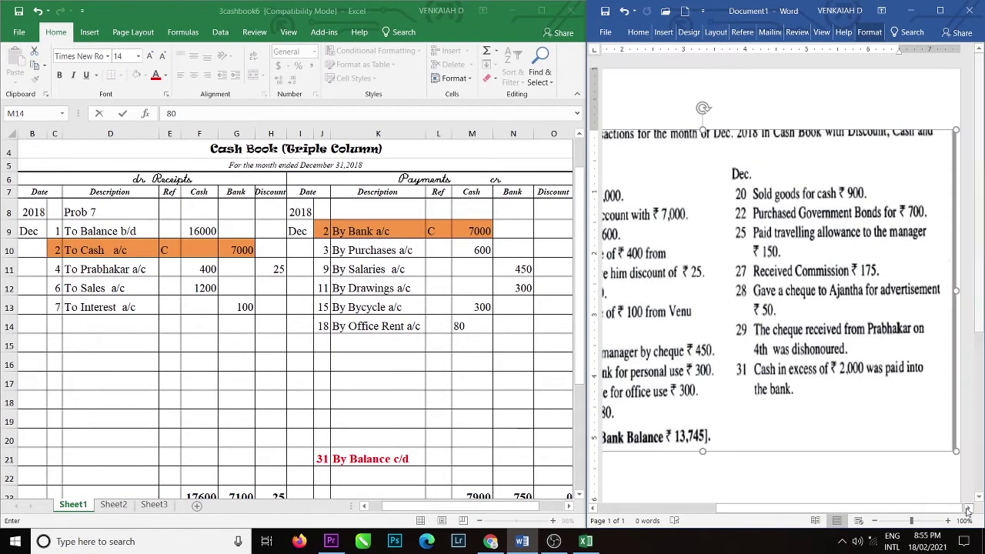
pyautogui.click(54, 323)
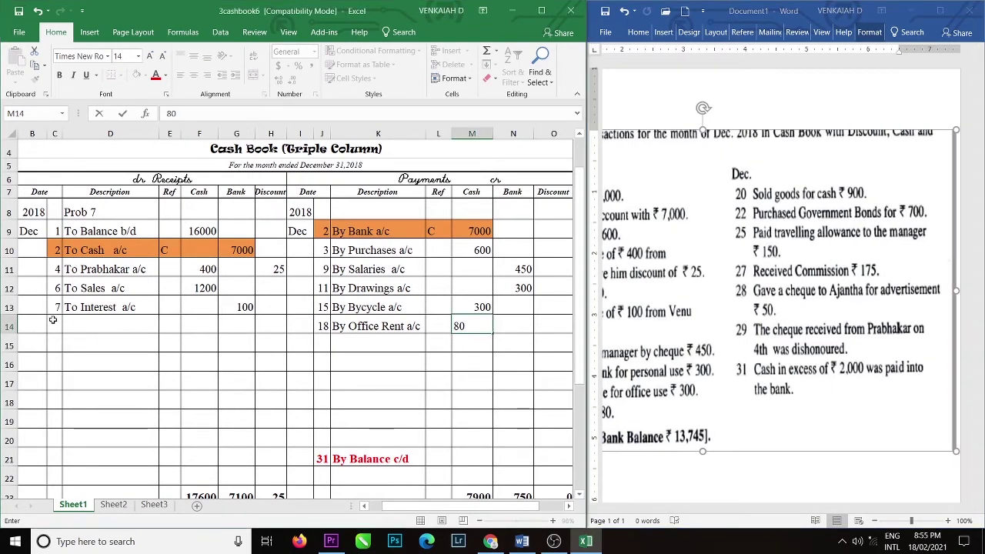
pyautogui.click(54, 323)
pyautogui.write('20')
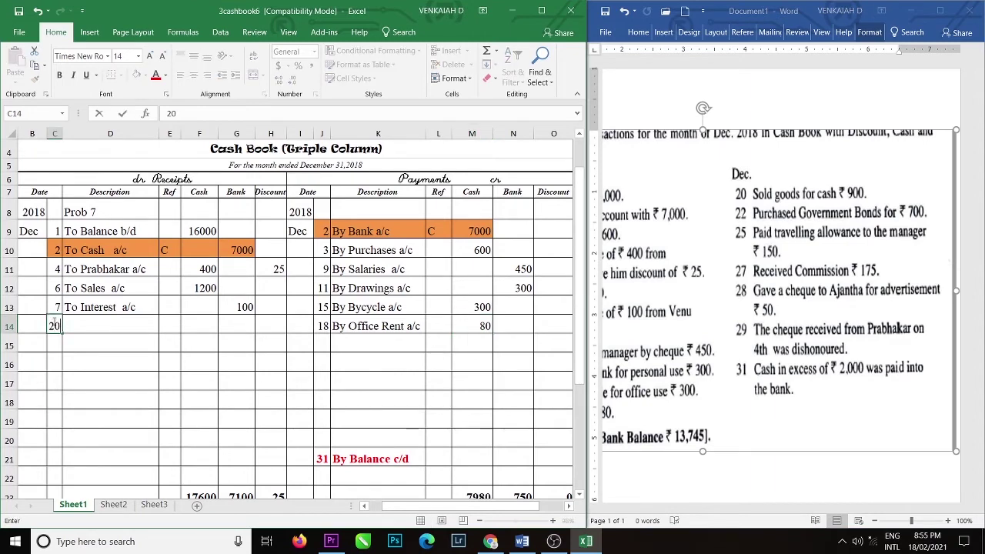
pyautogui.click(109, 323)
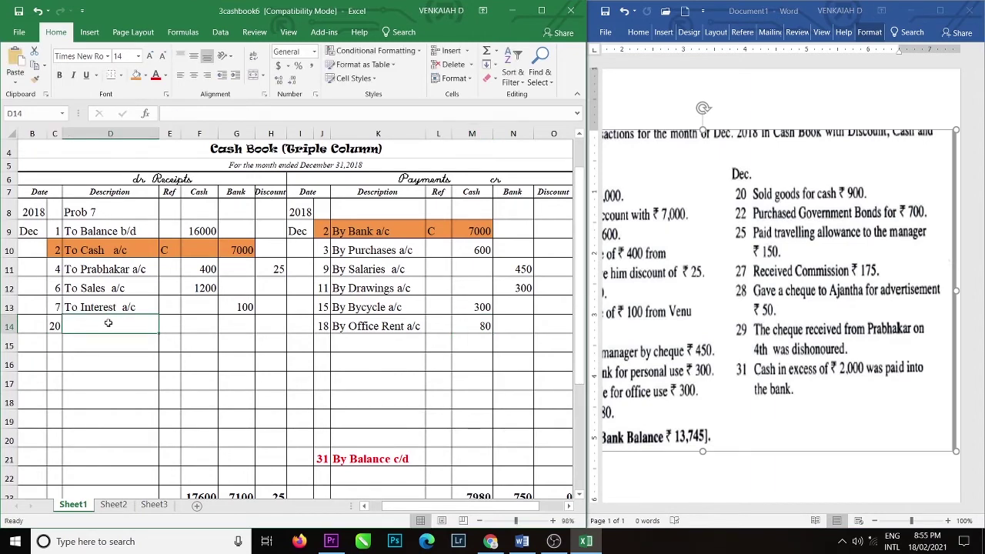
pyautogui.write('To Sales a/c')
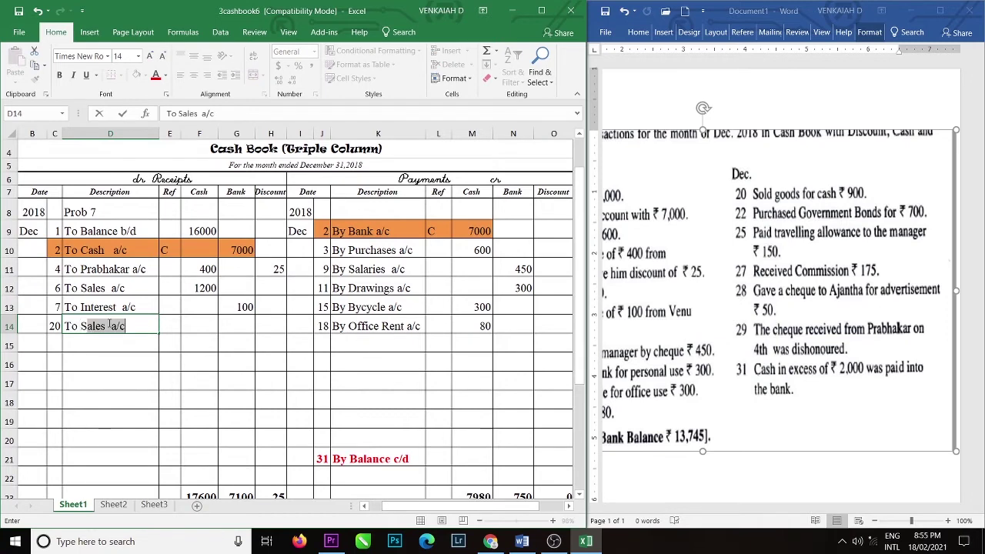
pyautogui.click(201, 329)
pyautogui.write('90')
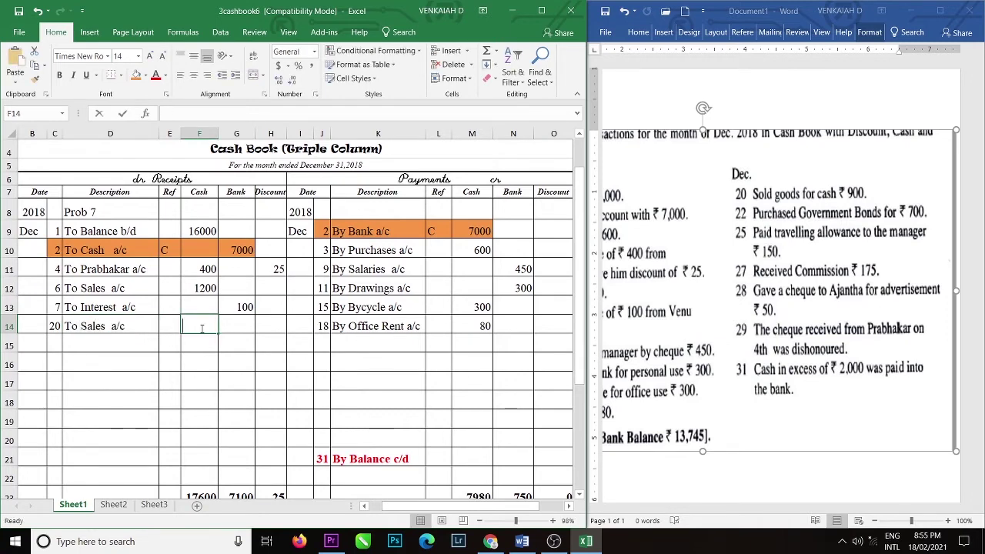
pyautogui.write('0')
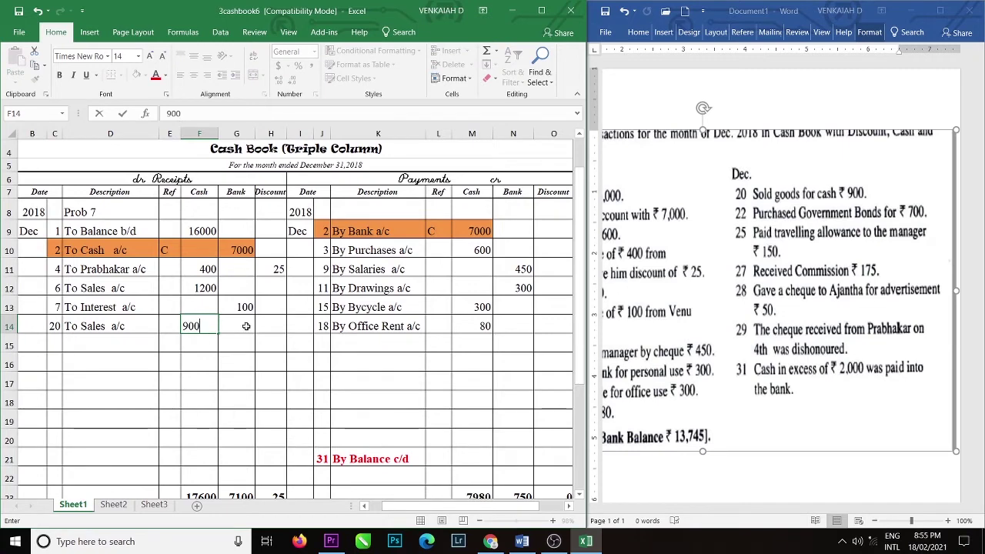
# Record the Dec 22 government bonds purchase in row 15 of Payments as "By Investments a/c" with 700 in Cash
pyautogui.click(324, 345)
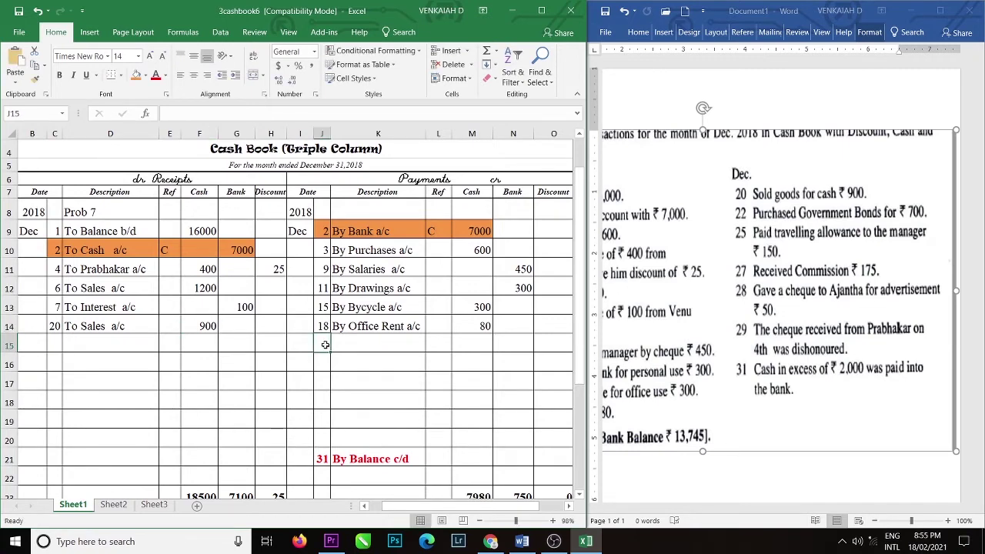
pyautogui.write('22')
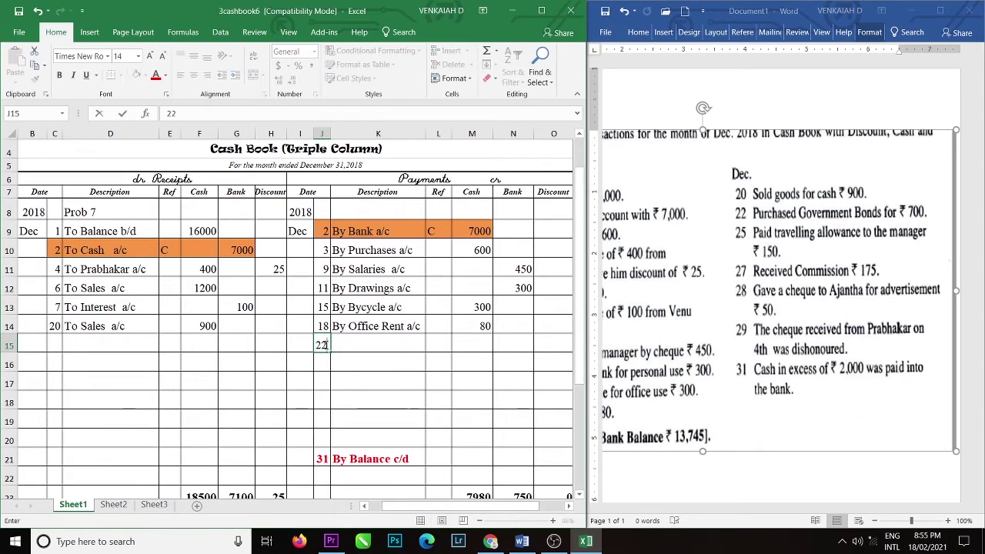
pyautogui.click(362, 345)
pyautogui.write('By ')
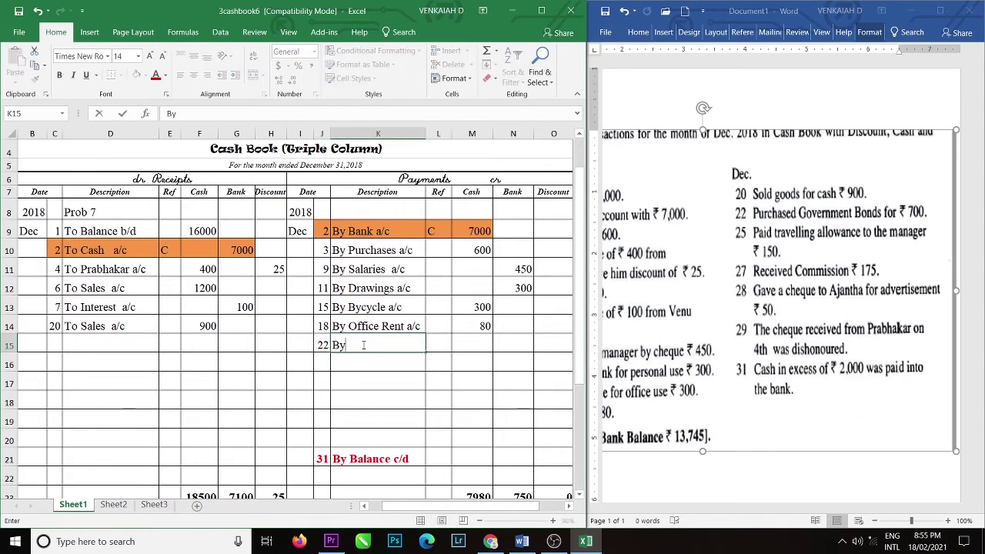
pyautogui.write('I')
pyautogui.write('nvestmen')
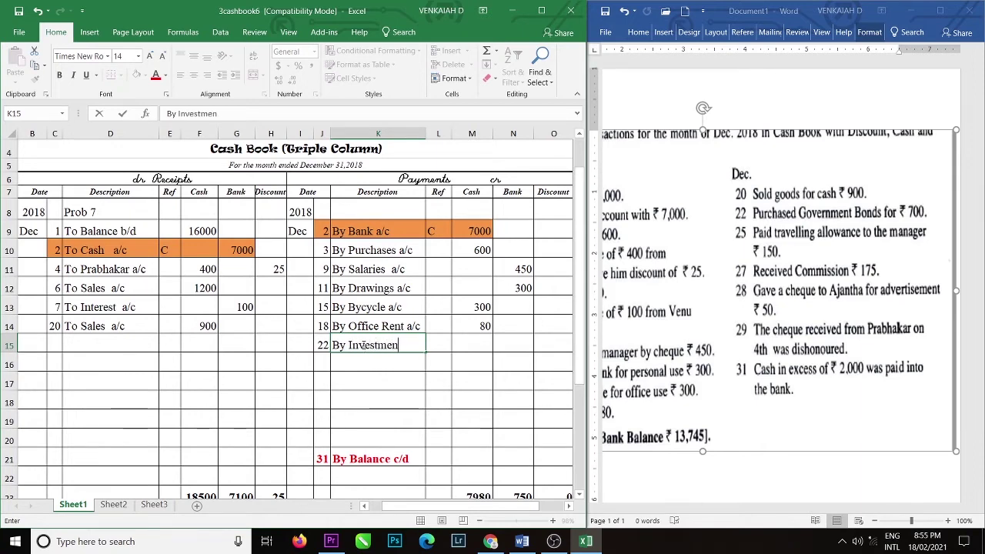
pyautogui.write('ts a/c')
pyautogui.click(475, 343)
pyautogui.write('700')
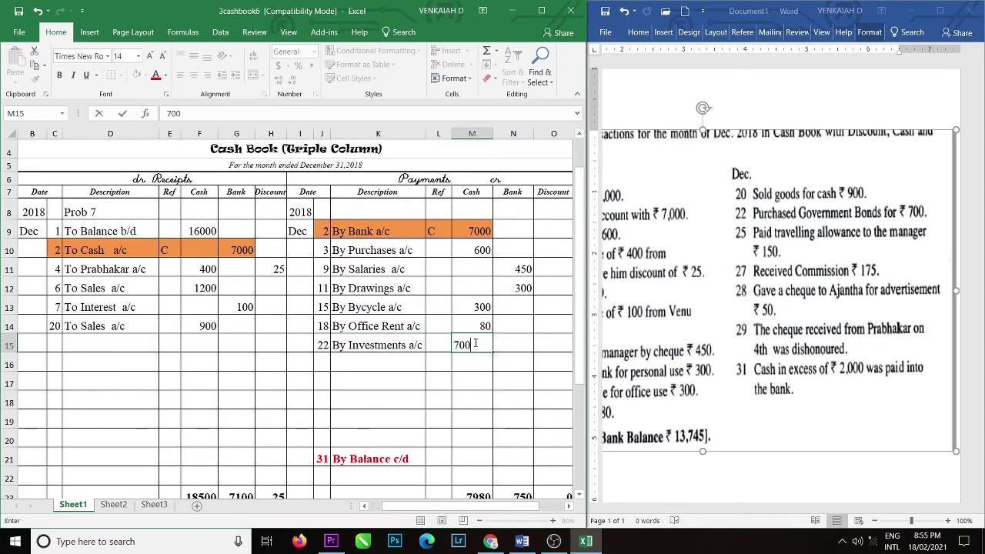
# Record the Dec 25 allowance paid to the manager in row 16 of Payments as "By Travelling allow" with 150 in Cash
pyautogui.click(391, 362)
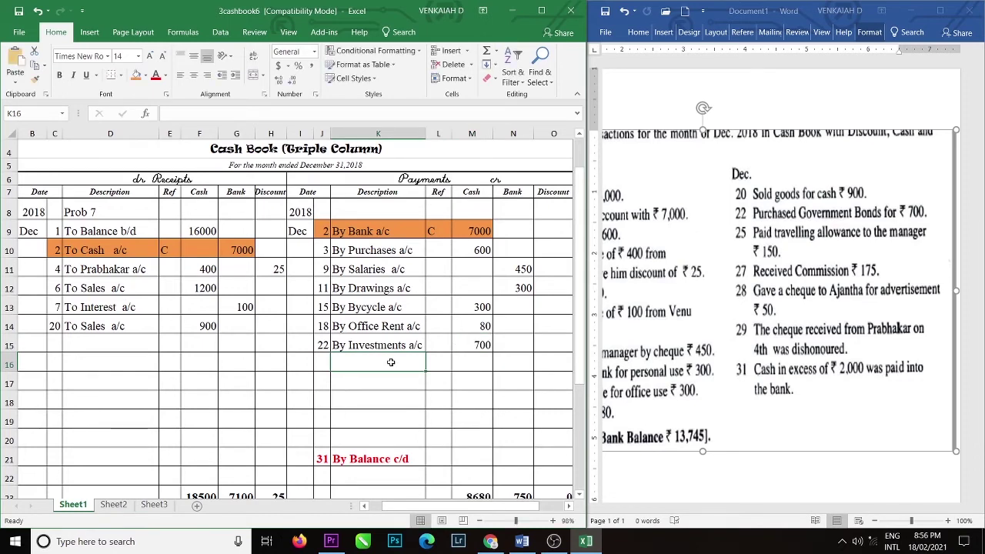
pyautogui.click(322, 363)
pyautogui.write('25')
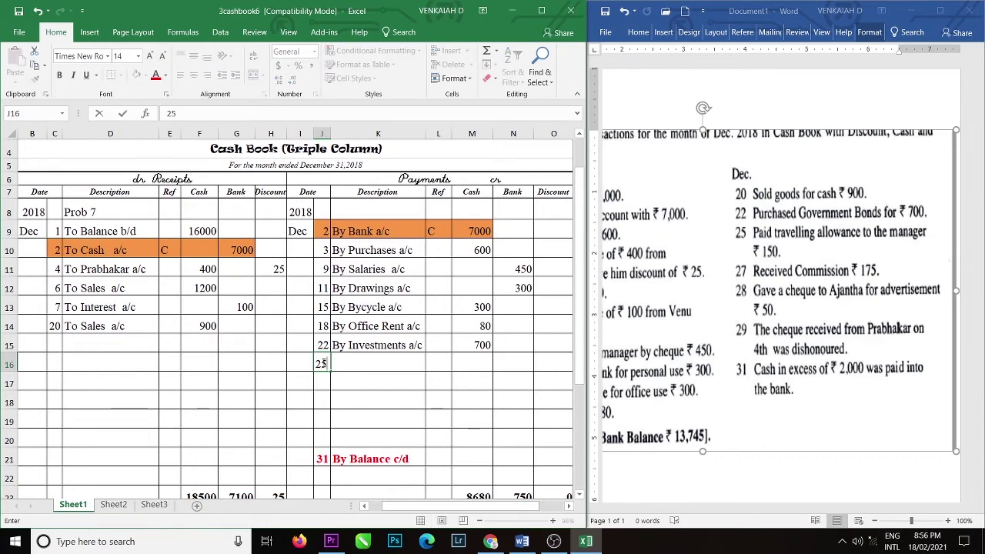
pyautogui.click(356, 362)
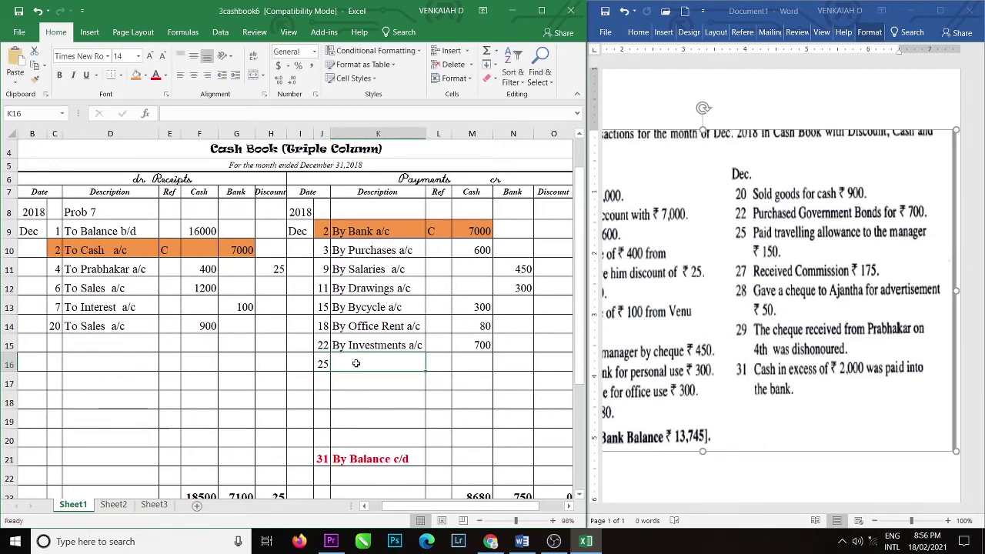
pyautogui.write('By ')
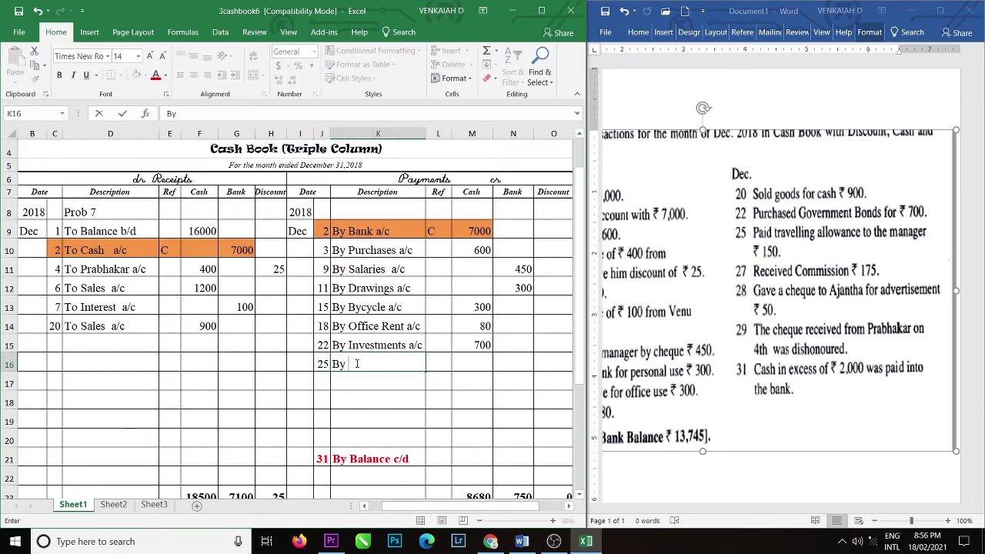
pyautogui.write('Travelling allow')
pyautogui.click(480, 361)
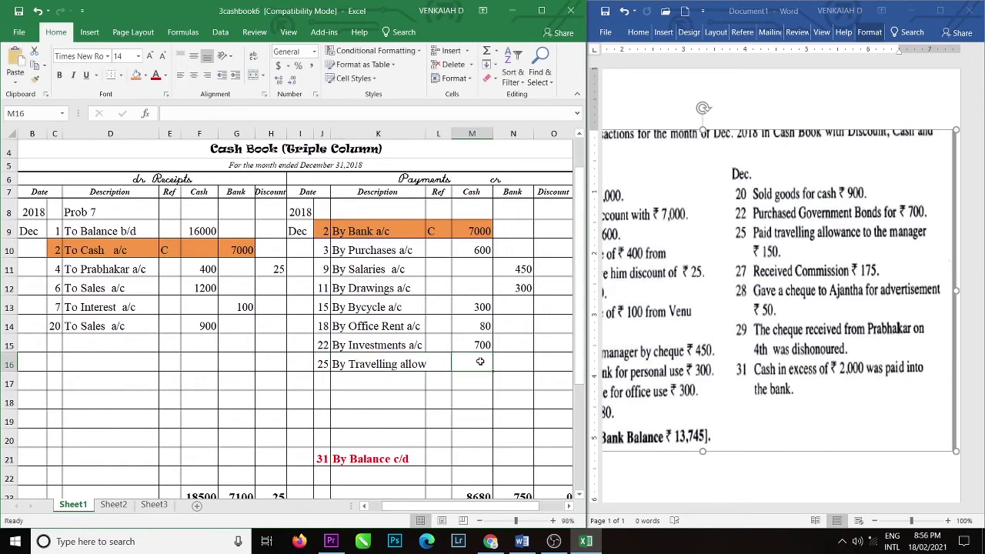
pyautogui.write('150')
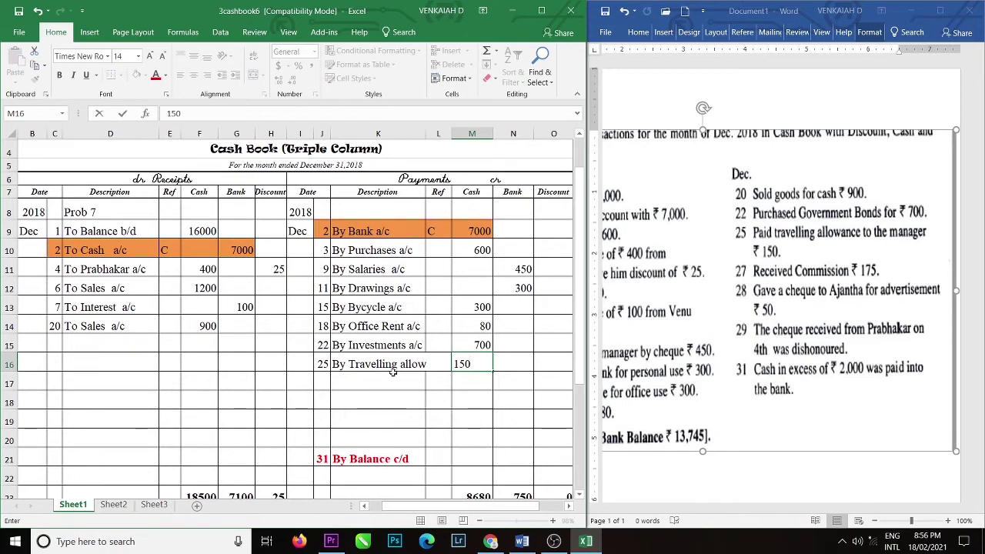
# Record the Dec 27 commission received in row 15 of Receipts as "To Commission a/c" with 175 in Cash
pyautogui.click(56, 346)
pyautogui.write('27')
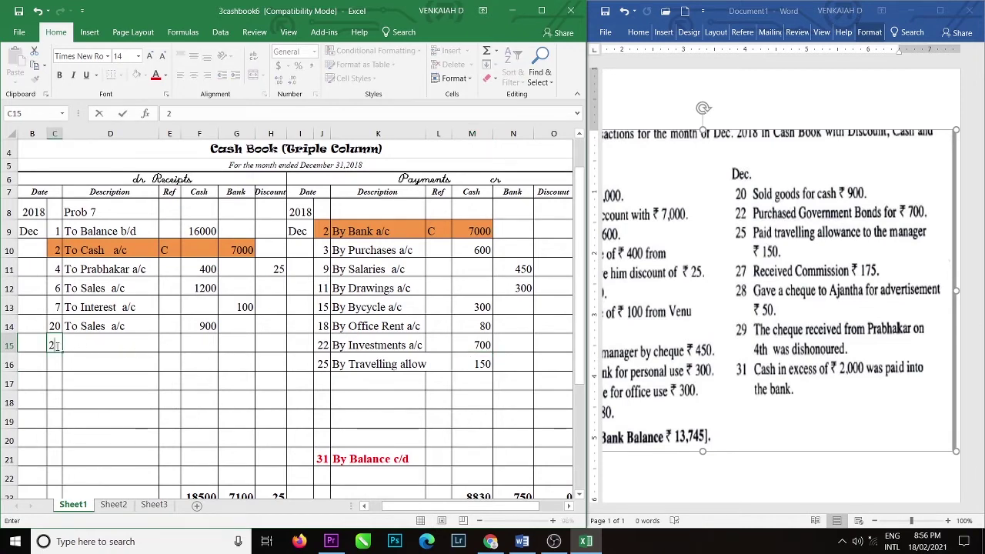
pyautogui.click(87, 344)
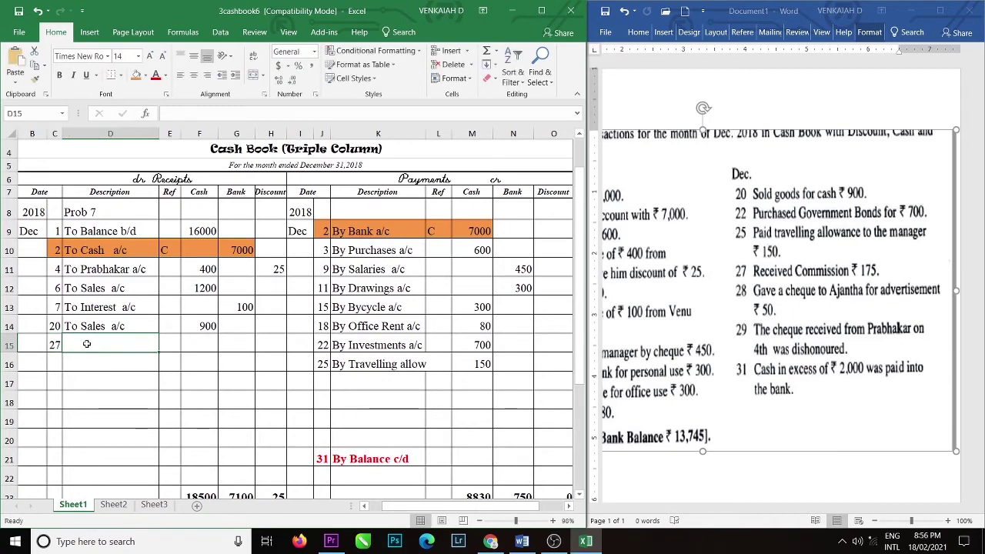
pyautogui.write('To')
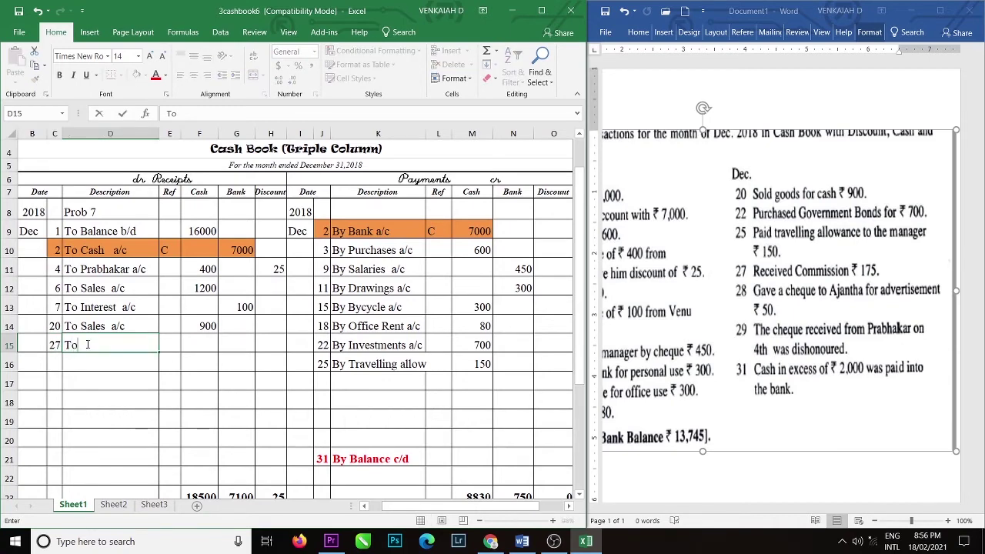
pyautogui.write(' Commission a/c')
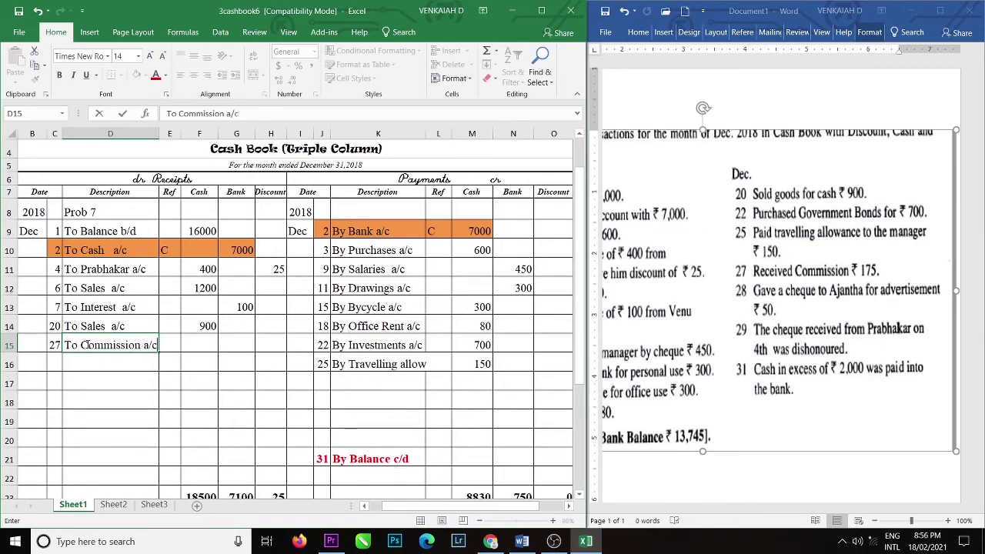
pyautogui.click(197, 343)
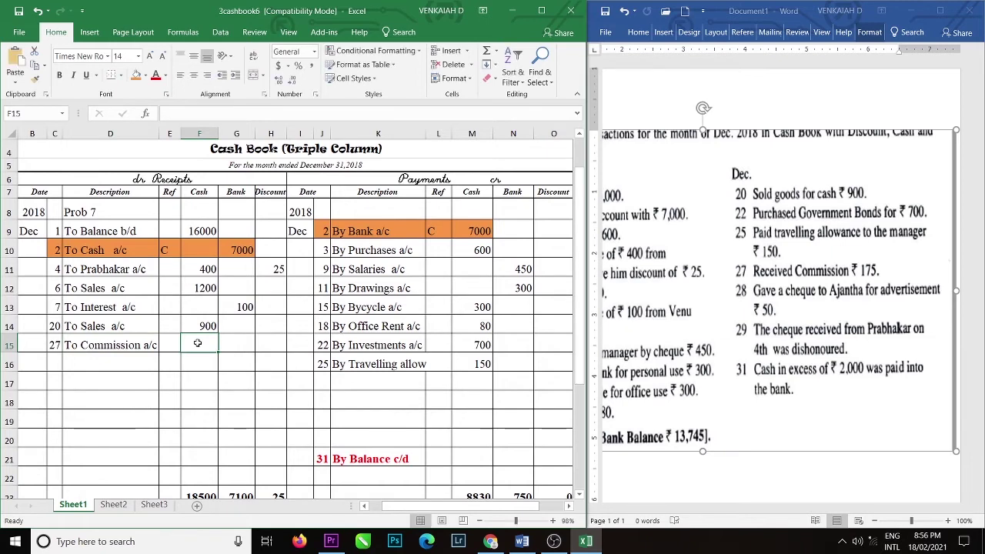
pyautogui.write('175')
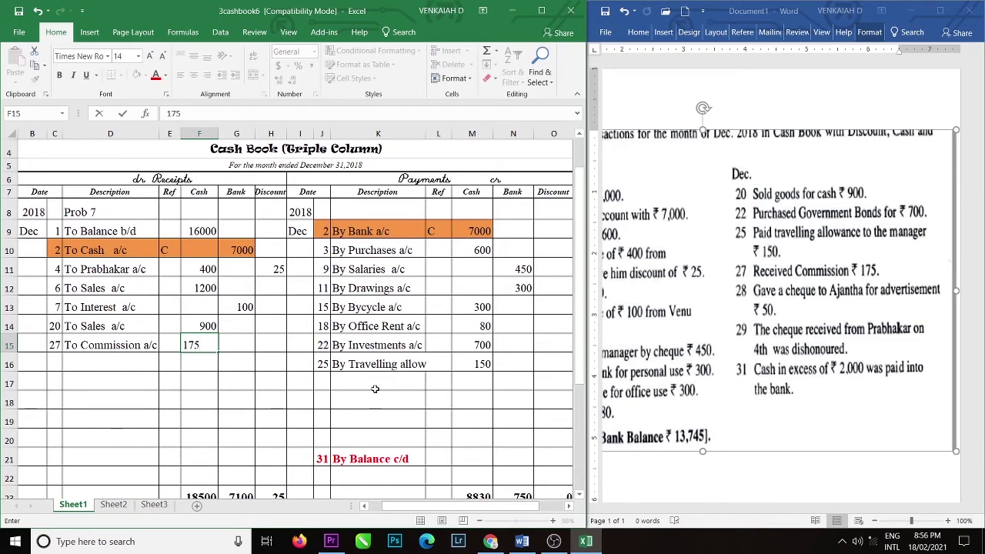
# Record the Dec 28 advertisement payment in row 17 of Payments as "By Advertisement" with 50 in Cash
pyautogui.click(319, 382)
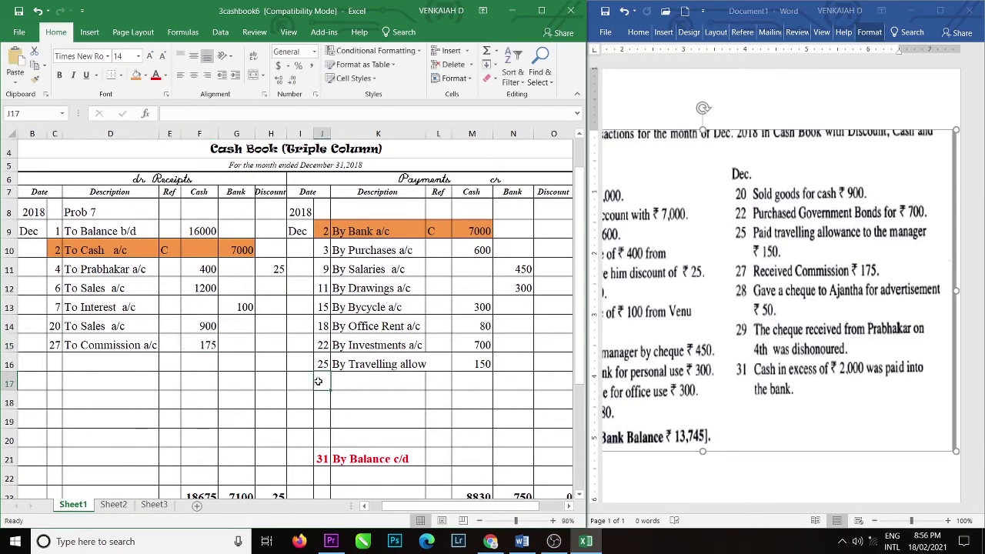
pyautogui.write('28')
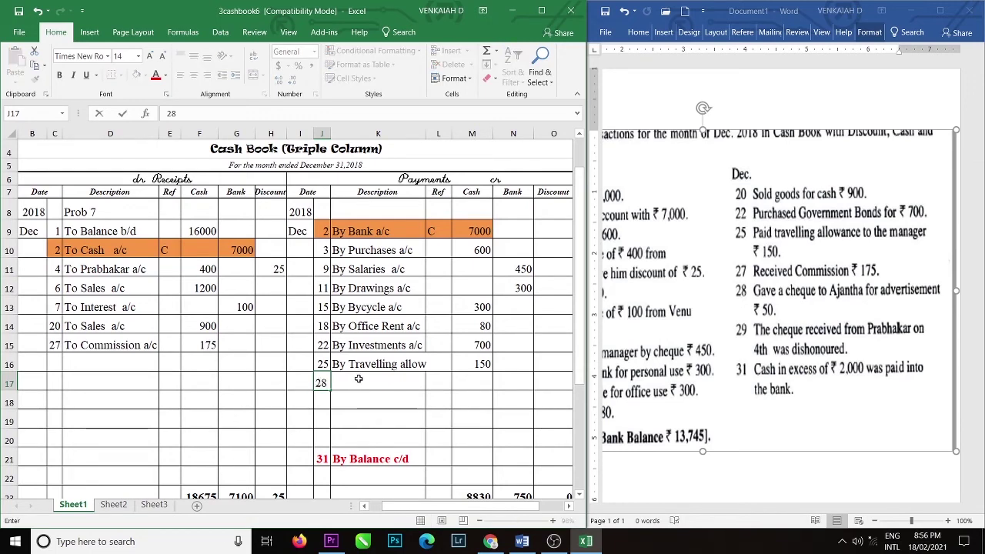
pyautogui.click(359, 379)
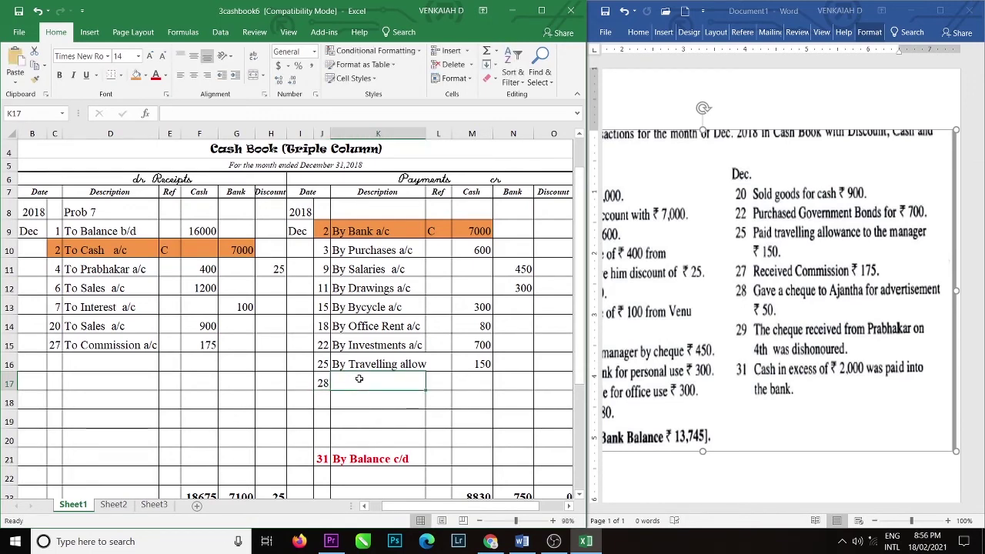
pyautogui.write('By')
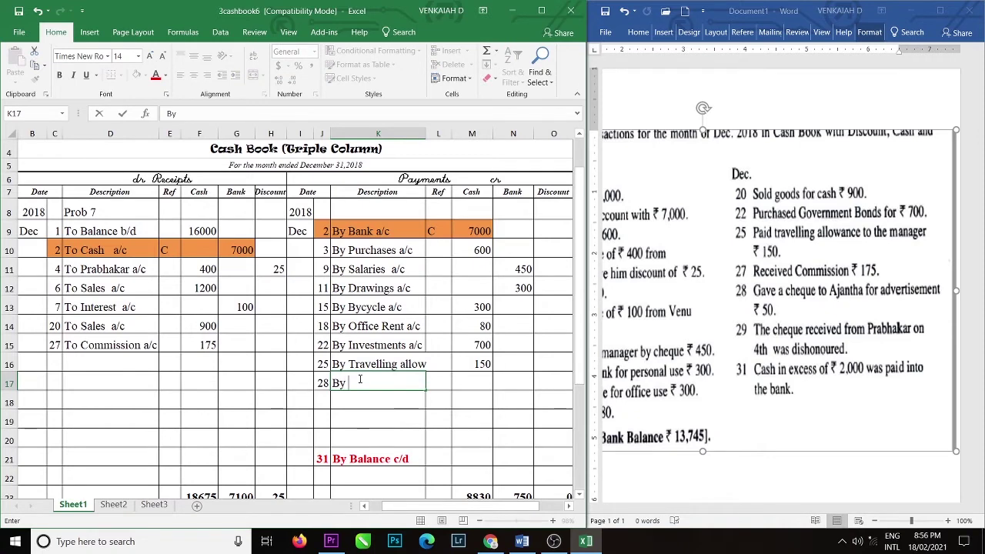
pyautogui.write(' Advertisement')
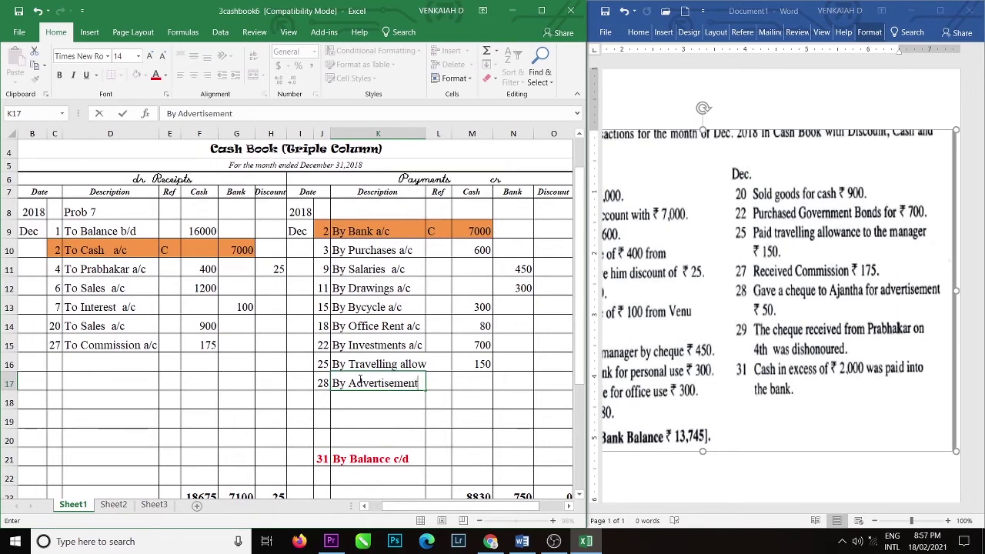
pyautogui.click(471, 381)
pyautogui.write('50')
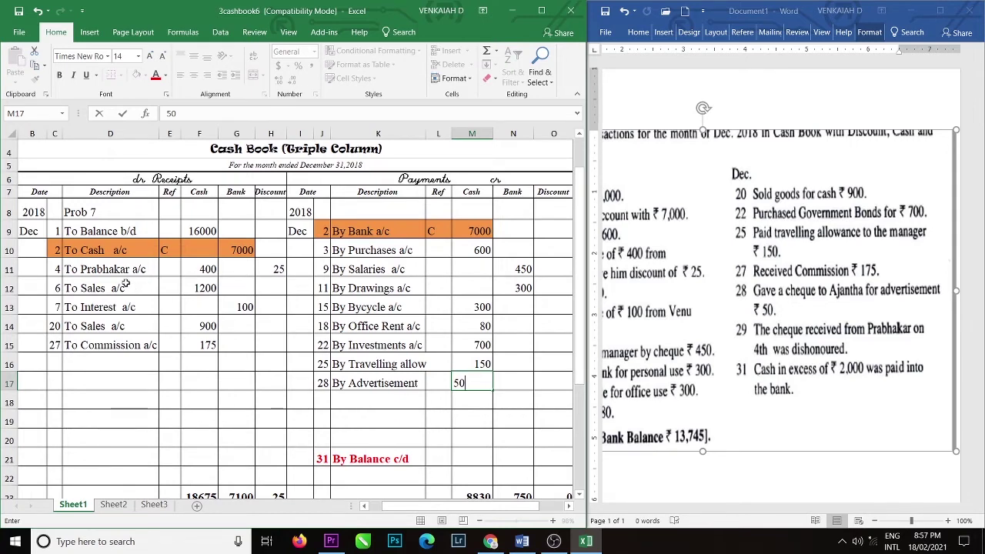
pyautogui.click(98, 268)
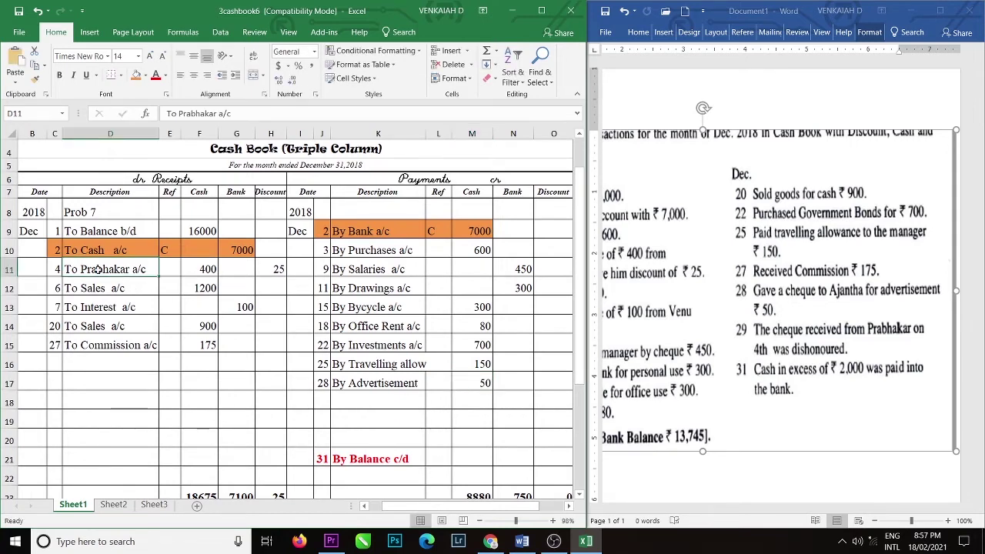
pyautogui.click(9, 269)
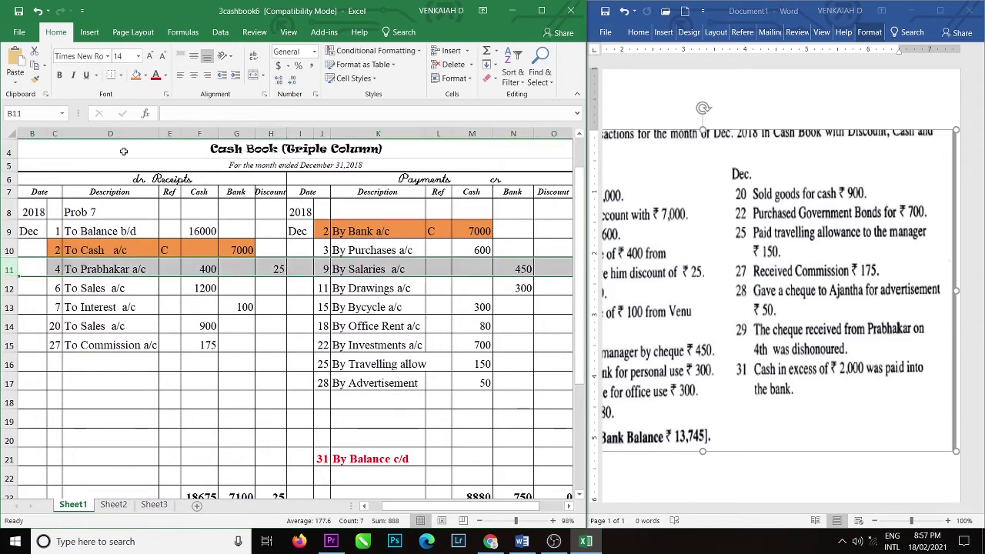
pyautogui.click(136, 75)
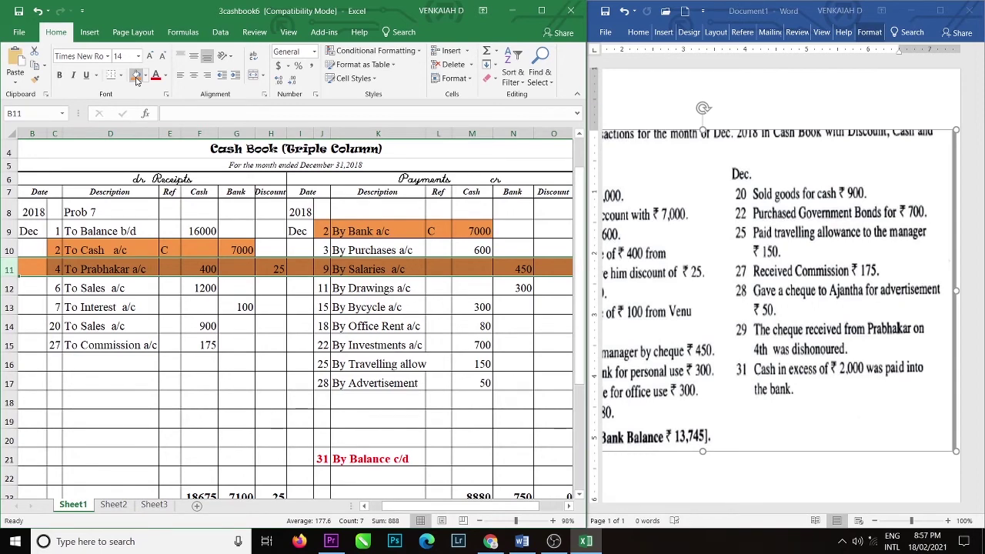
pyautogui.click(146, 77)
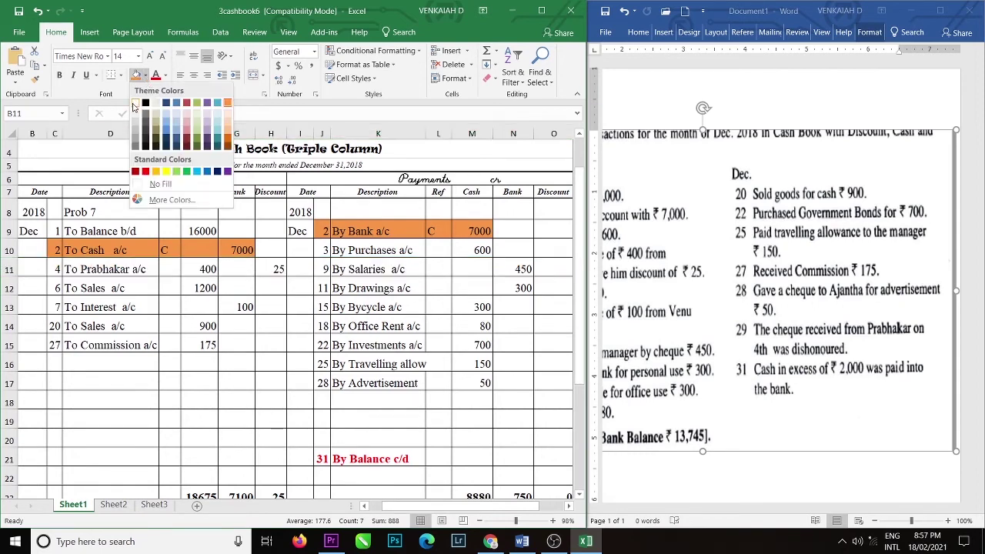
pyautogui.click(135, 105)
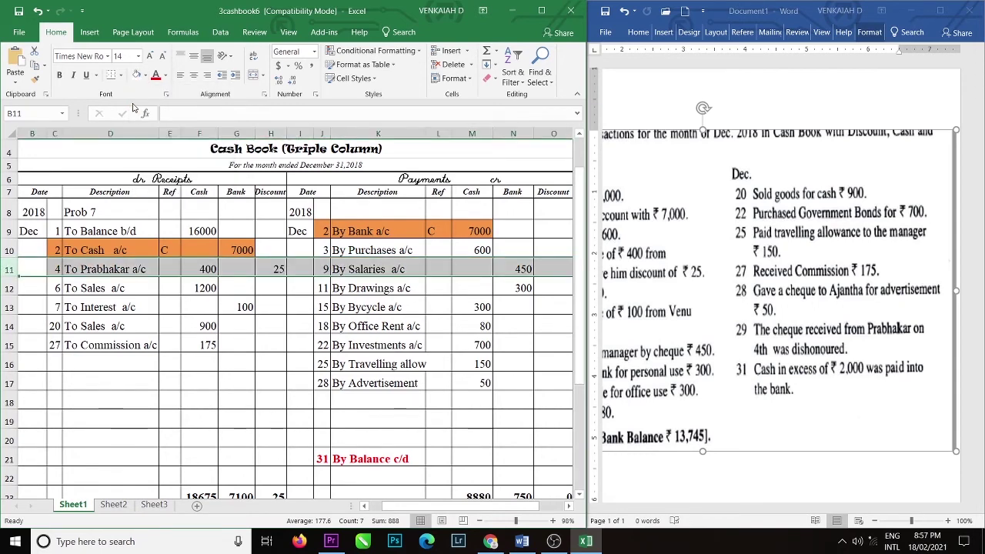
pyautogui.click(127, 306)
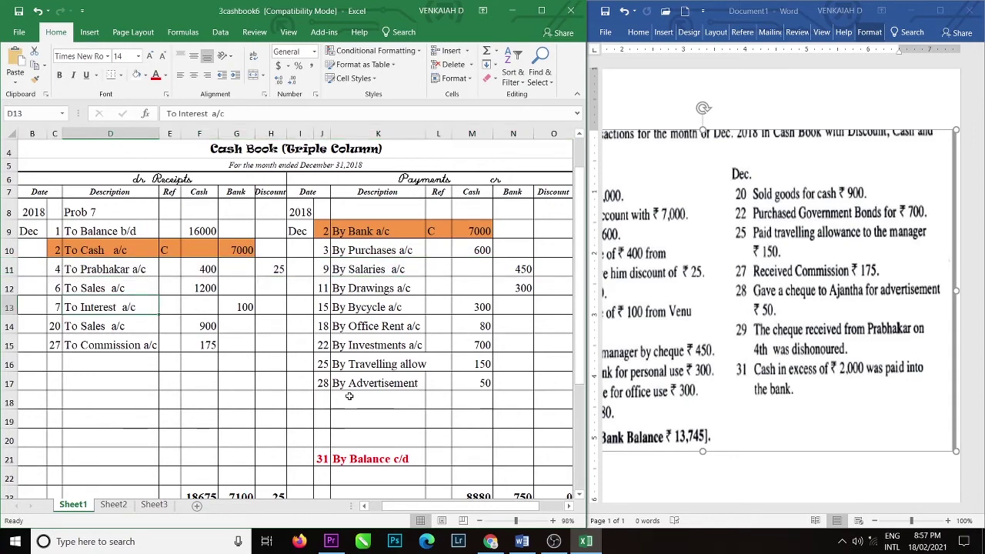
# Record the Dec 29 deposit into the bank in row 18 of Payments as "By Bank a/c" with reference C and 400 in Cash
pyautogui.click(324, 398)
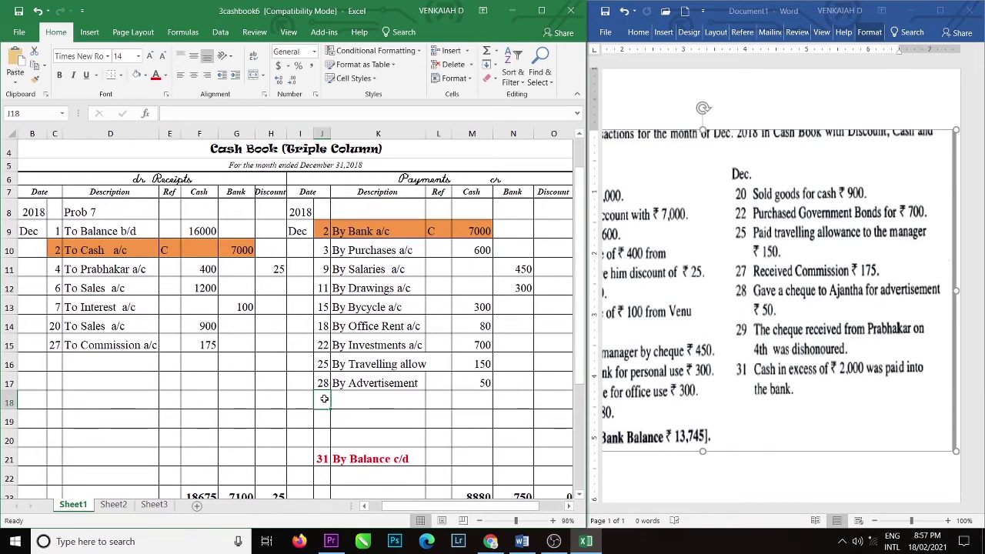
pyautogui.write('29')
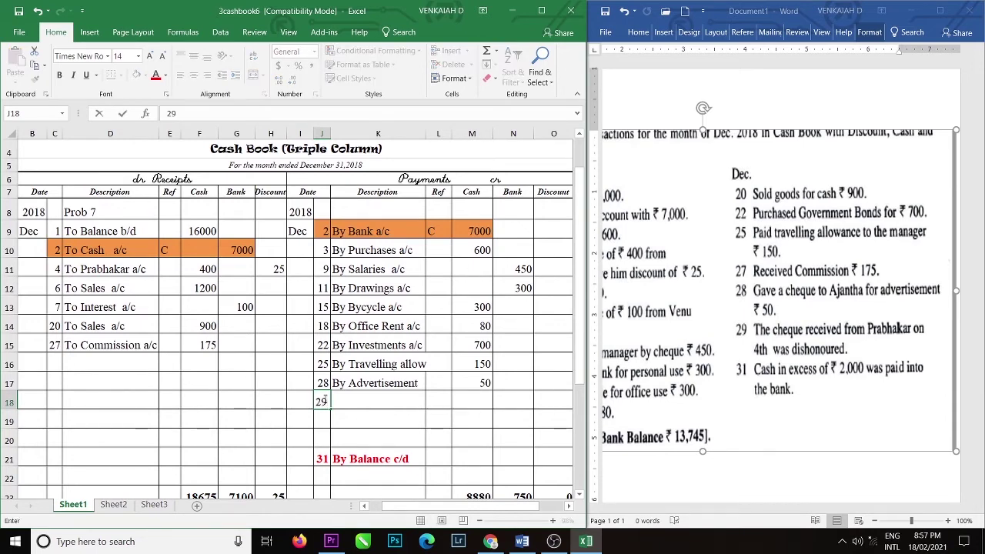
pyautogui.click(353, 398)
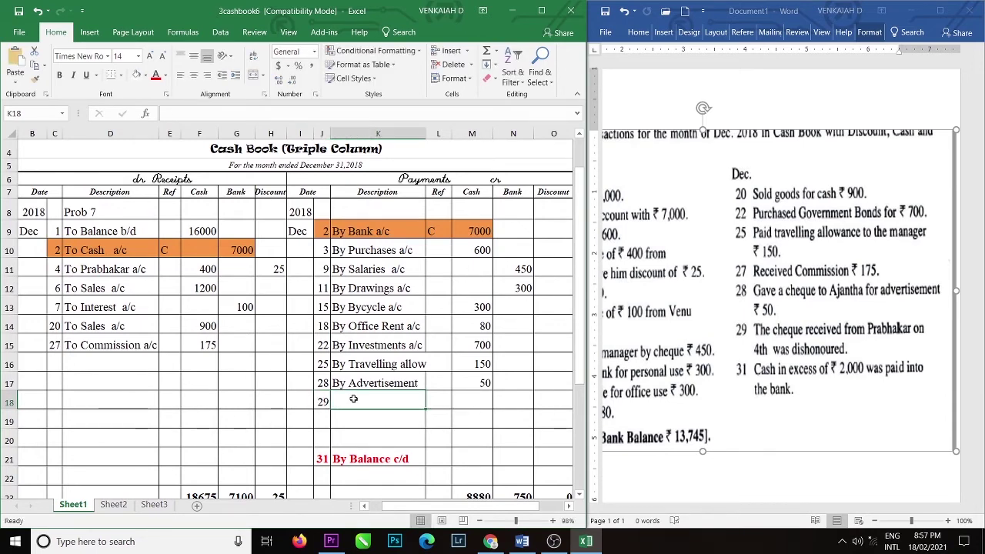
pyautogui.write('By B')
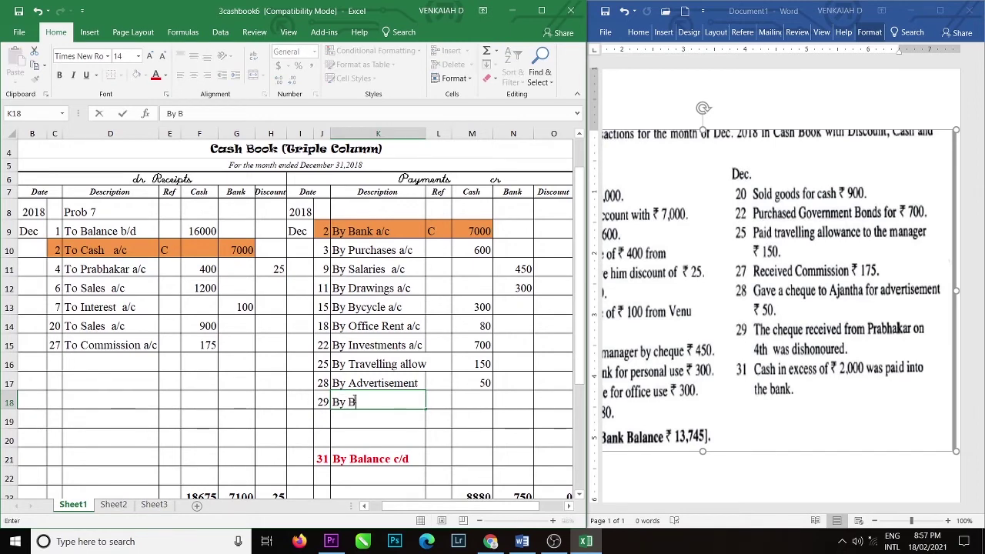
pyautogui.write('an')
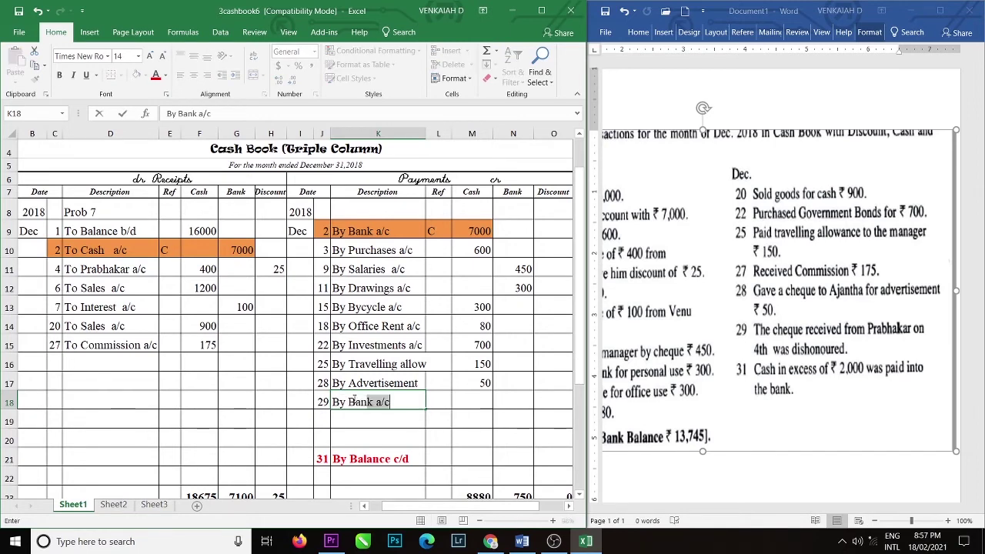
pyautogui.click(444, 403)
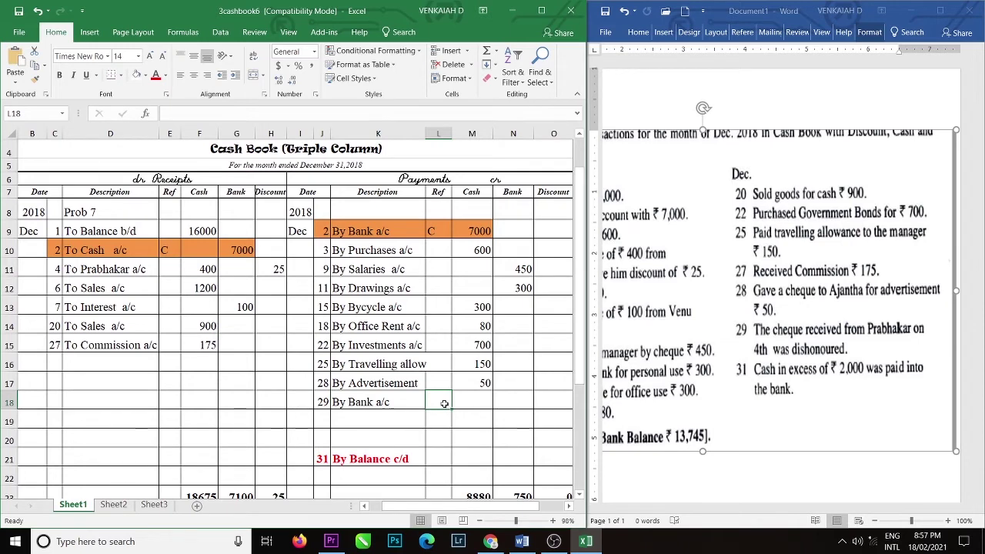
pyautogui.write('C')
pyautogui.click(470, 398)
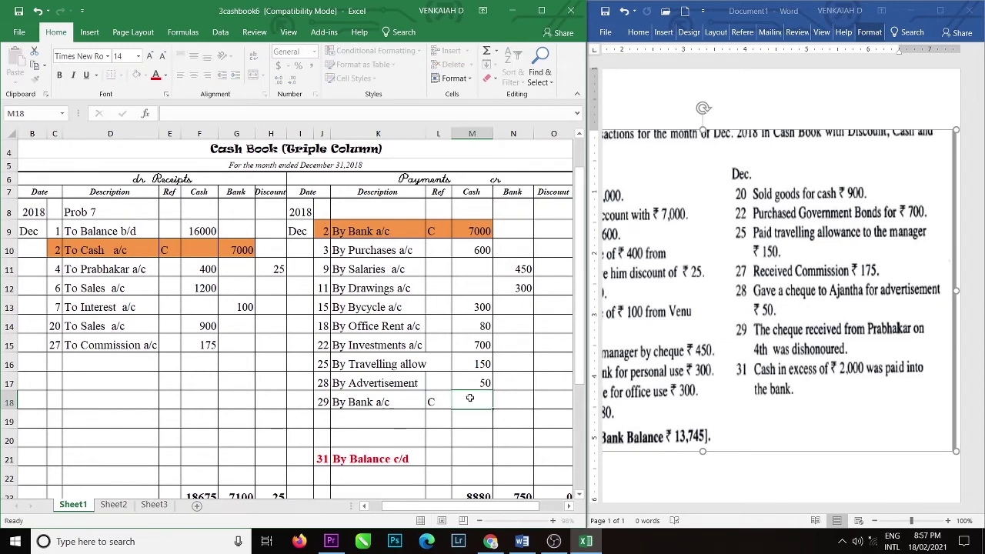
pyautogui.write('400')
# Record the matching Dec 29 contra entry in row 16 of Receipts as "To Cash a/c" with reference C and 400 in Bank
pyautogui.click(52, 361)
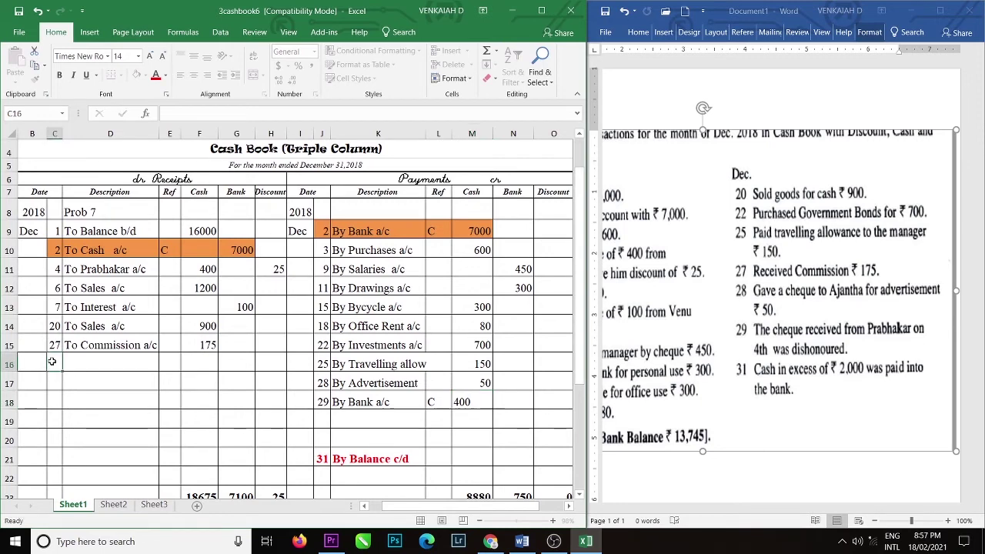
pyautogui.write('29')
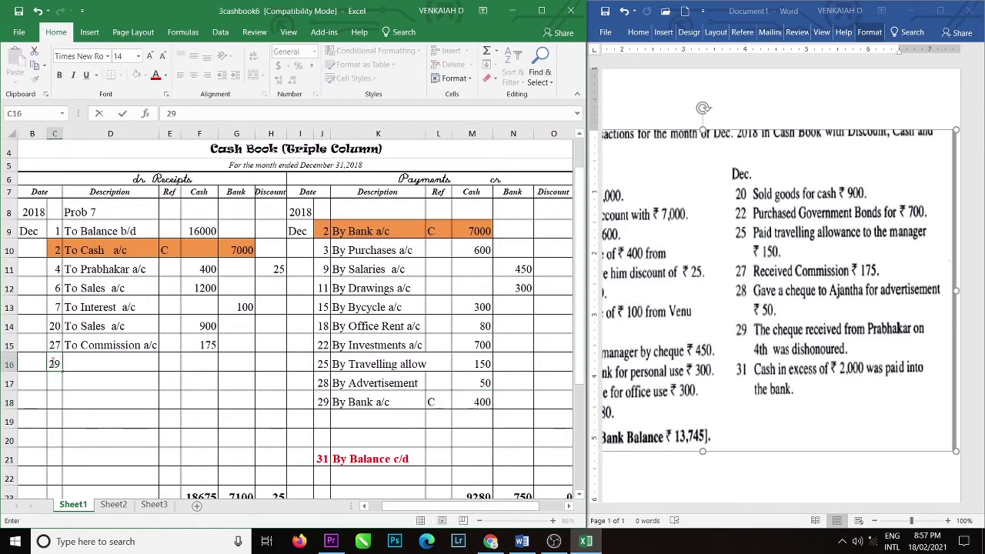
pyautogui.click(81, 361)
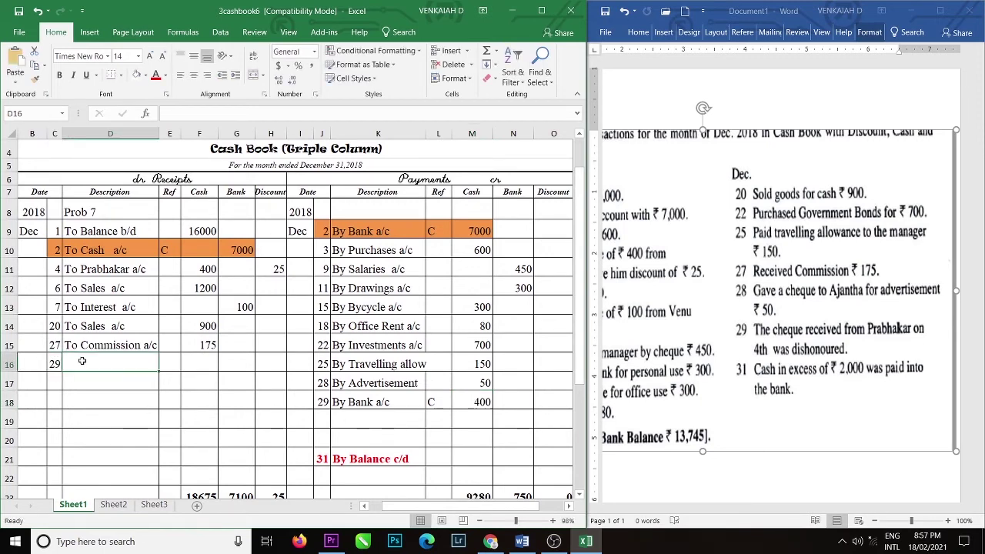
pyautogui.write('To ')
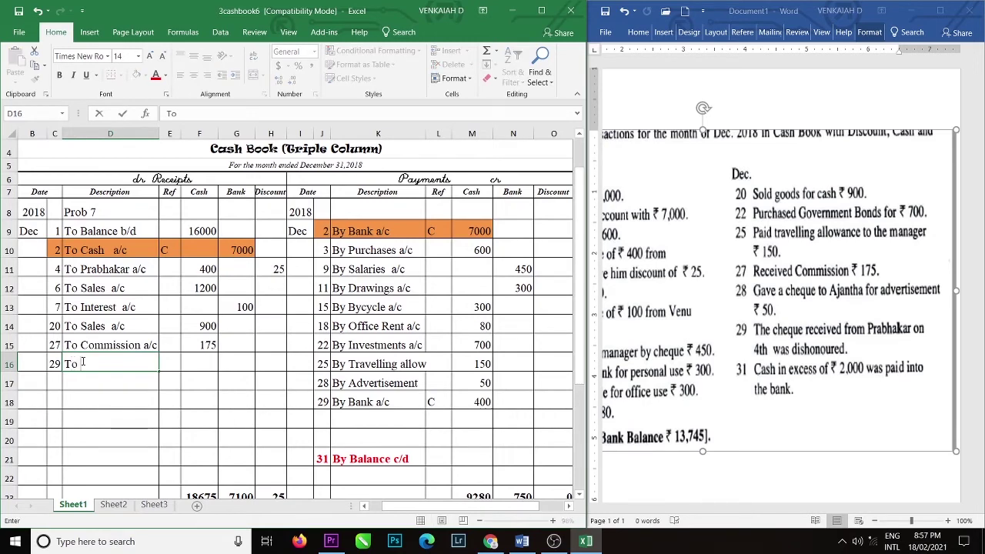
pyautogui.write('Ca')
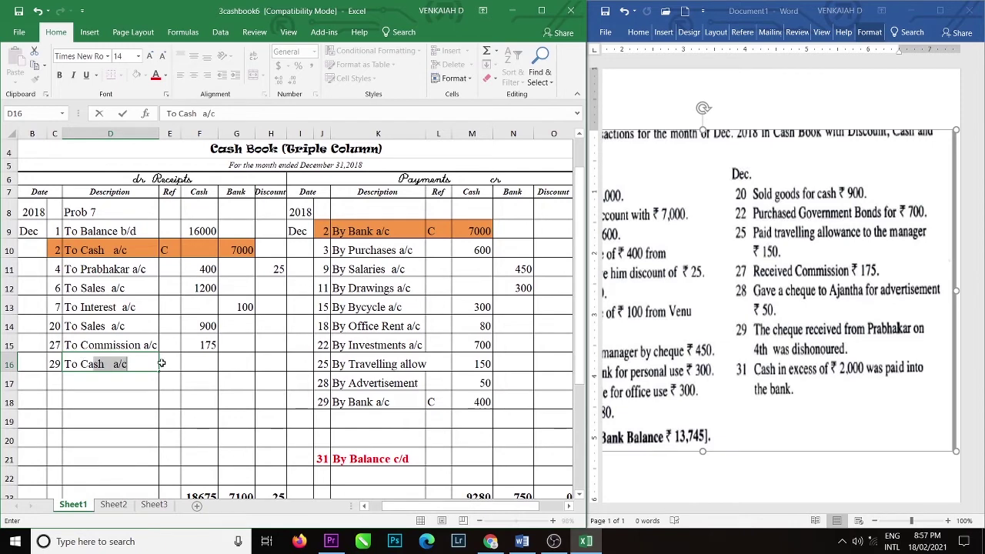
pyautogui.click(165, 363)
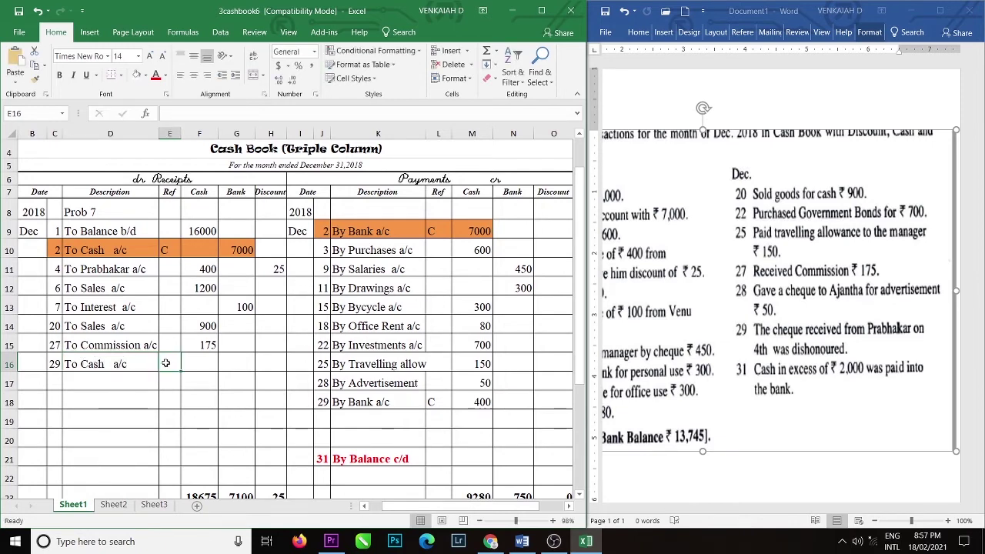
pyautogui.write('C')
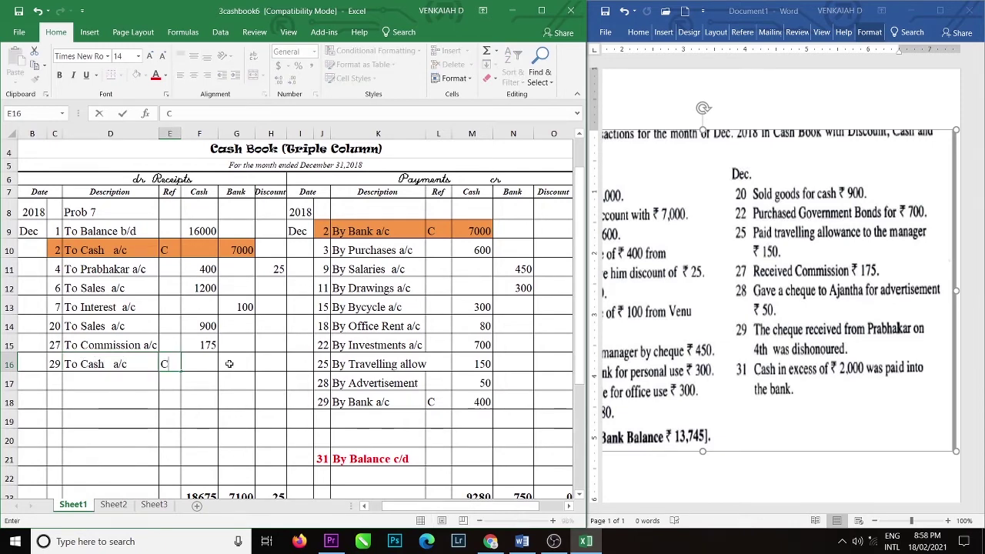
pyautogui.click(229, 363)
pyautogui.write('400')
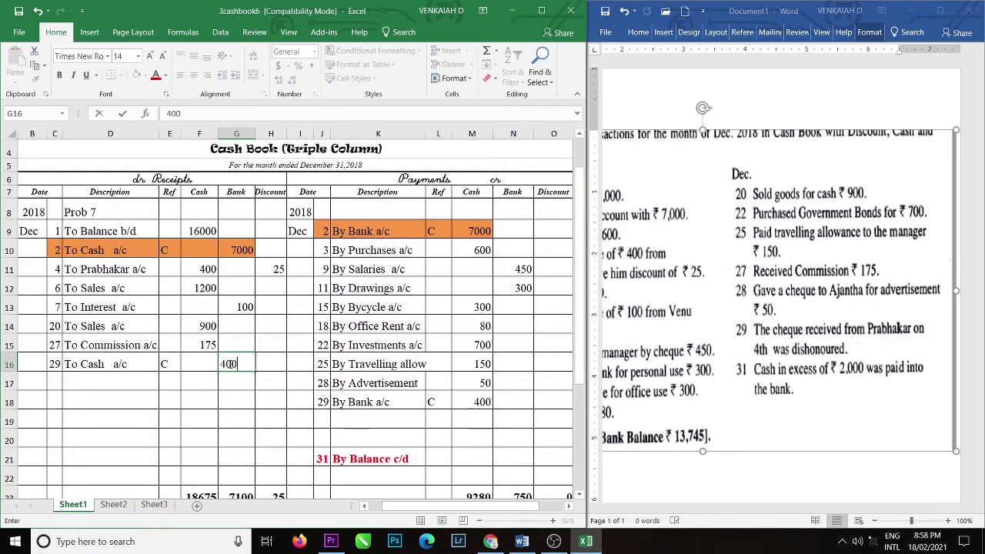
pyautogui.click(261, 384)
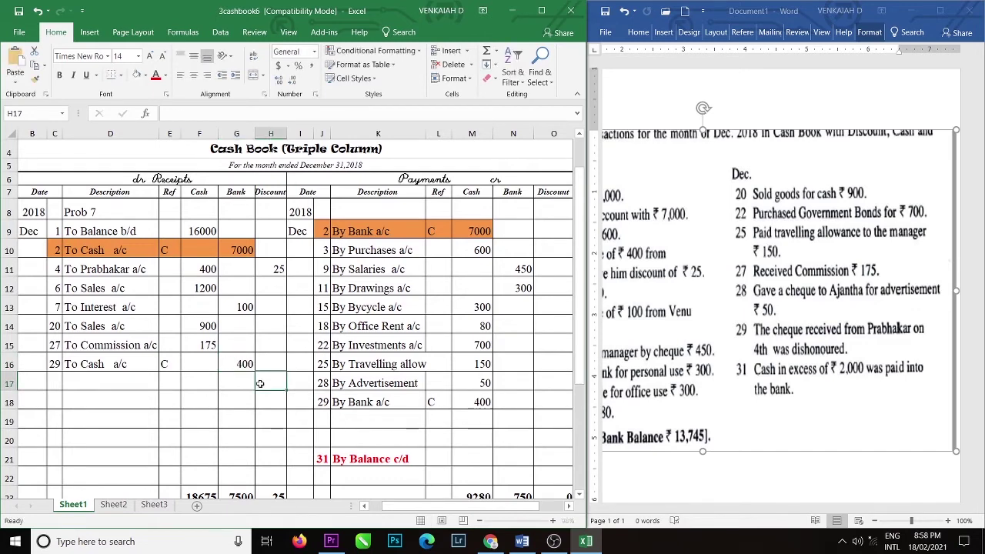
# Start the Dec 29 dishonoured-cheque entry in row 19 of Payments with date 29 and "By" followed by the customer's account name
pyautogui.click(324, 421)
pyautogui.write('29')
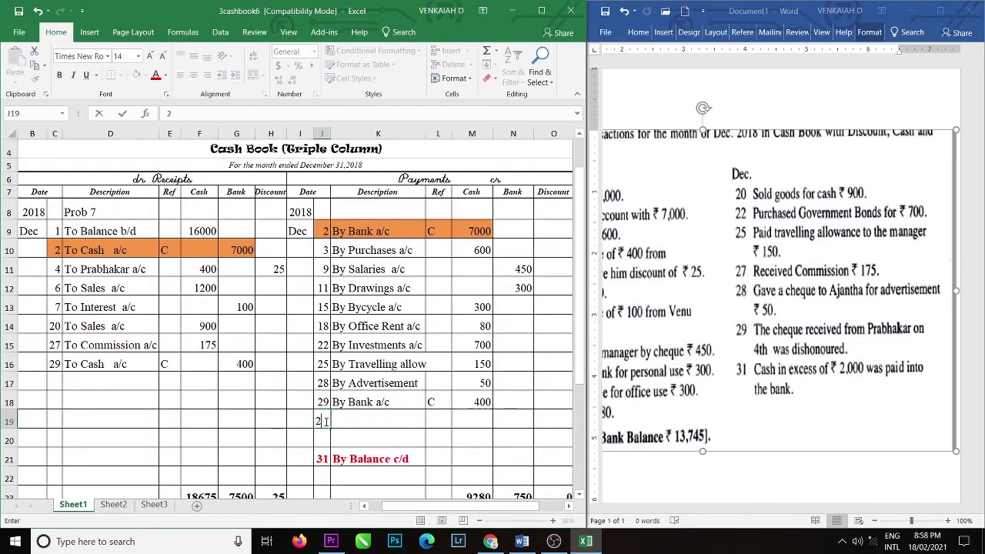
pyautogui.click(378, 417)
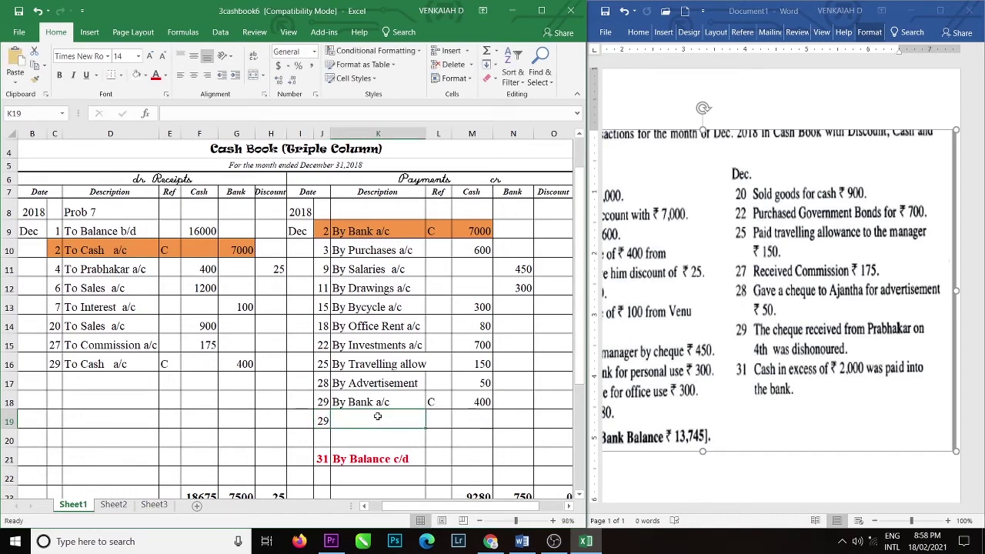
pyautogui.write('By ')
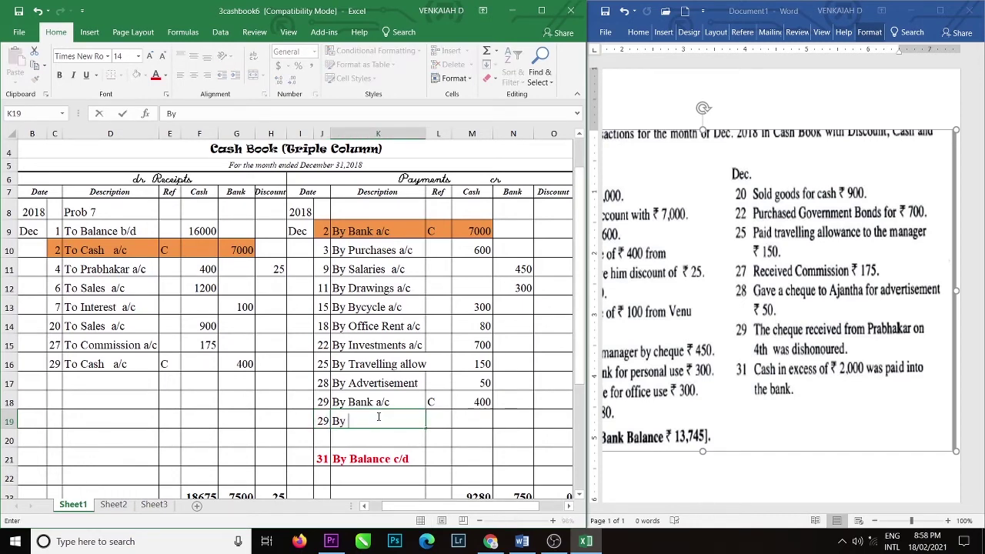
pyautogui.write('O')
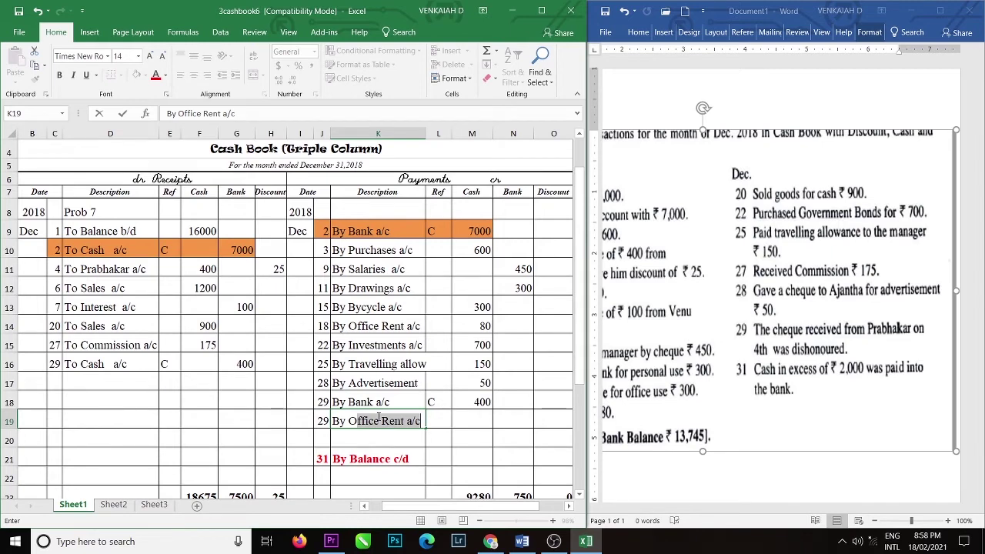
pyautogui.press('Delete')
pyautogui.press('BackSpace')
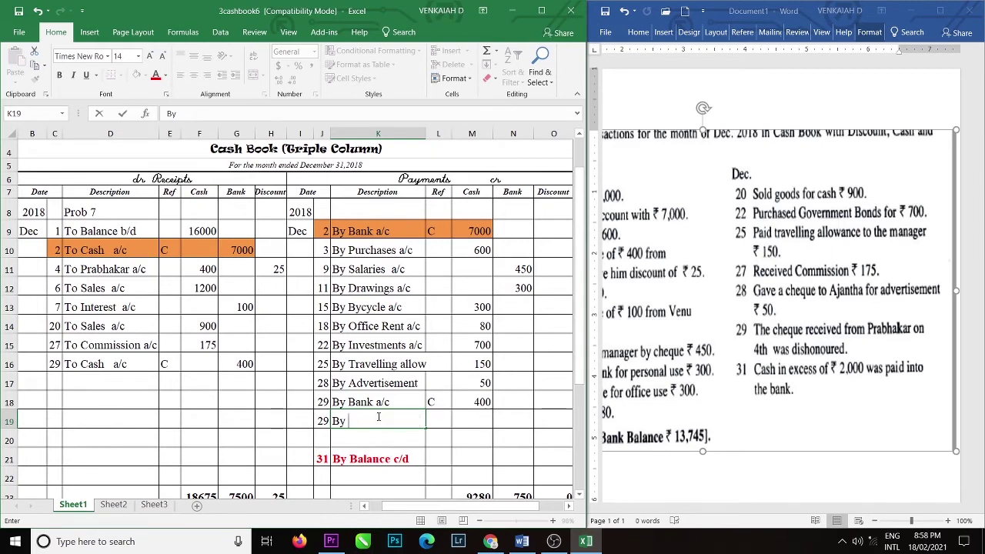
pyautogui.write('Prabhakar a/c')
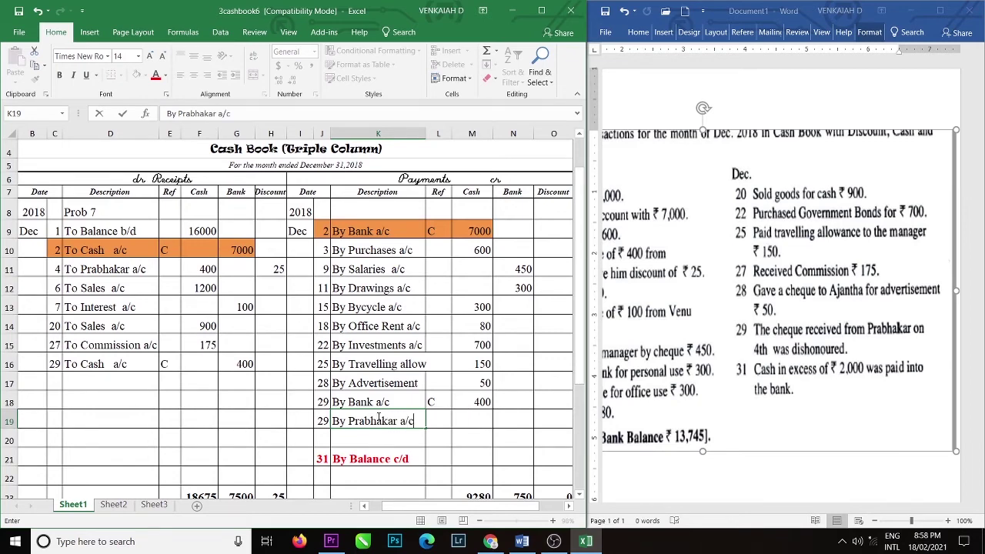
# Enter 400 in Bank and 25 in Discount for the dishonoured cheque in row 19 of Payments
pyautogui.click(504, 417)
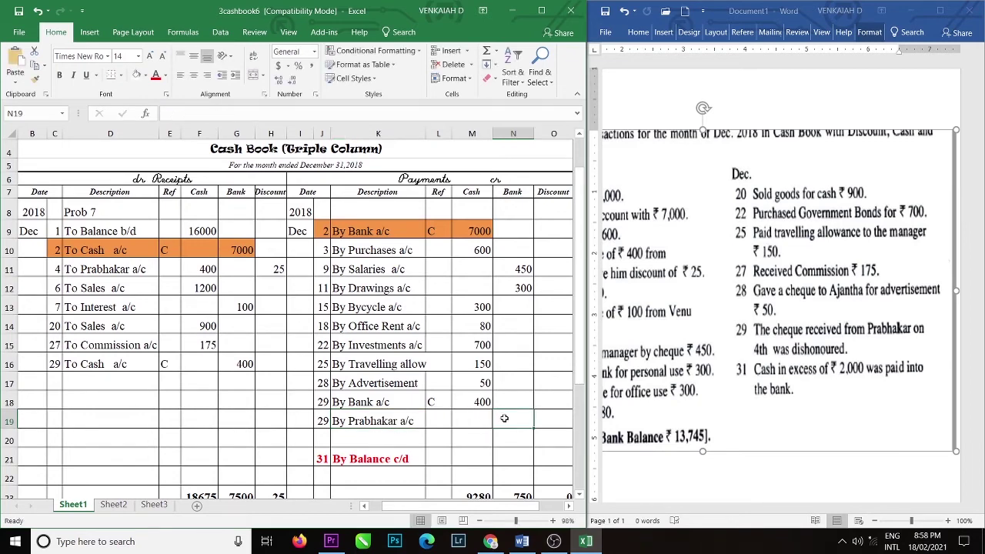
pyautogui.write('400')
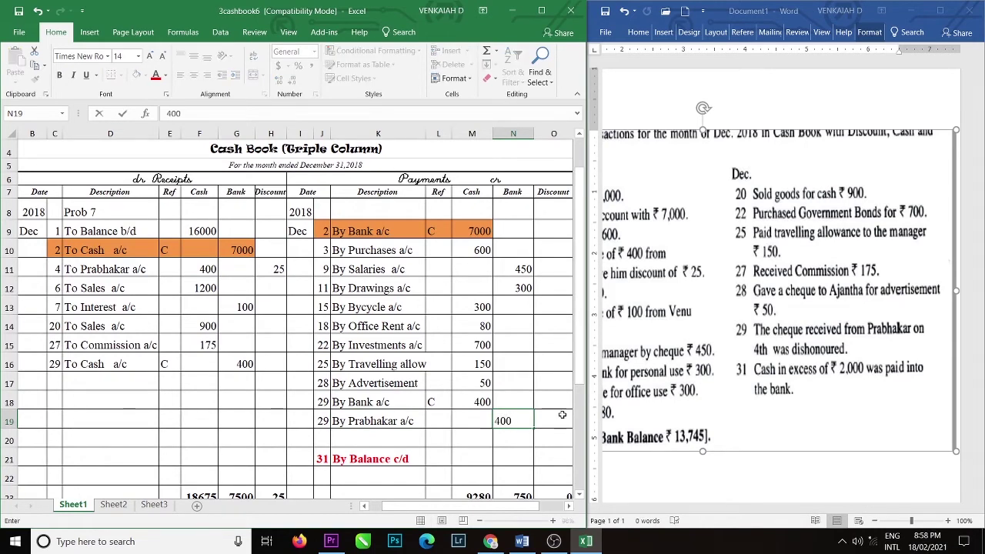
pyautogui.click(557, 422)
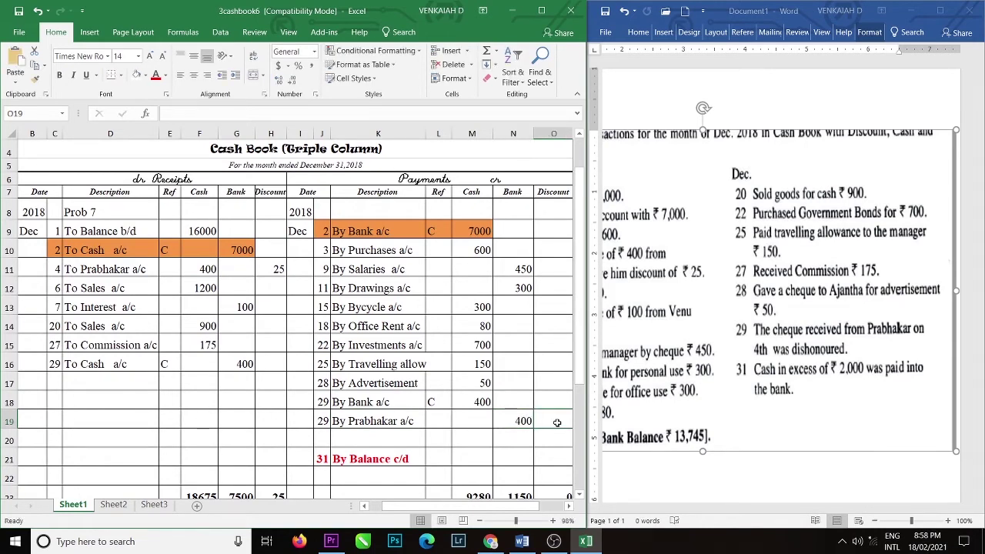
pyautogui.write('25')
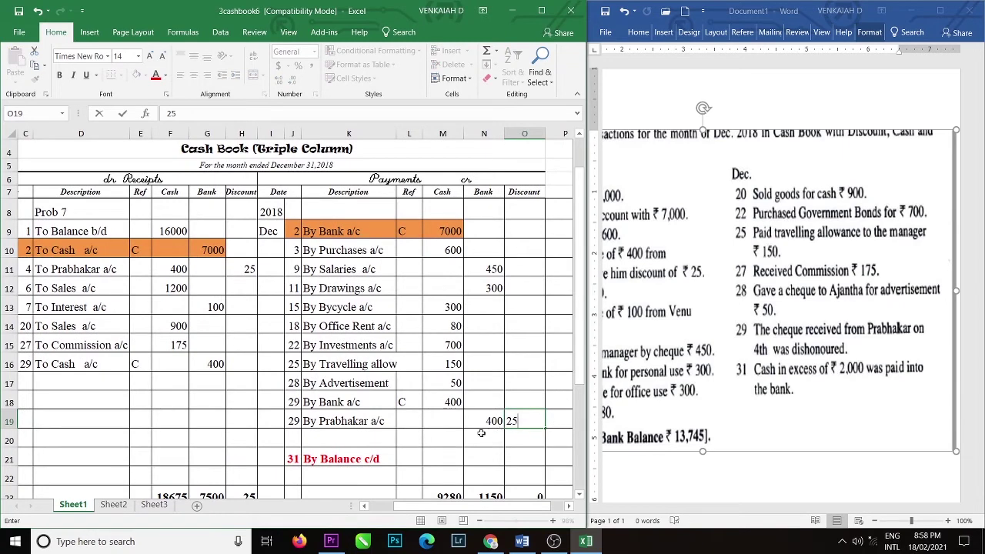
pyautogui.click(409, 442)
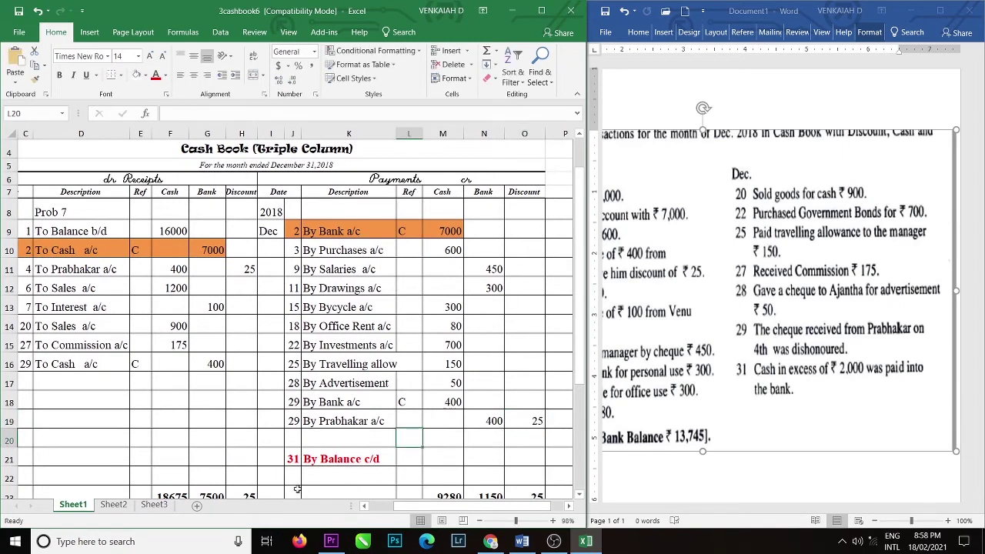
# Calculate the cash balance c/d in row 21 of Payments with the formula =18675-9280
pyautogui.click(365, 506)
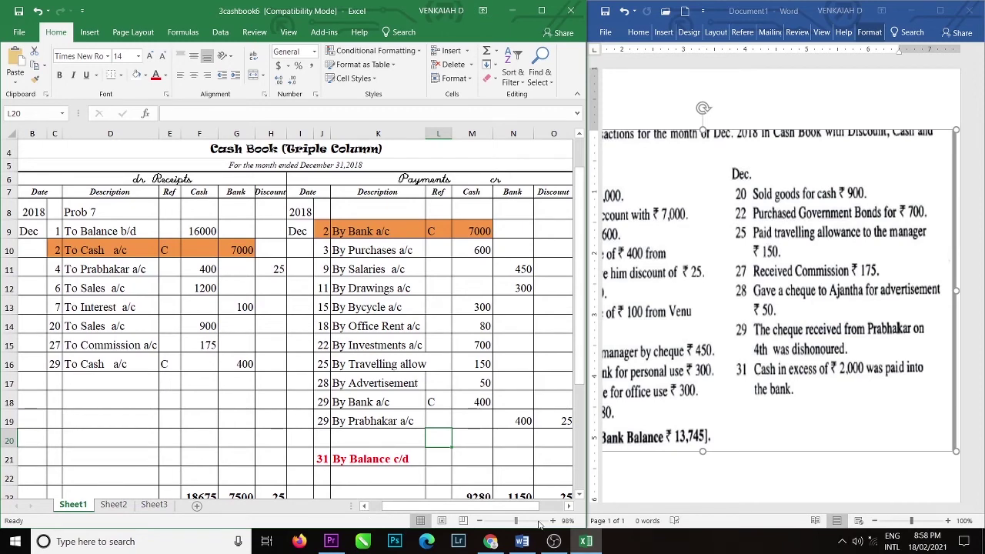
pyautogui.click(581, 496)
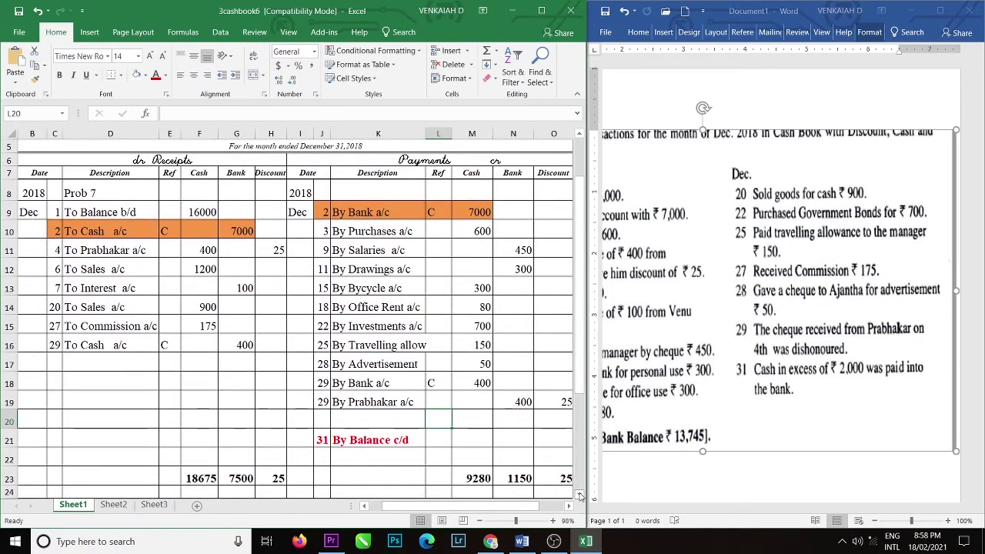
pyautogui.click(365, 506)
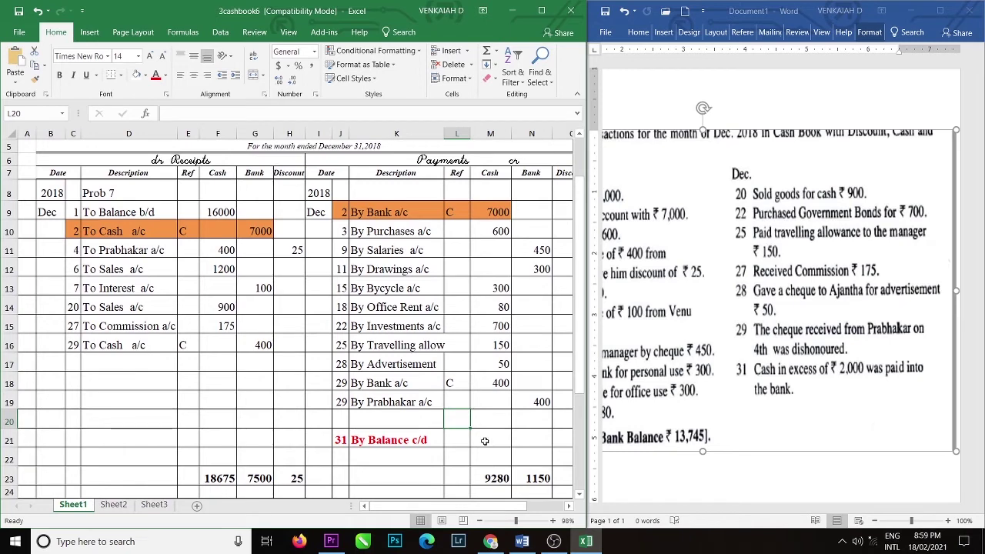
pyautogui.click(484, 441)
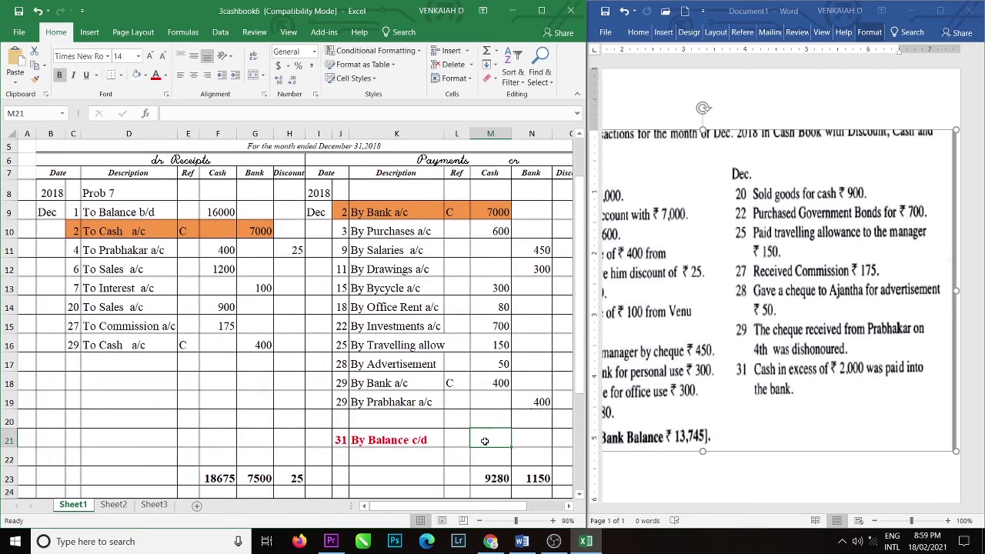
pyautogui.write('=')
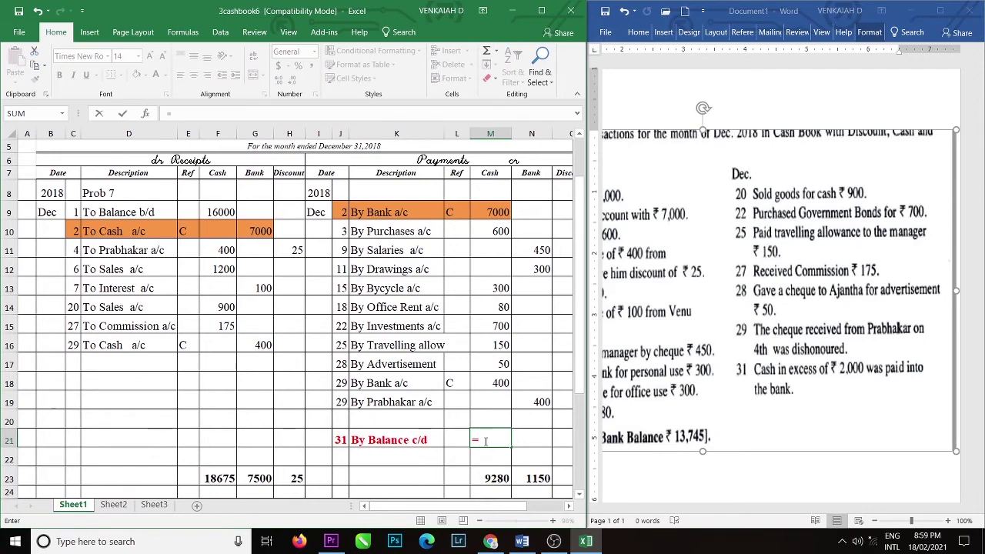
pyautogui.write('18675')
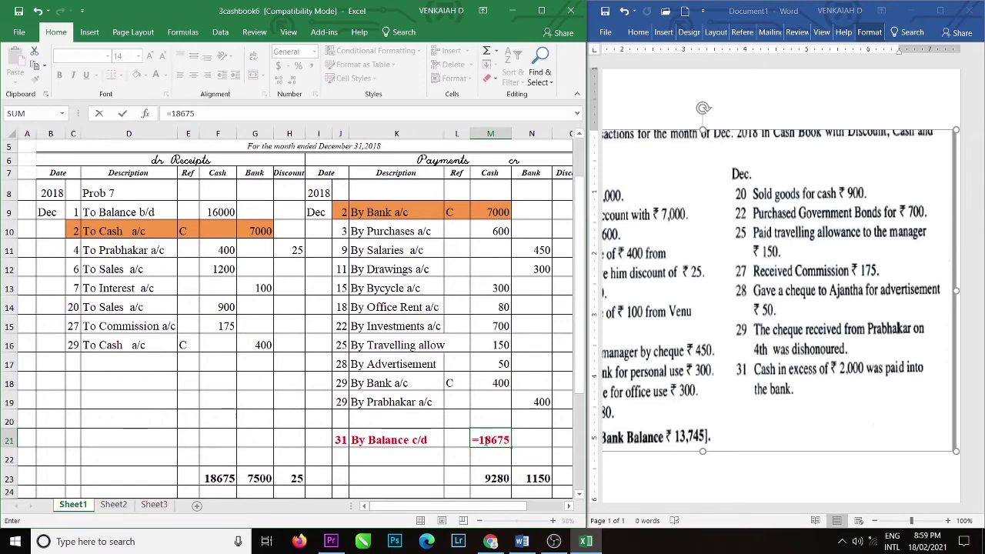
pyautogui.write('-9280')
pyautogui.press('Return')
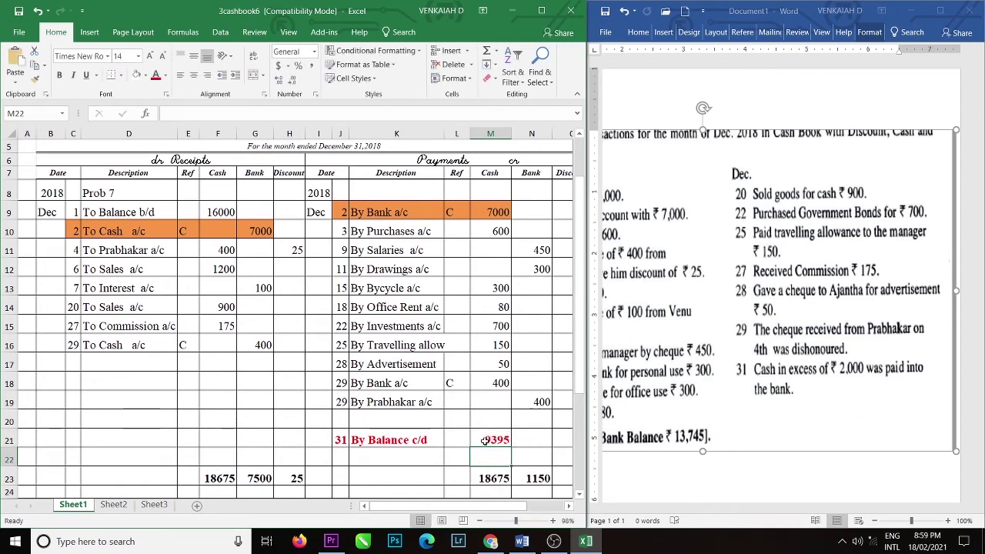
# Calculate the bank balance c/d in row 21 of Payments with the formula =7500-1150
pyautogui.click(529, 437)
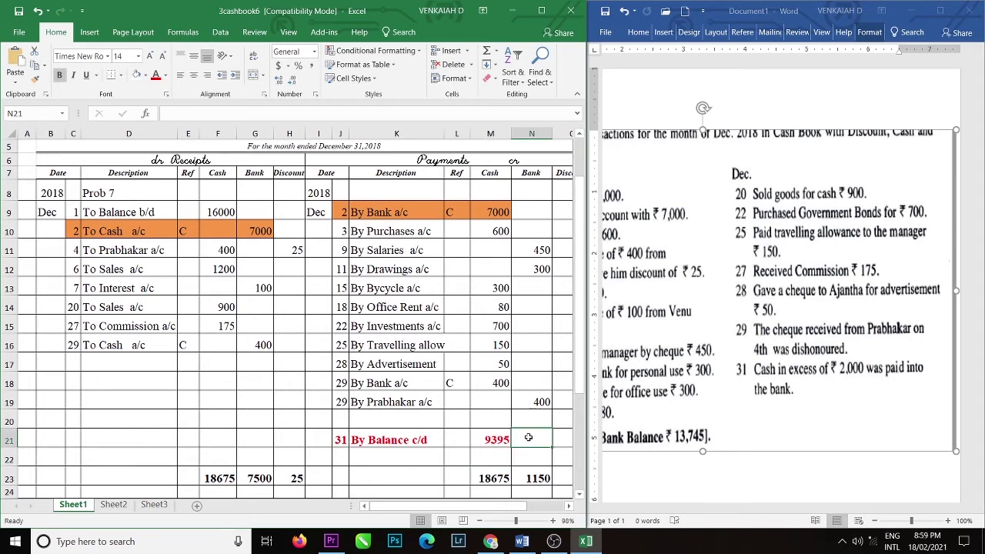
pyautogui.write('=')
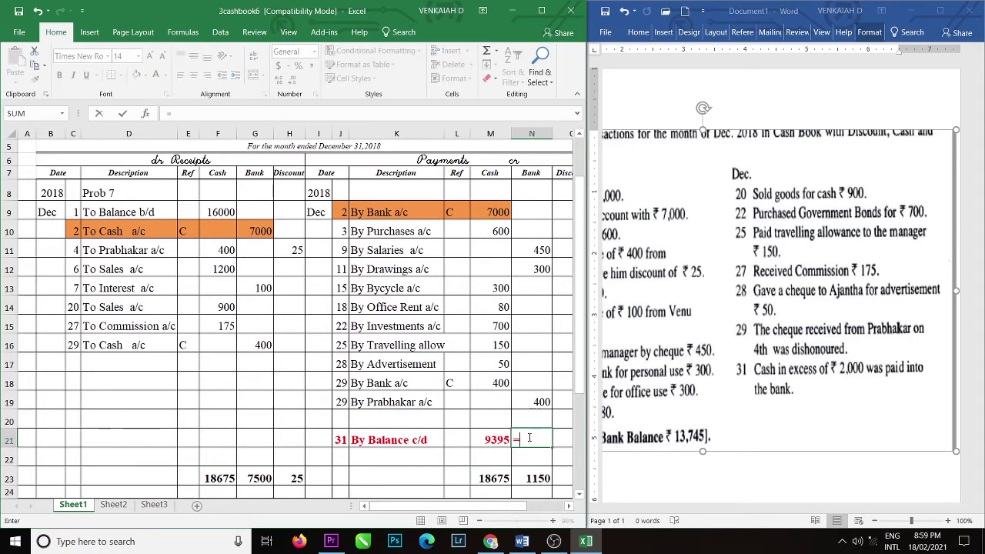
pyautogui.write('7500')
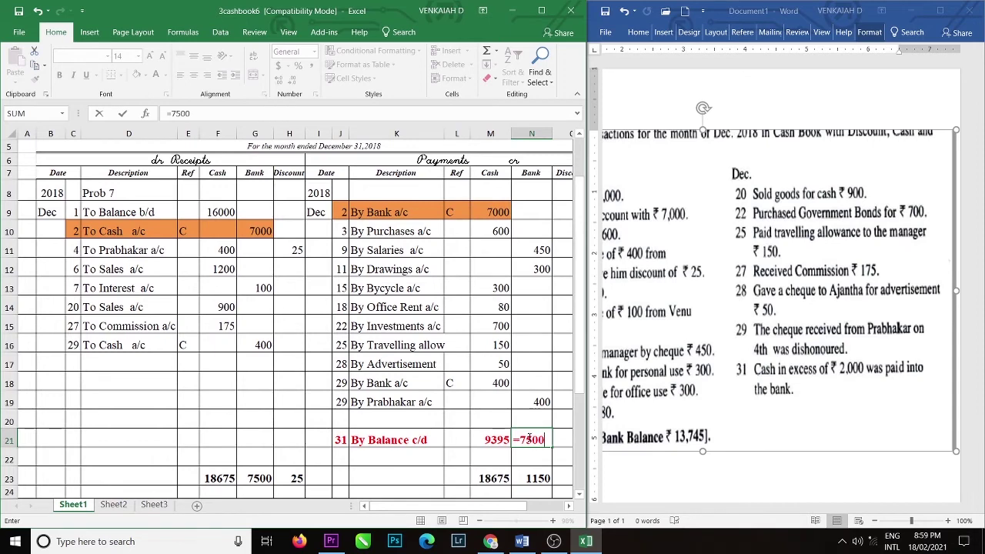
pyautogui.write('-1150')
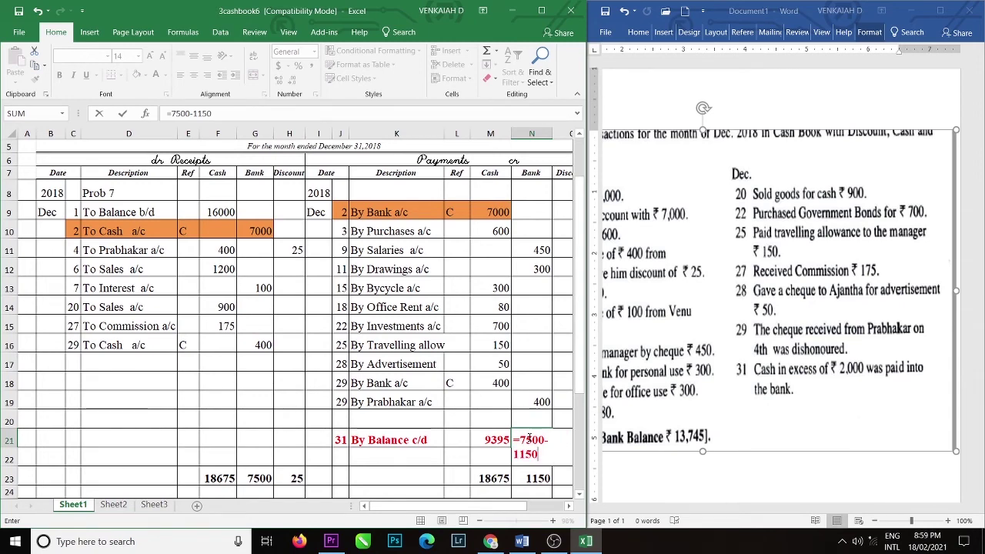
pyautogui.press('Return')
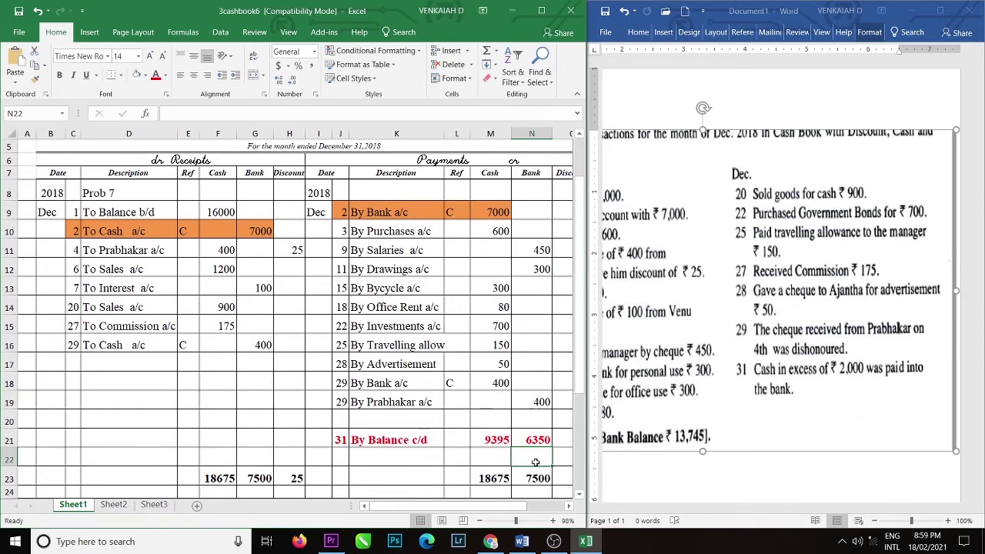
# Switch to the Word document and check problem 7's stated answer balances and its Dec 31 transaction
pyautogui.click(701, 514)
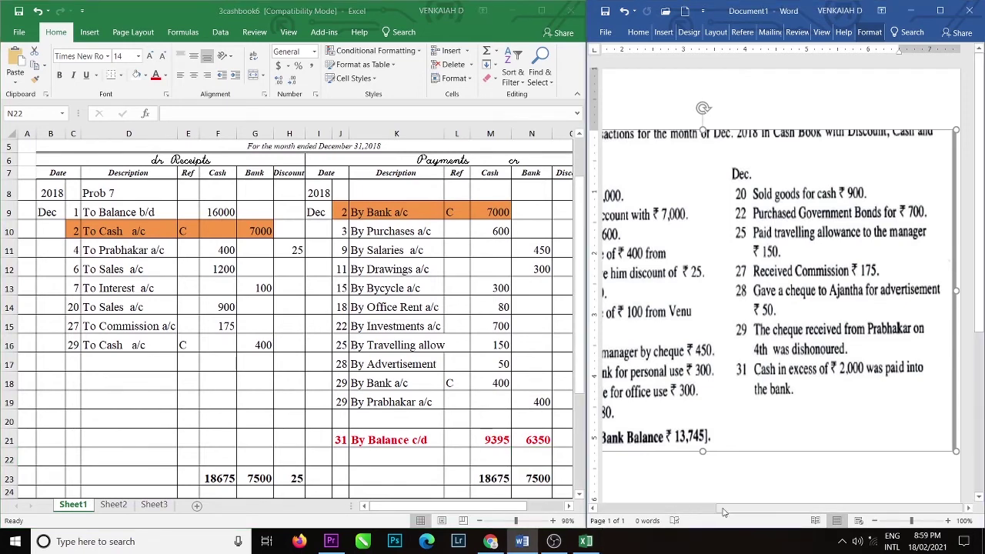
pyautogui.click(594, 511)
pyautogui.click(594, 510)
pyautogui.click(594, 510)
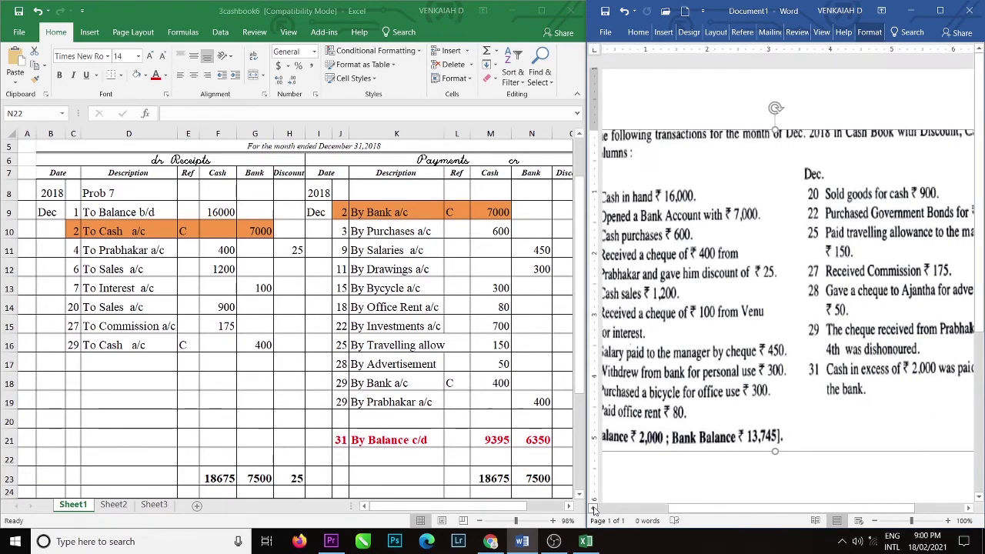
pyautogui.click(594, 510)
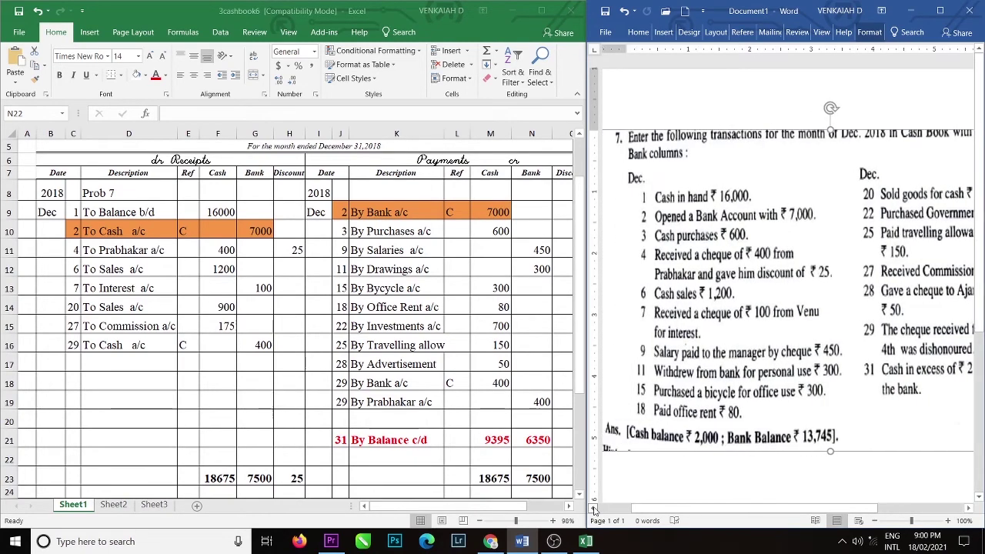
pyautogui.click(594, 510)
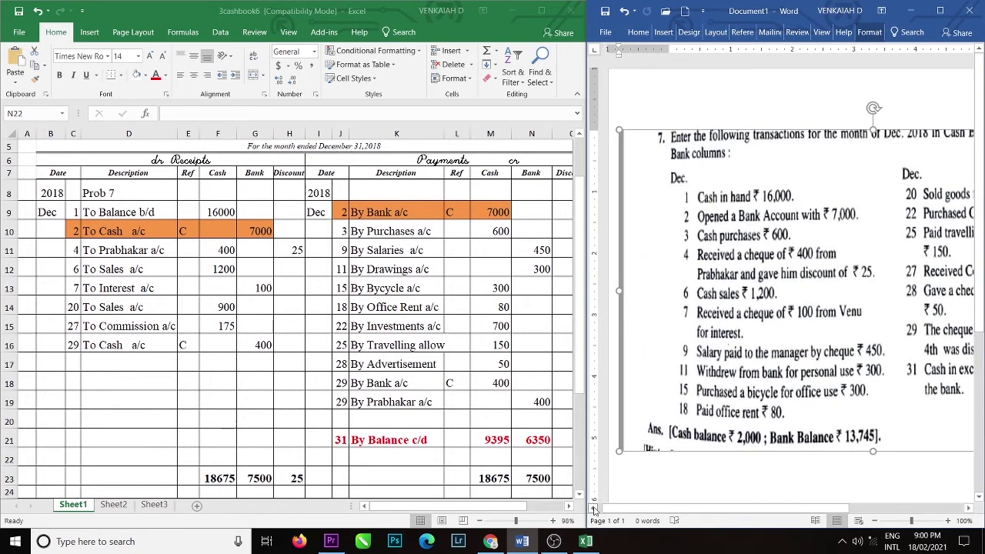
pyautogui.click(968, 510)
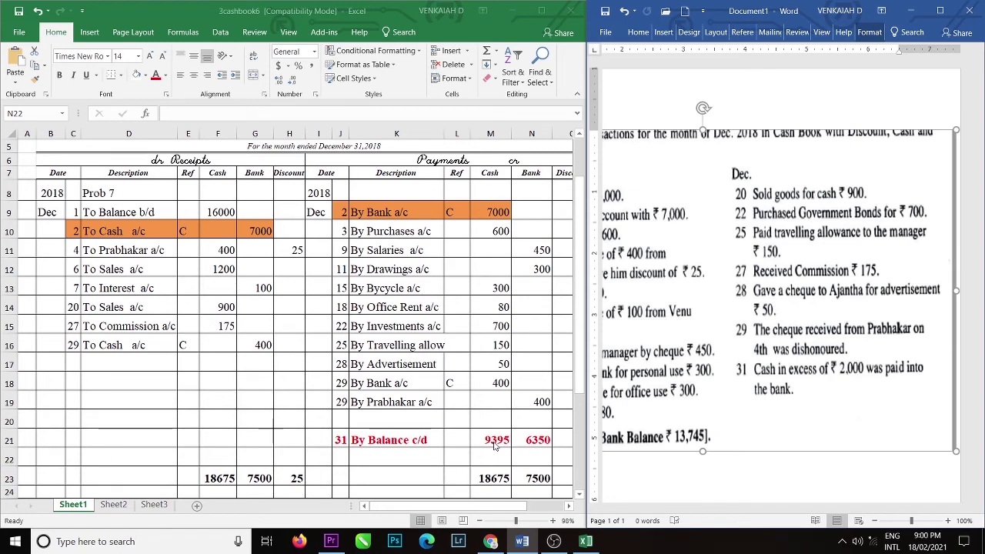
# Back in Excel, enter 7395 in Cash in row 20 of Payments and set the cash balance c/d in row 21 to 2000
pyautogui.hotkey('alt', 'Tab')
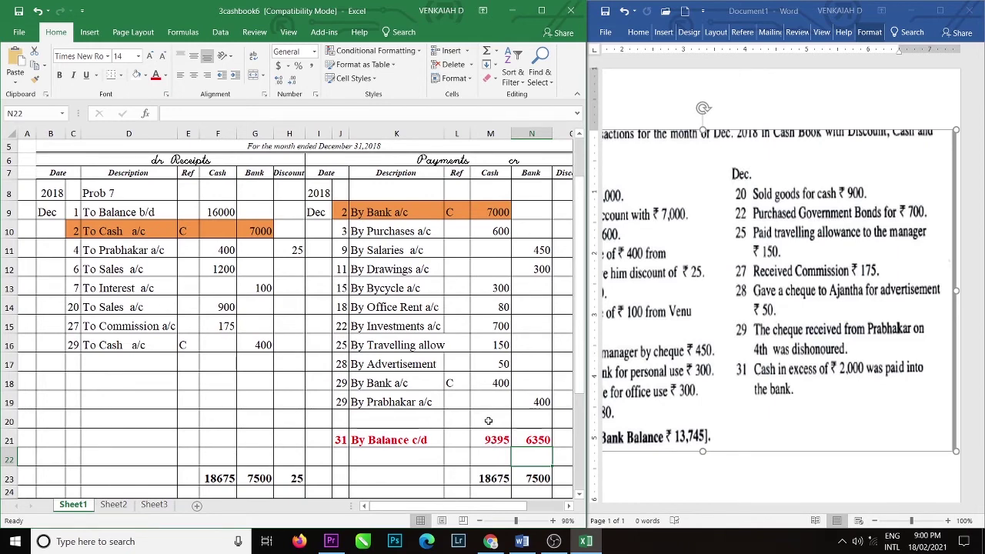
pyautogui.click(488, 421)
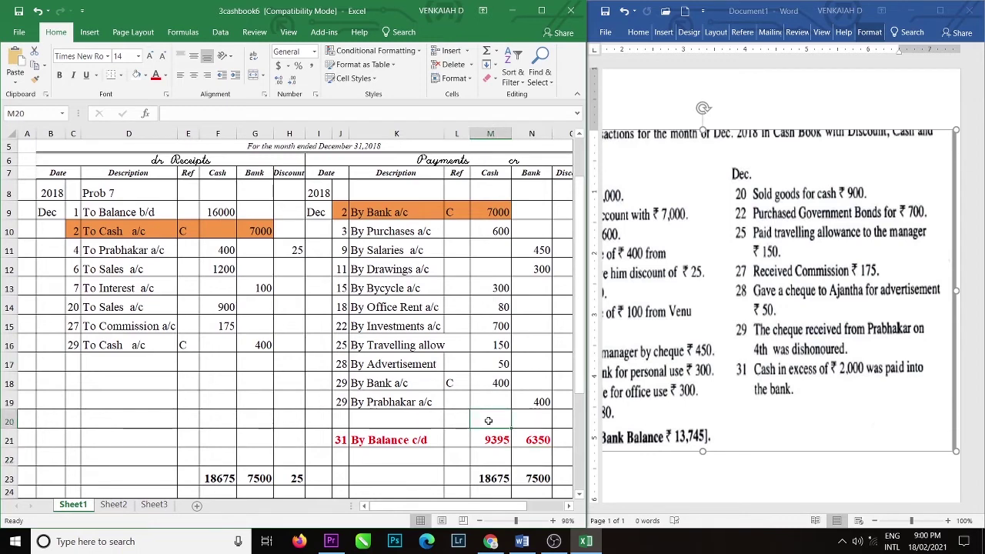
pyautogui.write('7')
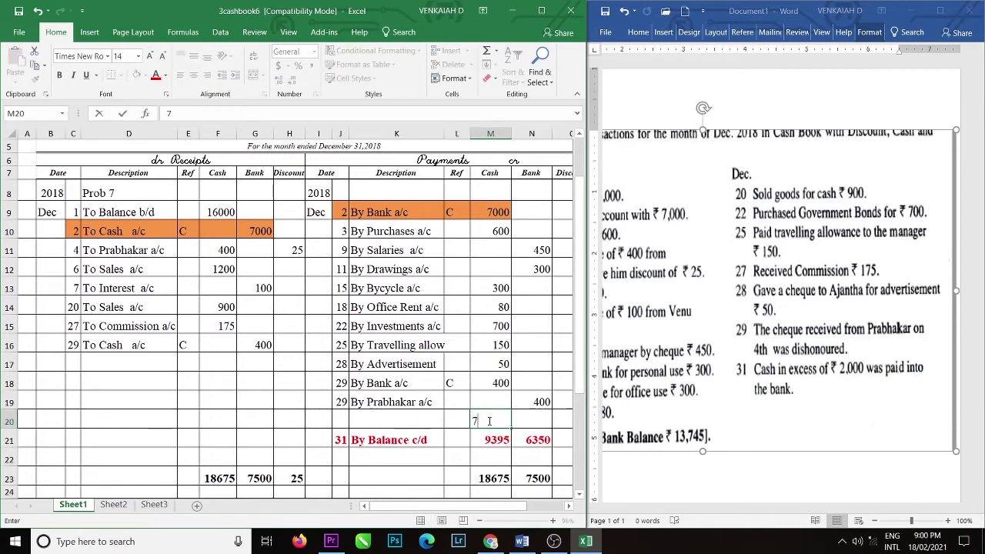
pyautogui.write('395')
pyautogui.click(490, 439)
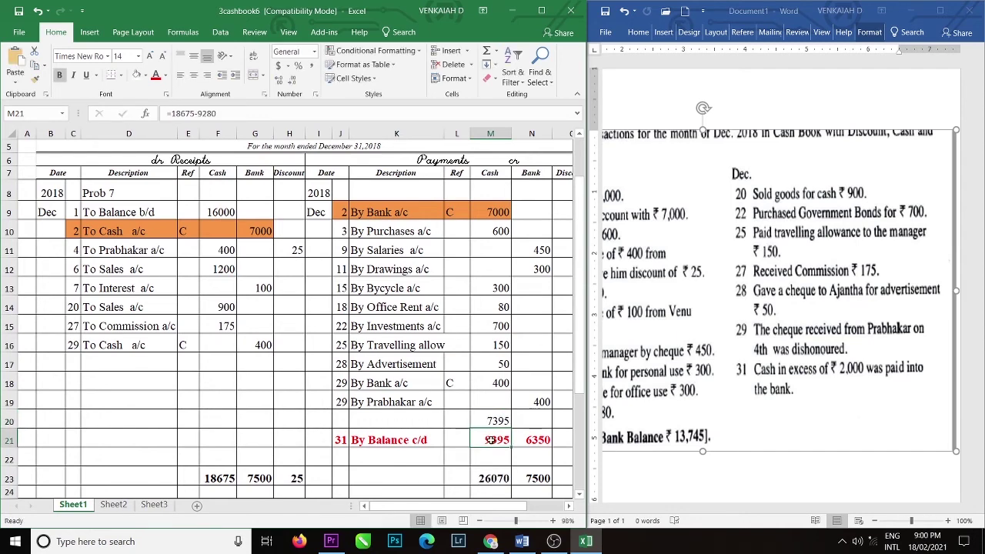
pyautogui.write('2000')
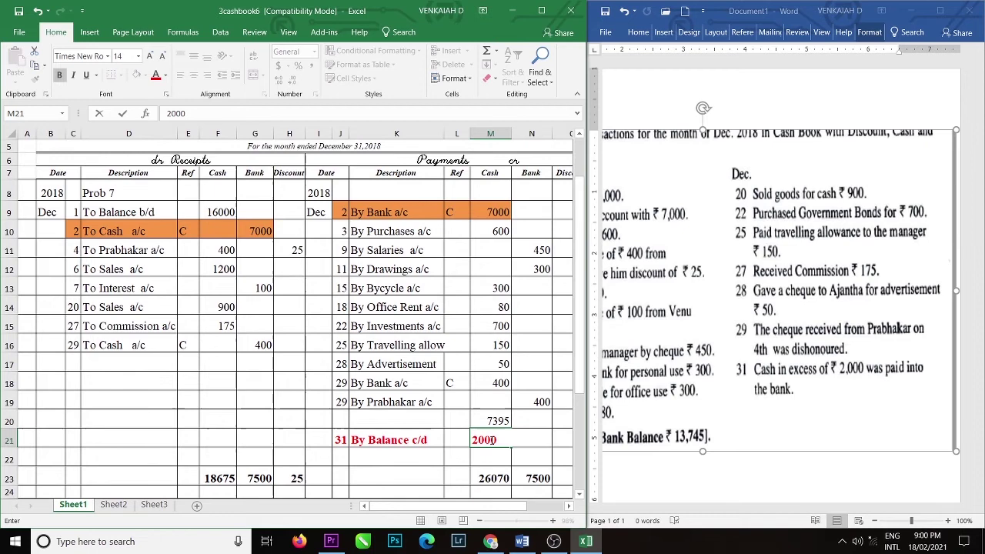
pyautogui.press('Return')
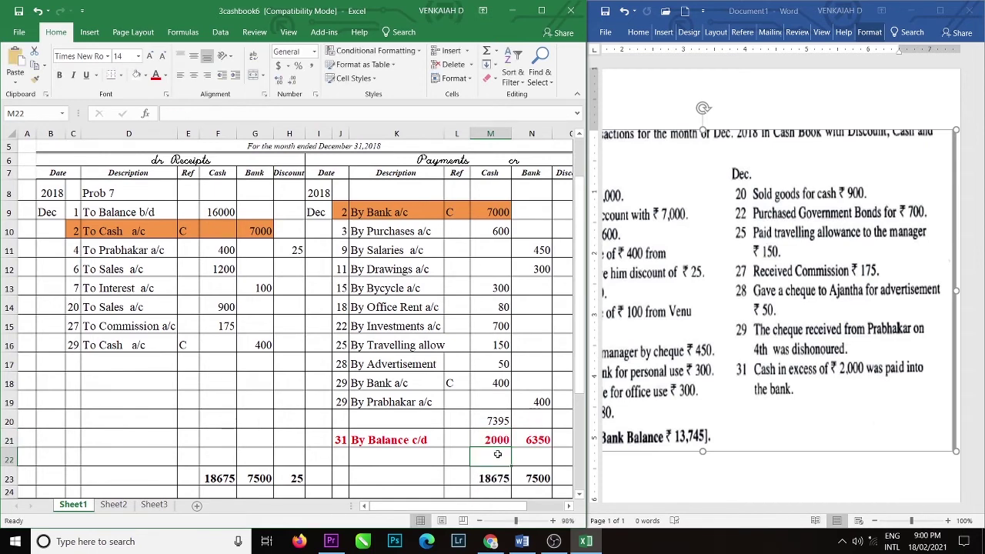
# Record the Dec 31 contra entry in row 17 of Receipts: date 31, To Cash a/c, Ref C, Bank 7395
pyautogui.click(256, 364)
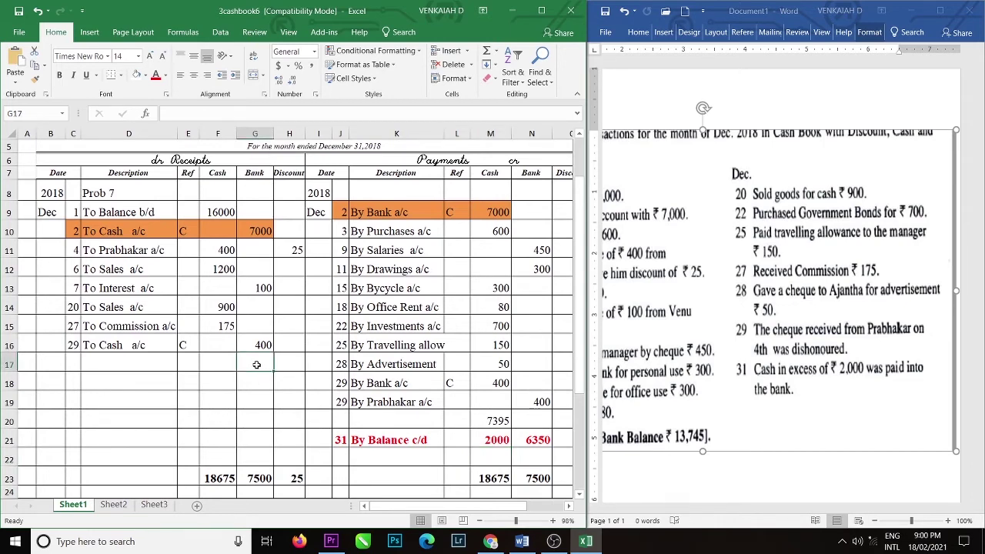
pyautogui.write('73')
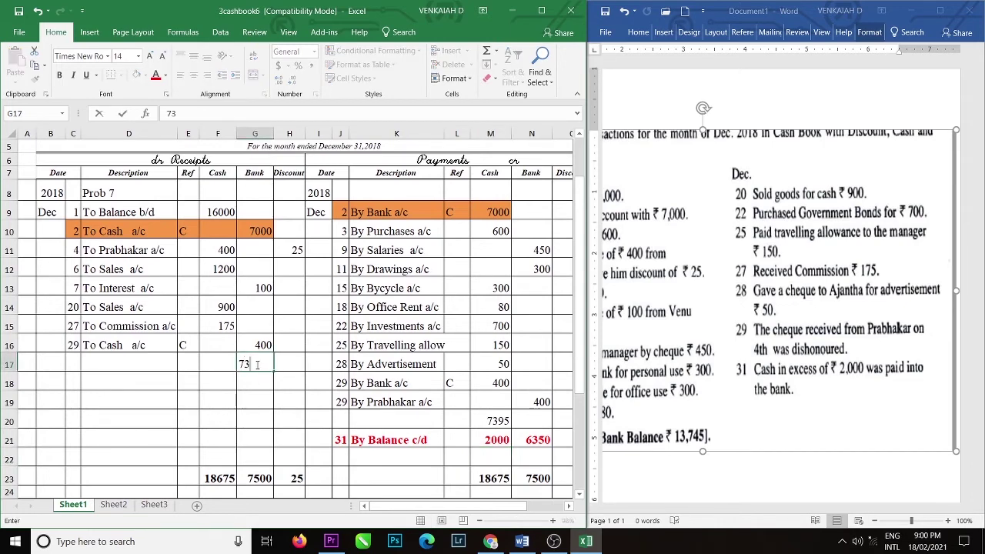
pyautogui.write('95')
pyautogui.click(247, 393)
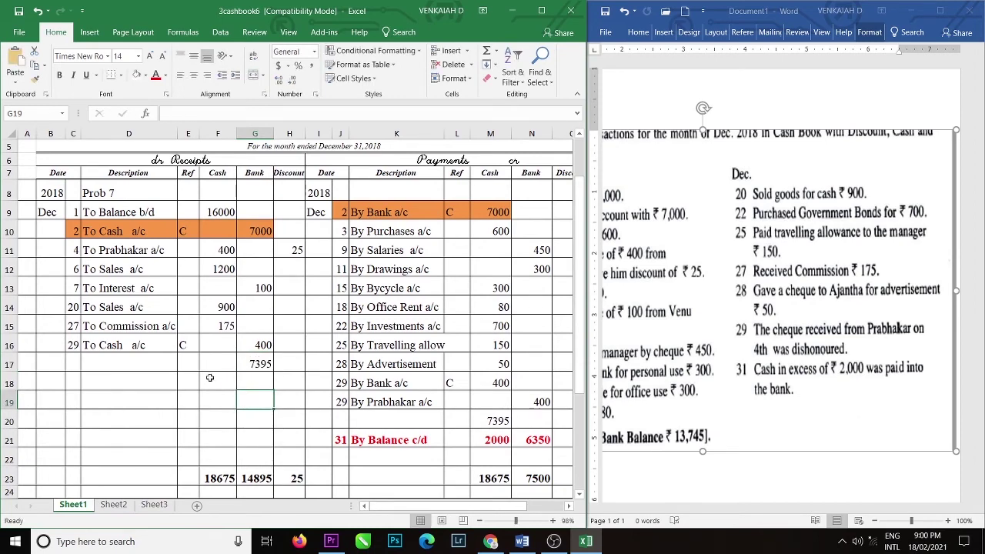
pyautogui.click(70, 361)
pyautogui.write('31')
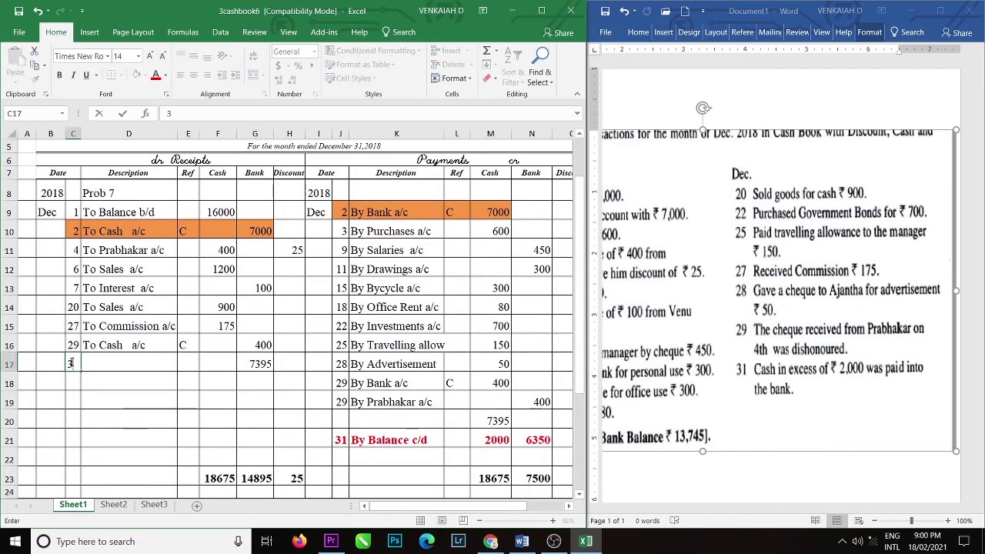
pyautogui.click(101, 360)
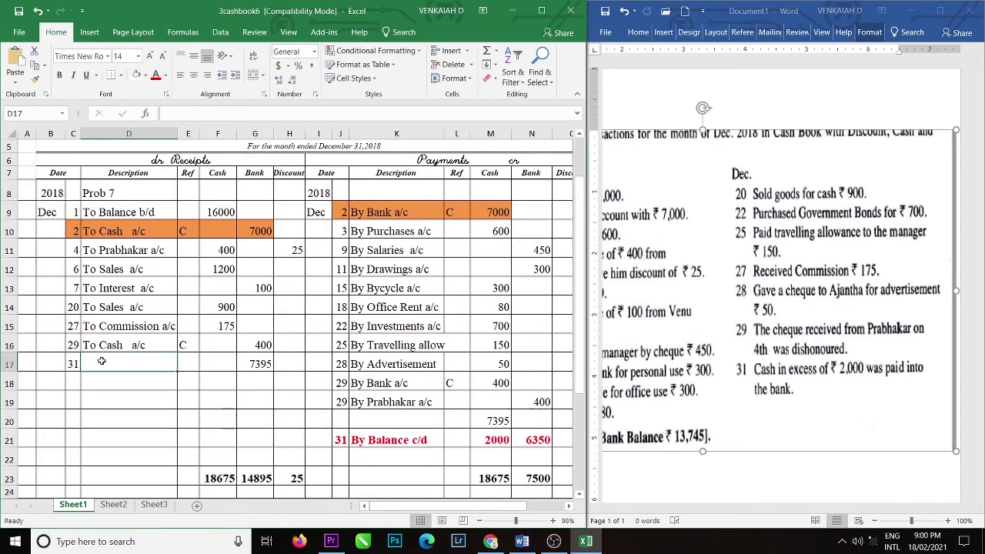
pyautogui.write('To ')
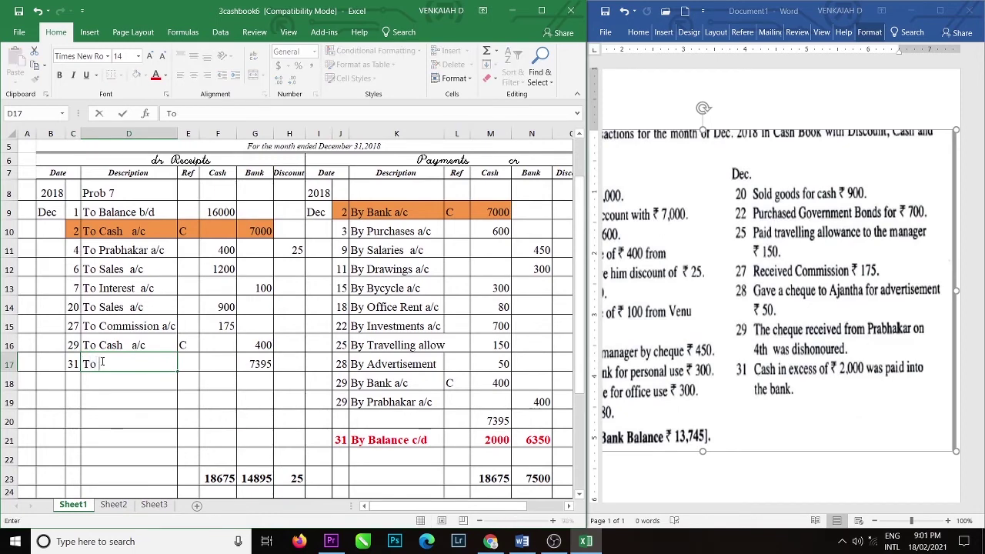
pyautogui.write('Cash  a/c')
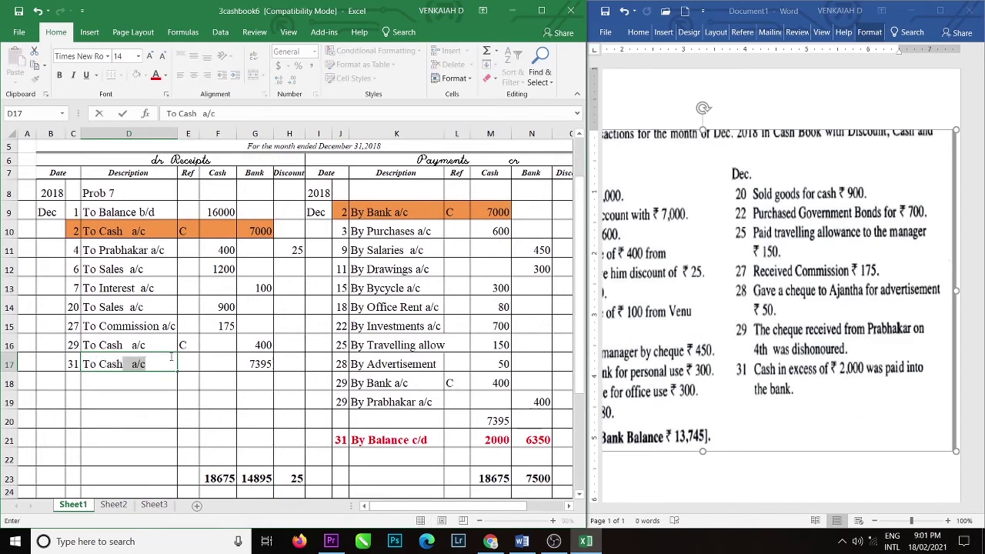
pyautogui.click(187, 364)
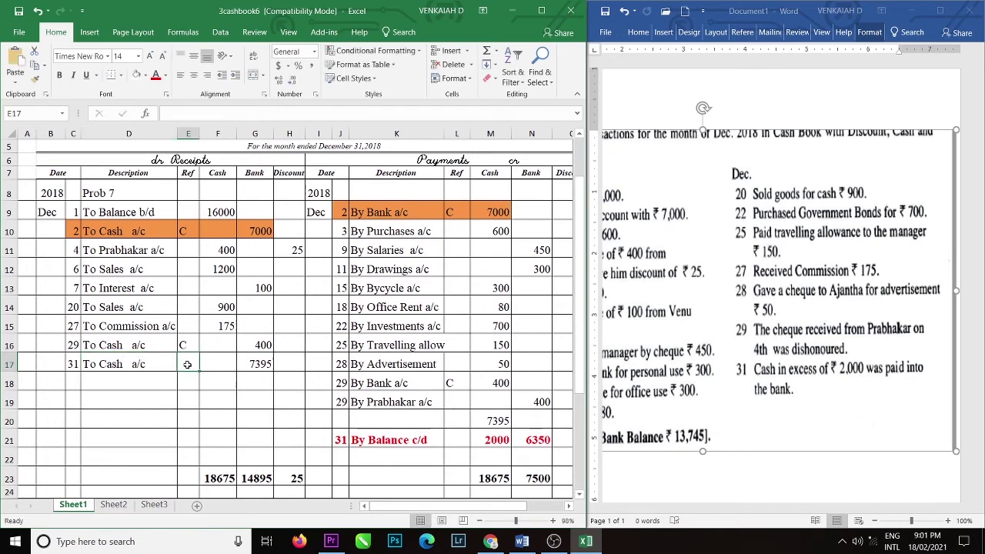
pyautogui.write('C')
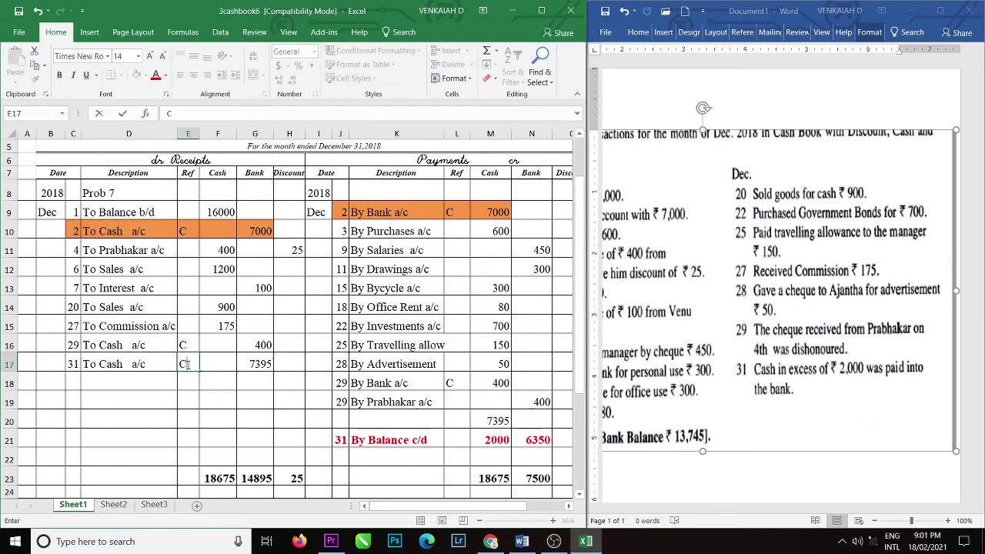
pyautogui.click(73, 339)
pyautogui.doubleClick(74, 339)
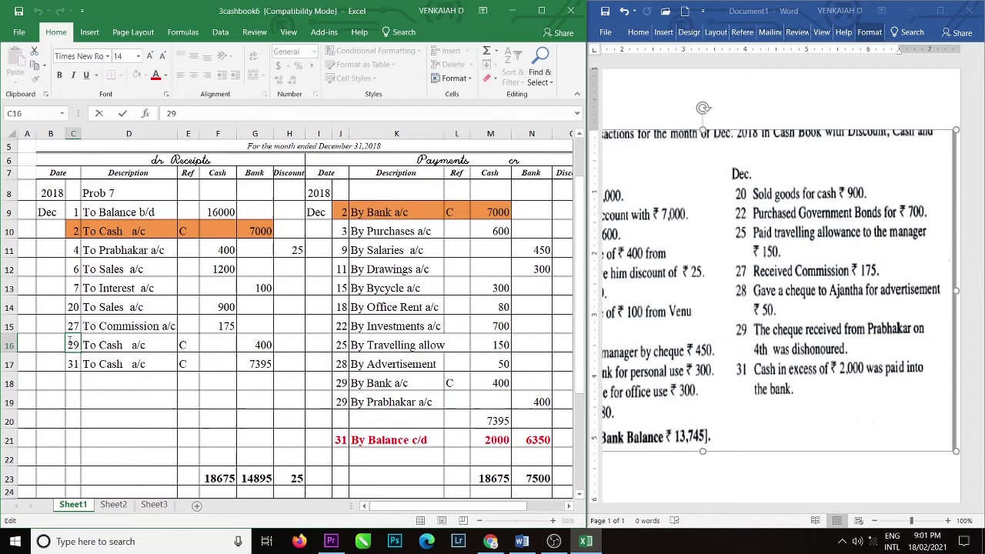
pyautogui.click(87, 345)
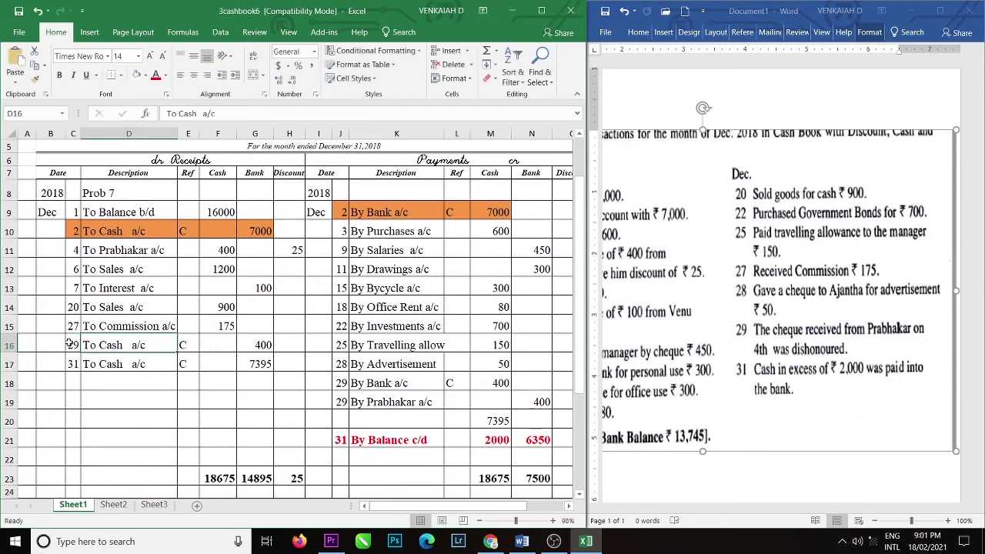
pyautogui.doubleClick(68, 345)
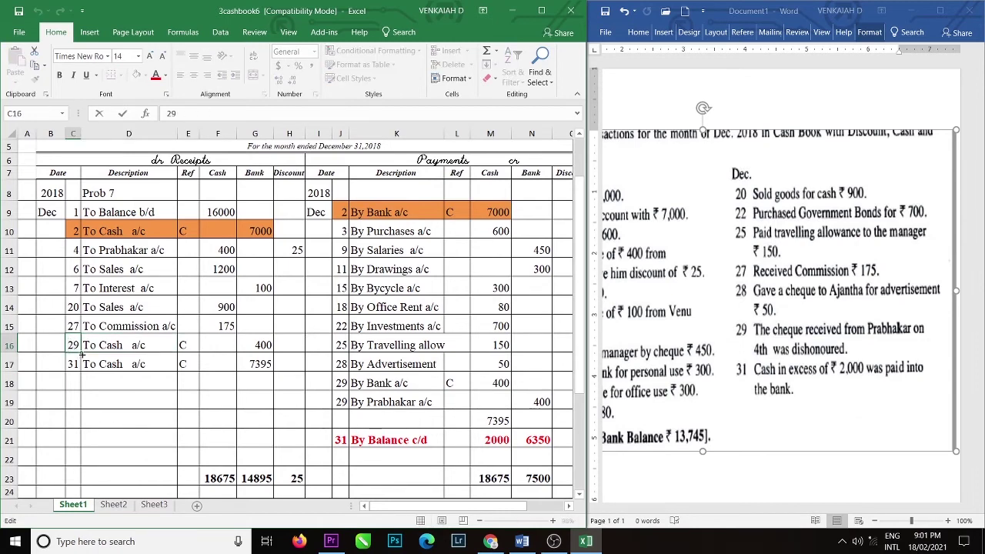
pyautogui.moveTo(80, 352); pyautogui.dragTo(263, 375)
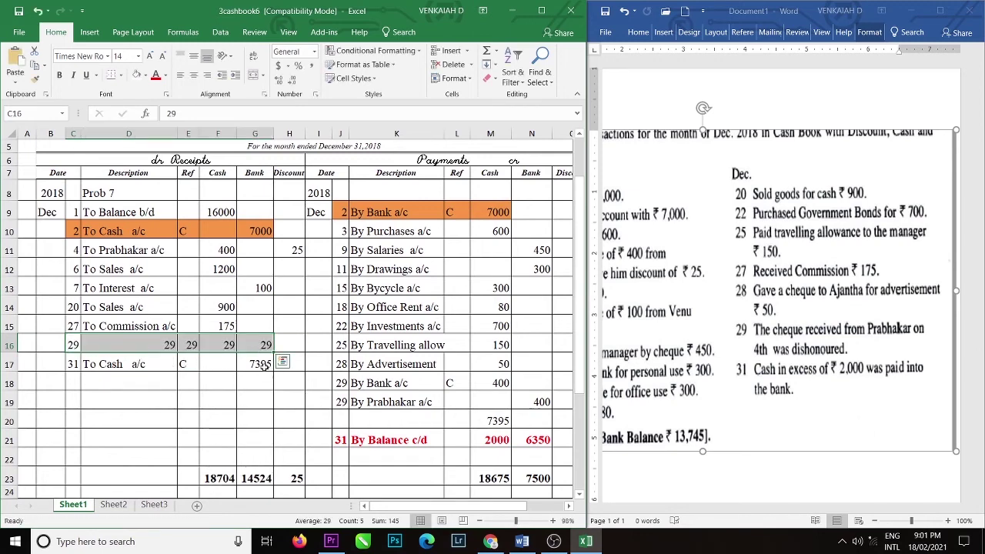
pyautogui.hotkey('ctrl', 'z')
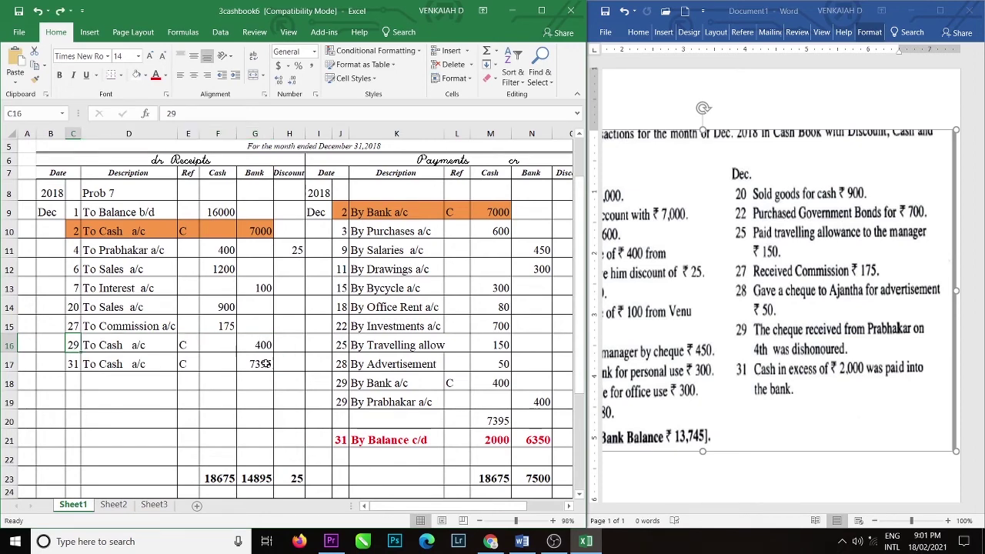
# Fill the two To Cash a/c contra entries dated 29 and 31 in Receipts with the orange theme colour
pyautogui.moveTo(73, 343); pyautogui.dragTo(256, 366)
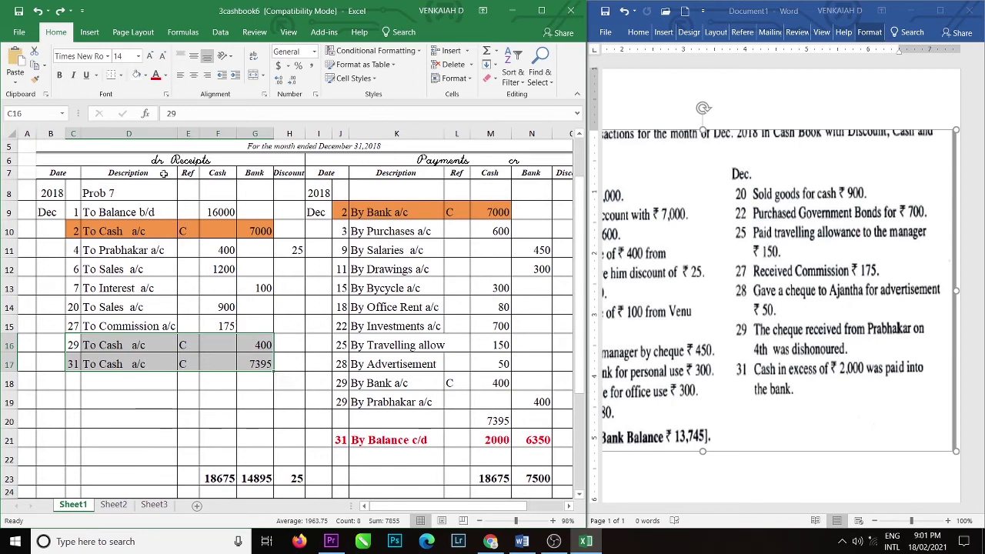
pyautogui.click(147, 78)
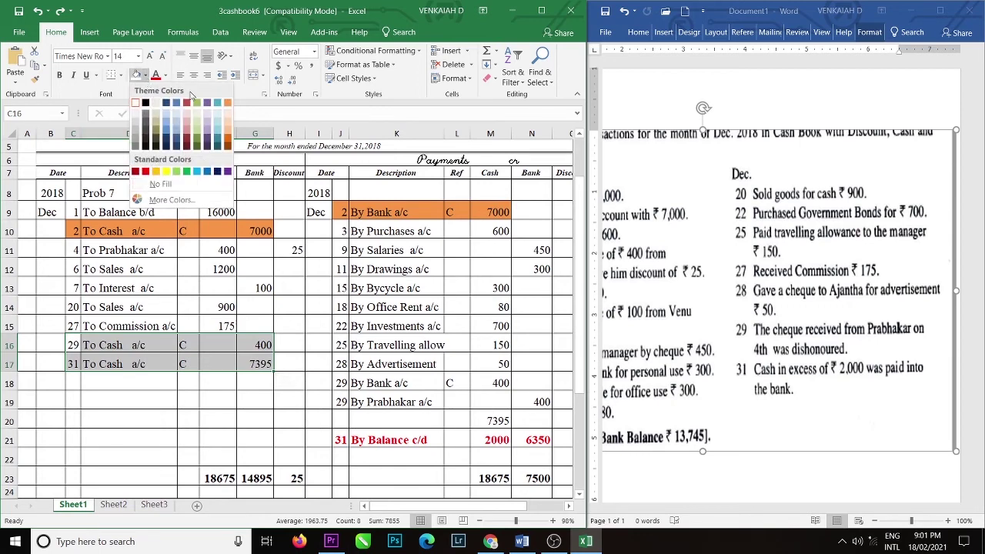
pyautogui.click(227, 107)
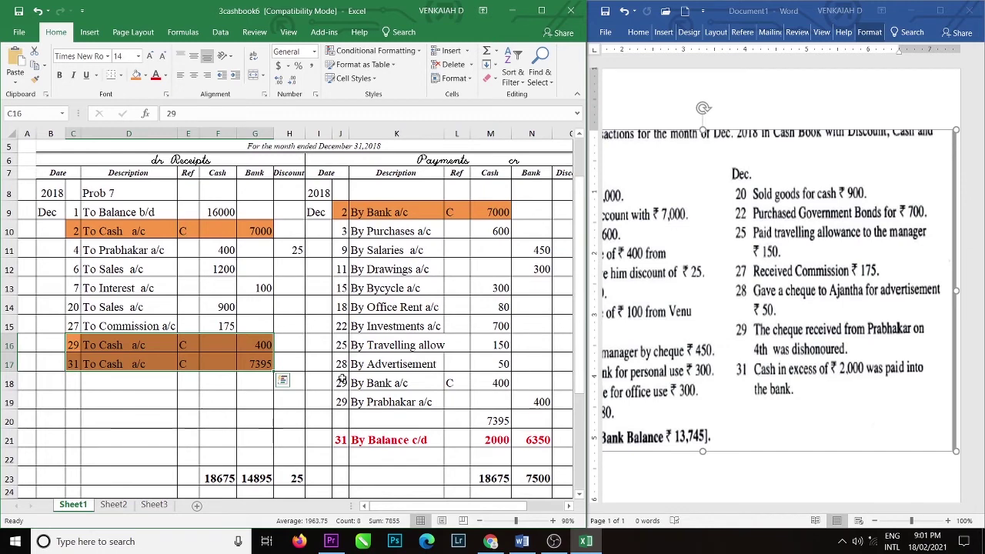
# Complete the contra entry in row 20 of Payments with date 31, By Bank a/c and Ref C
pyautogui.click(343, 420)
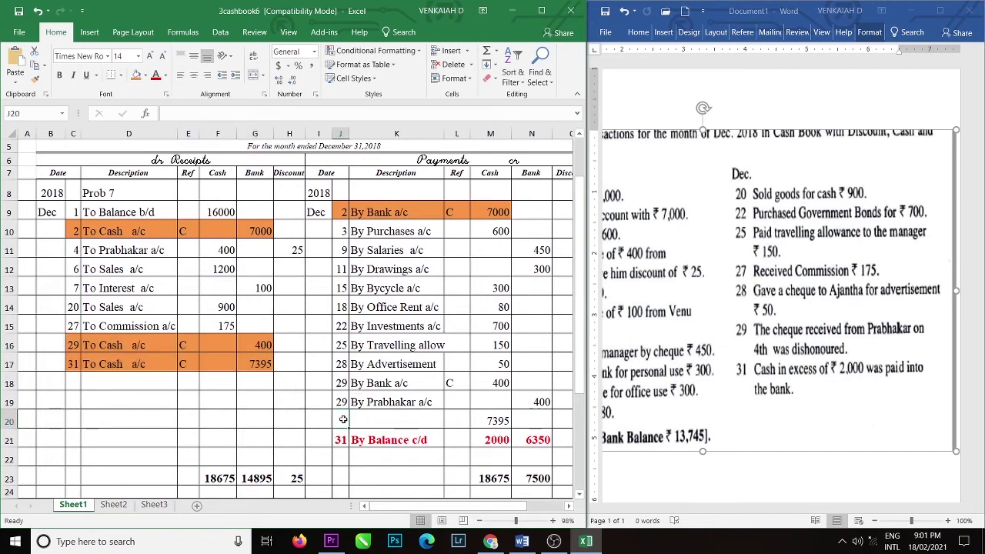
pyautogui.write('31')
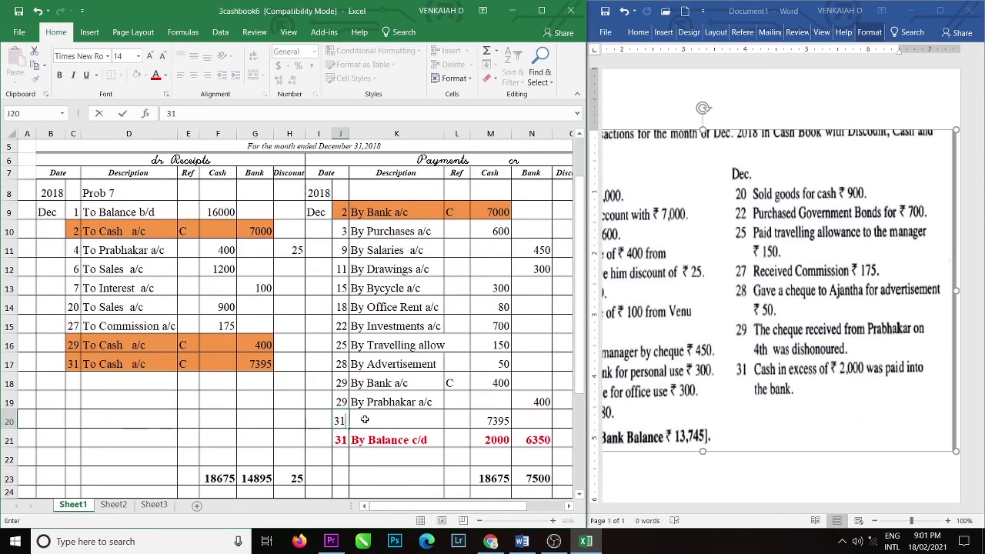
pyautogui.click(365, 419)
pyautogui.write('B')
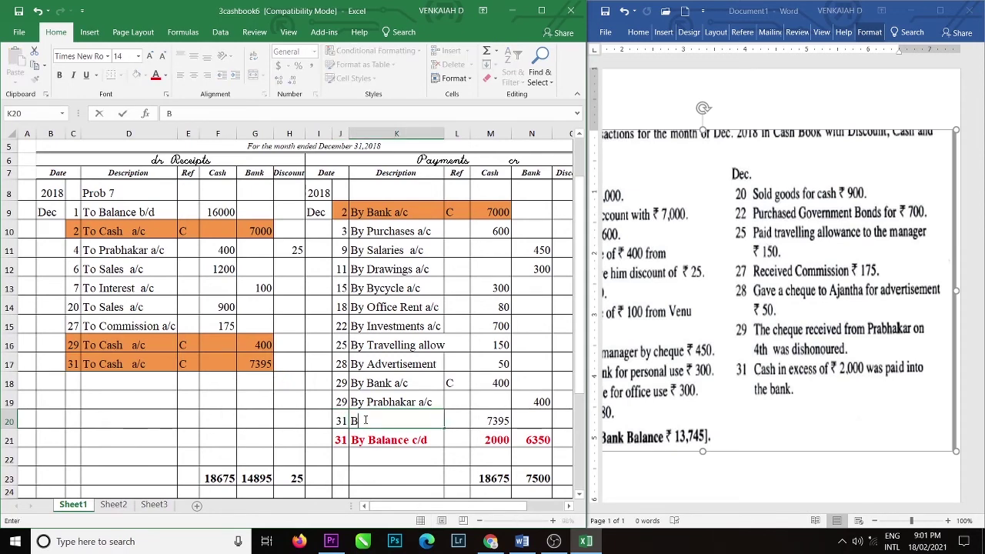
pyautogui.write('y Bank')
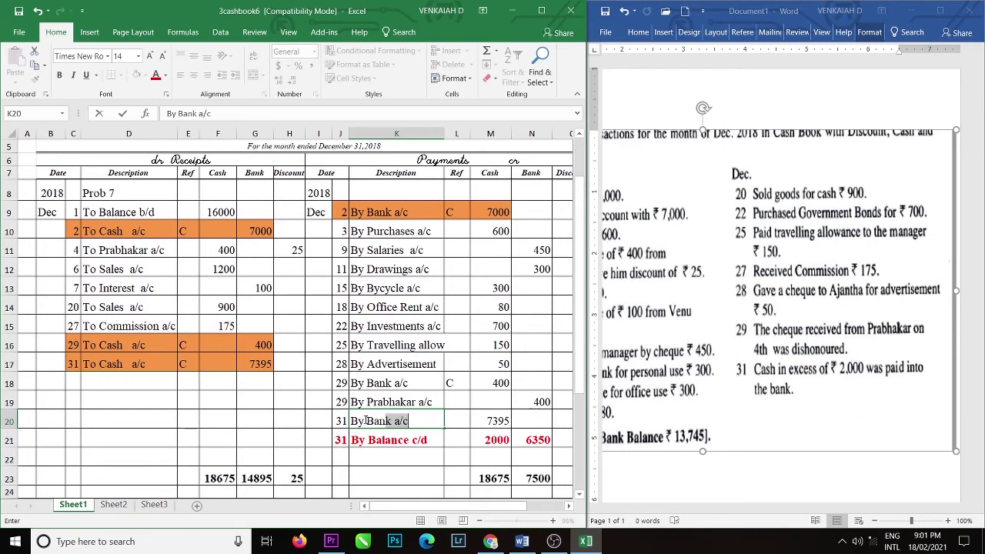
pyautogui.click(461, 424)
pyautogui.write('C')
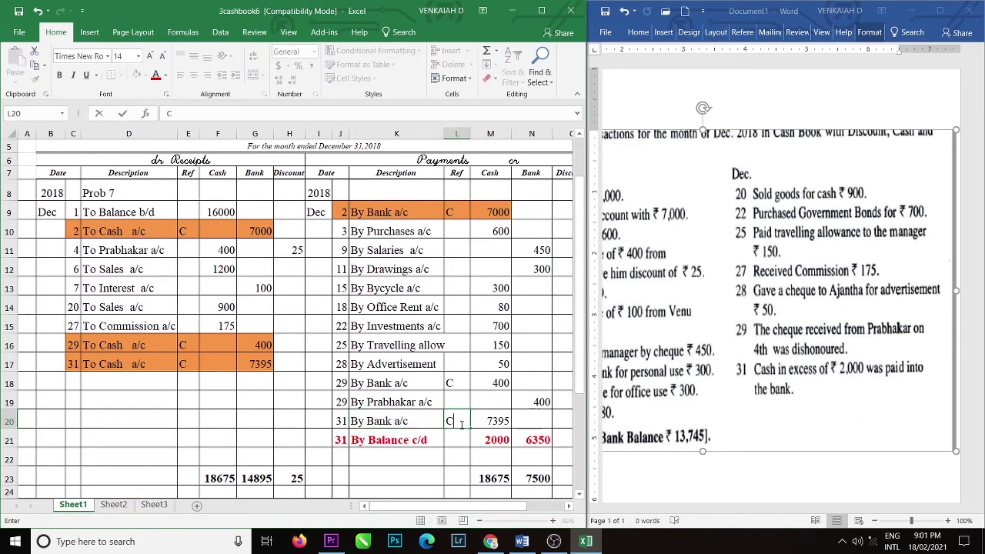
# Fill the By Bank a/c contra entries dated 31 and 29 in Payments with the same orange, from date through Cash
pyautogui.moveTo(338, 419); pyautogui.dragTo(500, 417)
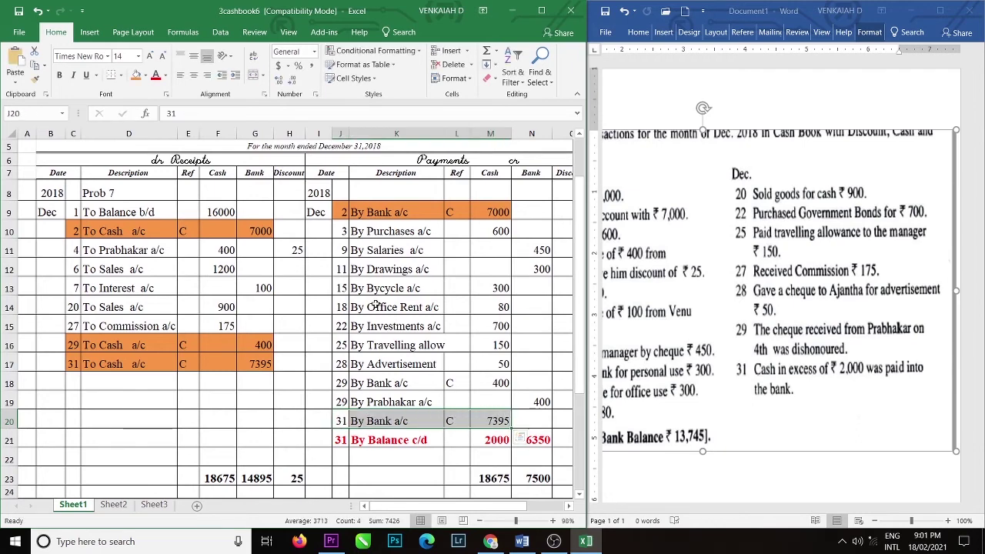
pyautogui.click(135, 75)
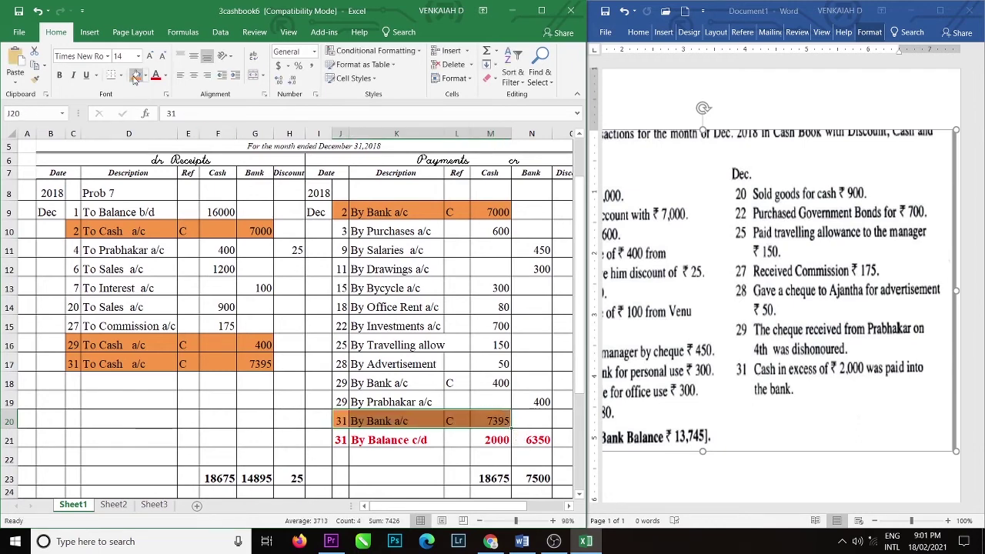
pyautogui.moveTo(339, 382); pyautogui.dragTo(461, 384)
pyautogui.click(493, 387)
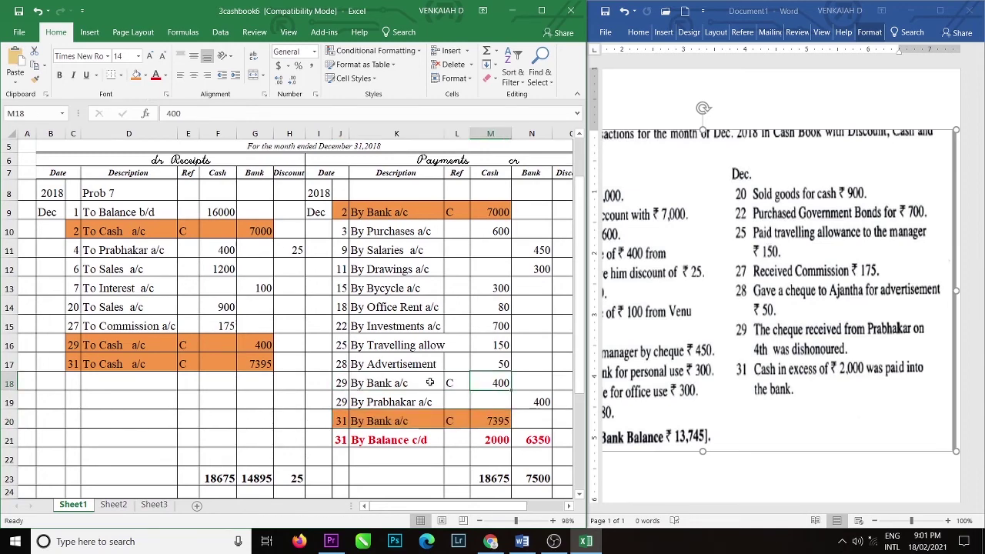
pyautogui.click(340, 382)
pyautogui.moveTo(340, 383); pyautogui.dragTo(493, 384)
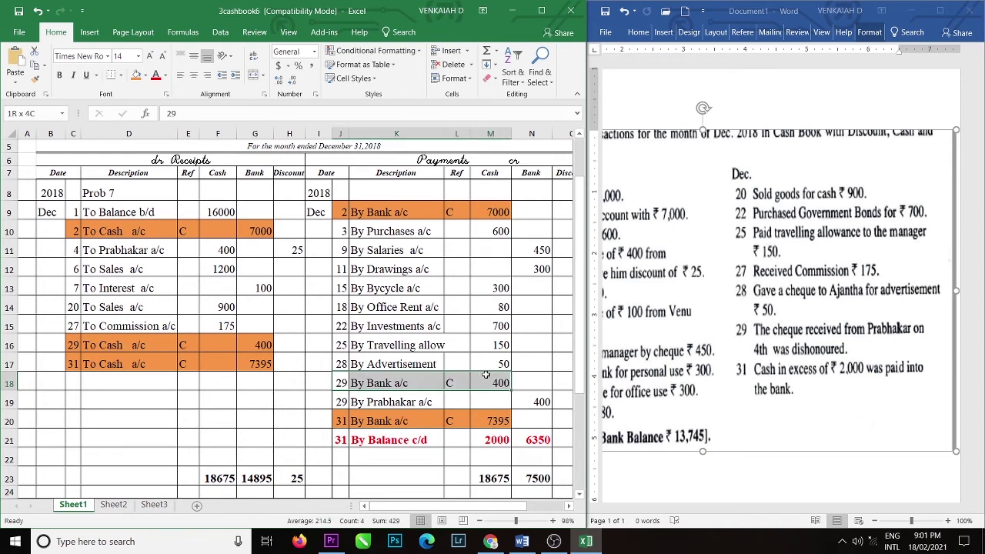
pyautogui.click(136, 75)
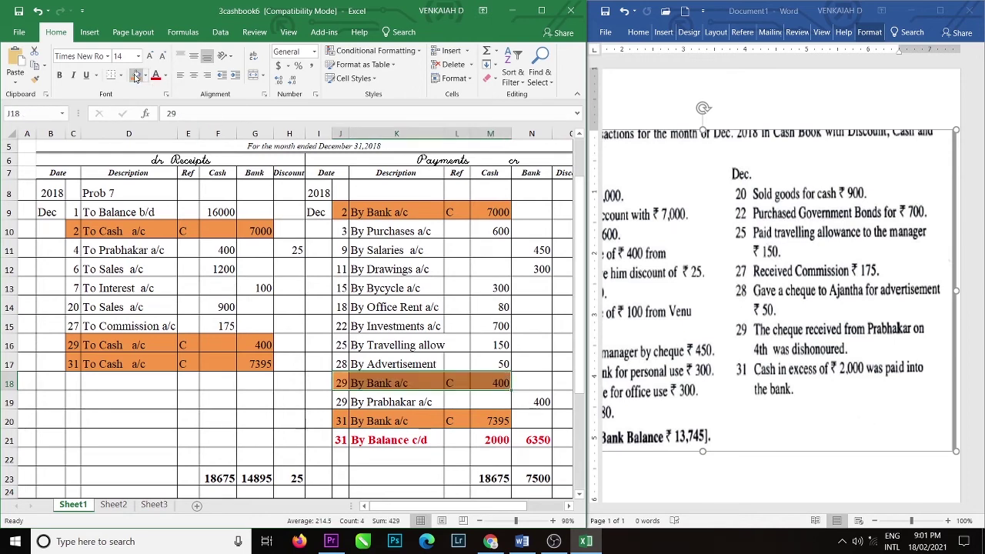
pyautogui.click(193, 419)
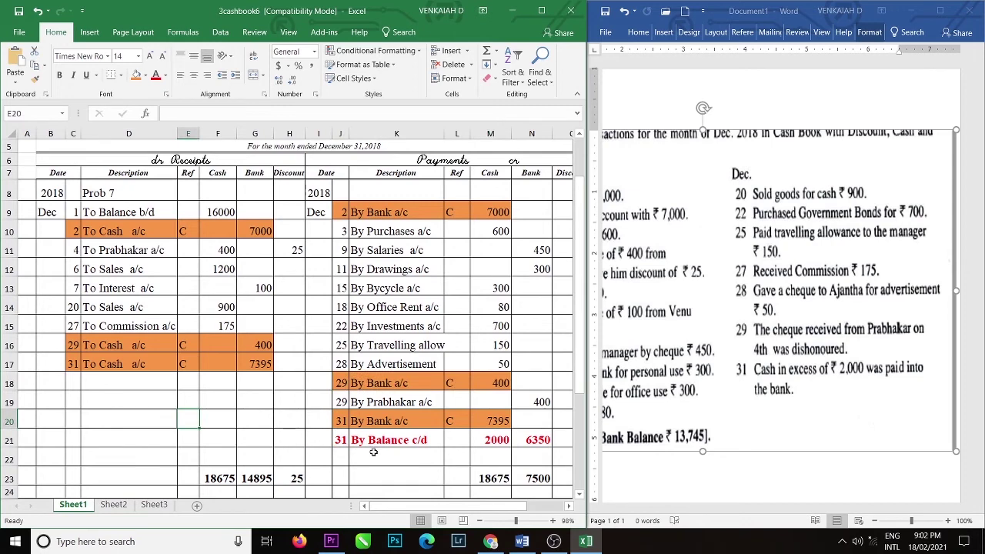
# Change the bank balance c/d formula in row 21 of Payments to =14895-1150
pyautogui.click(532, 439)
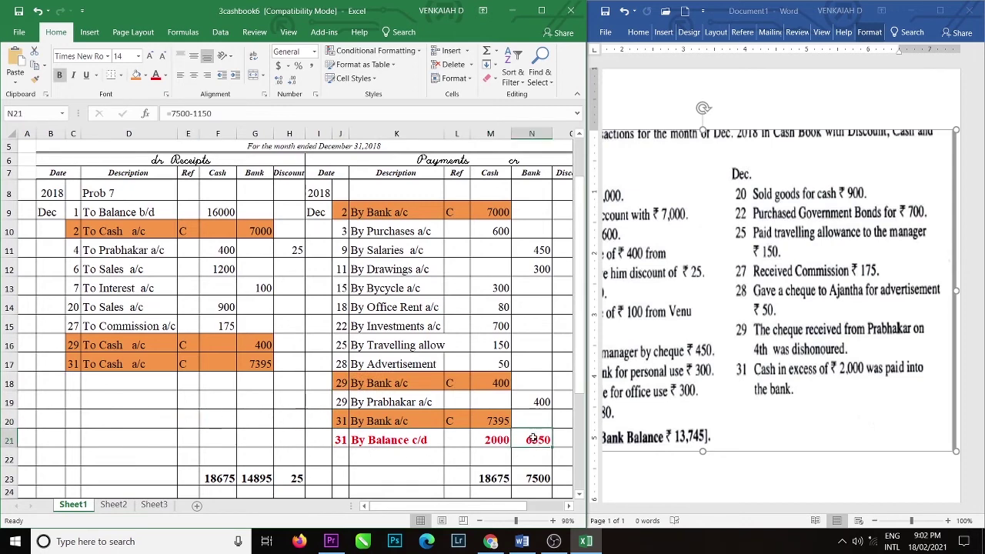
pyautogui.doubleClick(533, 438)
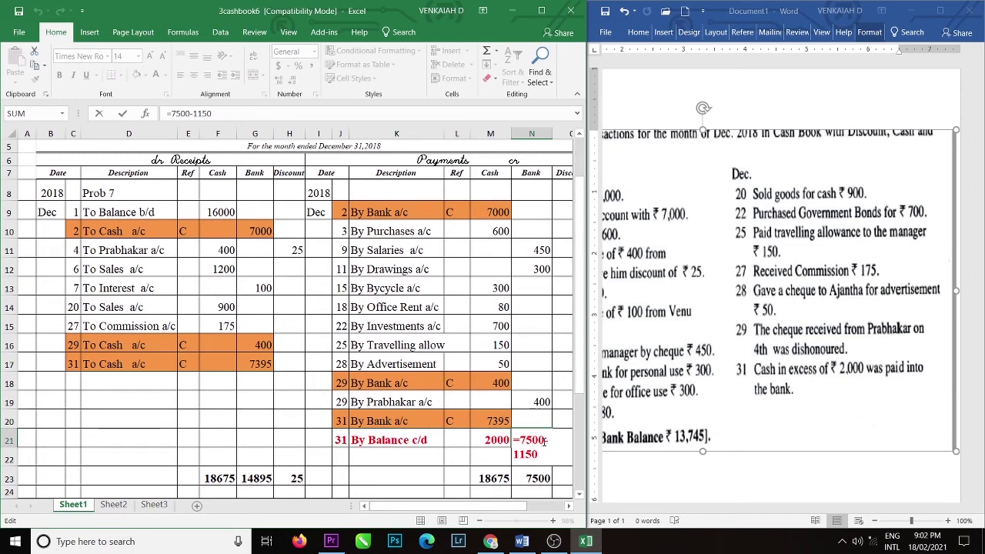
pyautogui.press('BackSpace')
pyautogui.press('BackSpace')
pyautogui.press('BackSpace')
pyautogui.press('BackSpace')
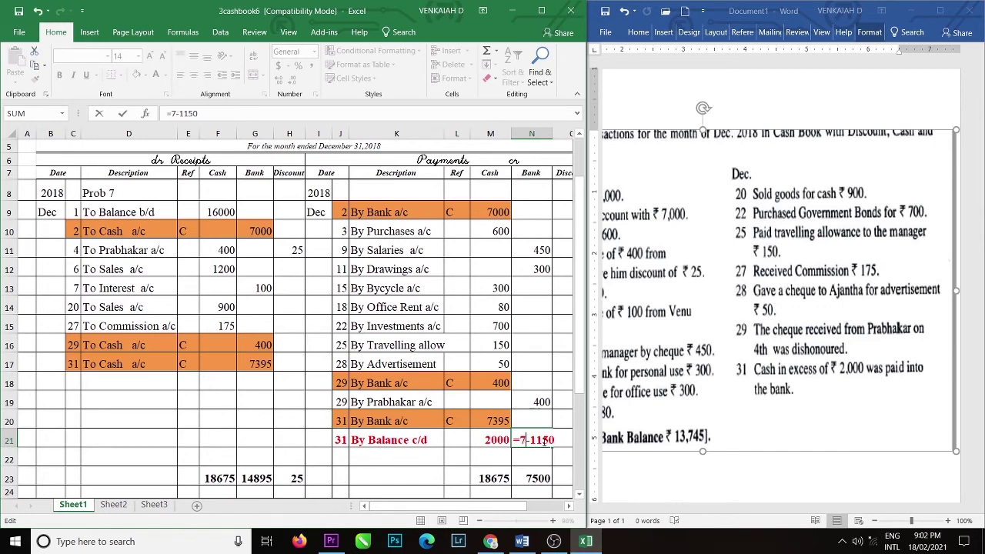
pyautogui.write('1489')
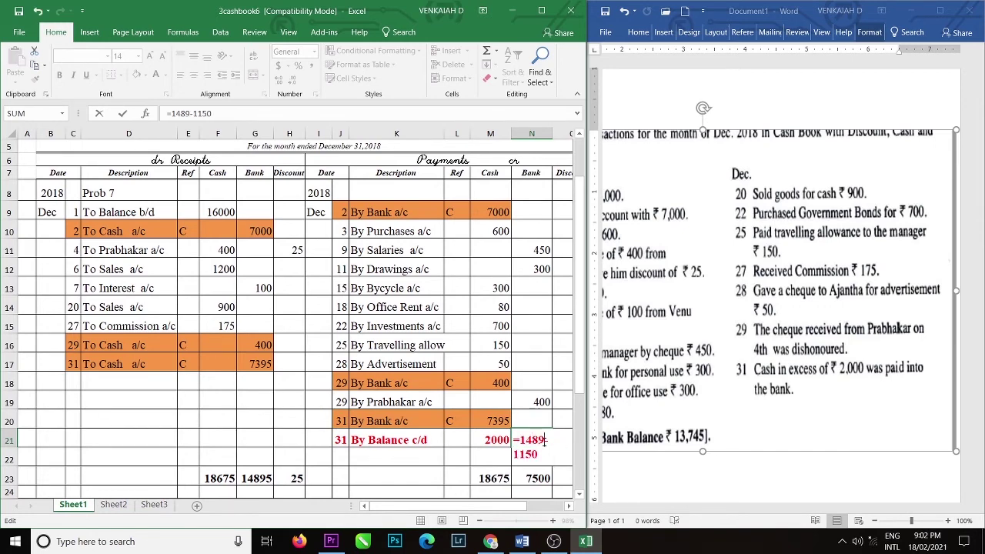
pyautogui.write('5')
pyautogui.press('Return')
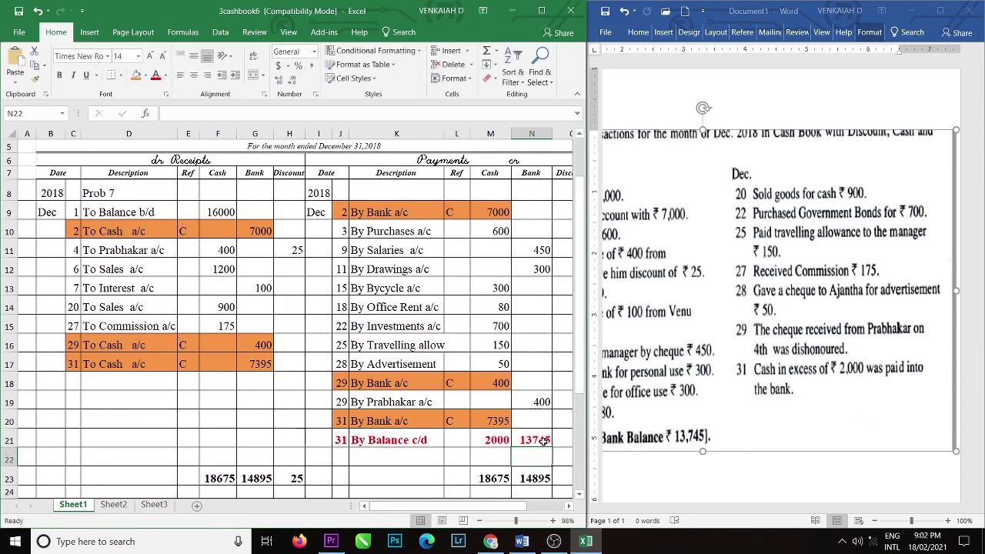
pyautogui.click(479, 453)
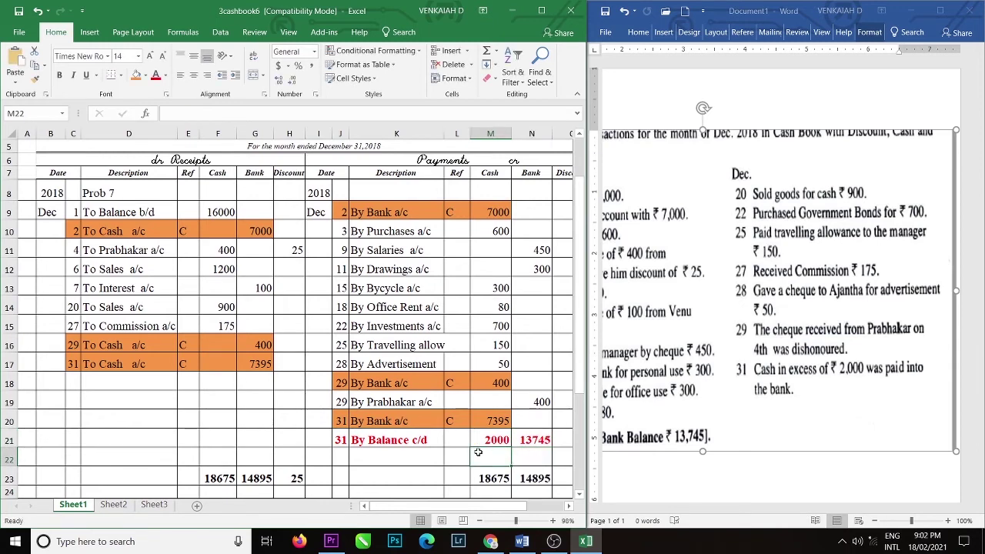
pyautogui.click(383, 454)
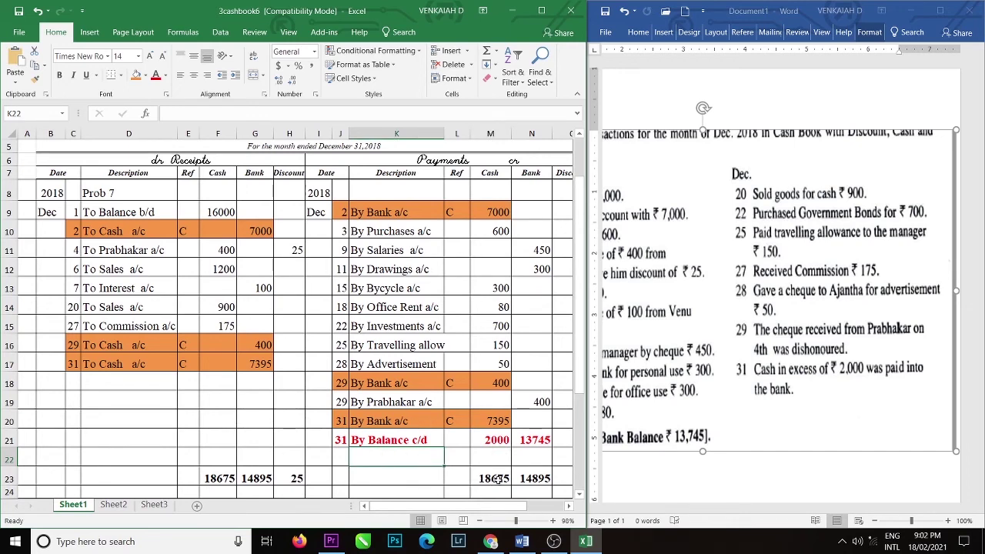
pyautogui.click(555, 543)
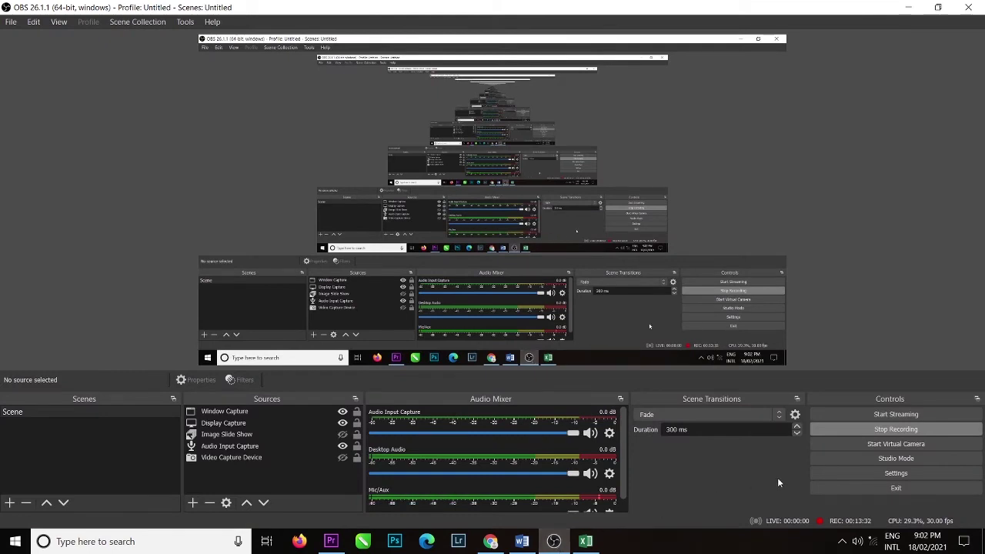
pyautogui.moveTo(551, 543)
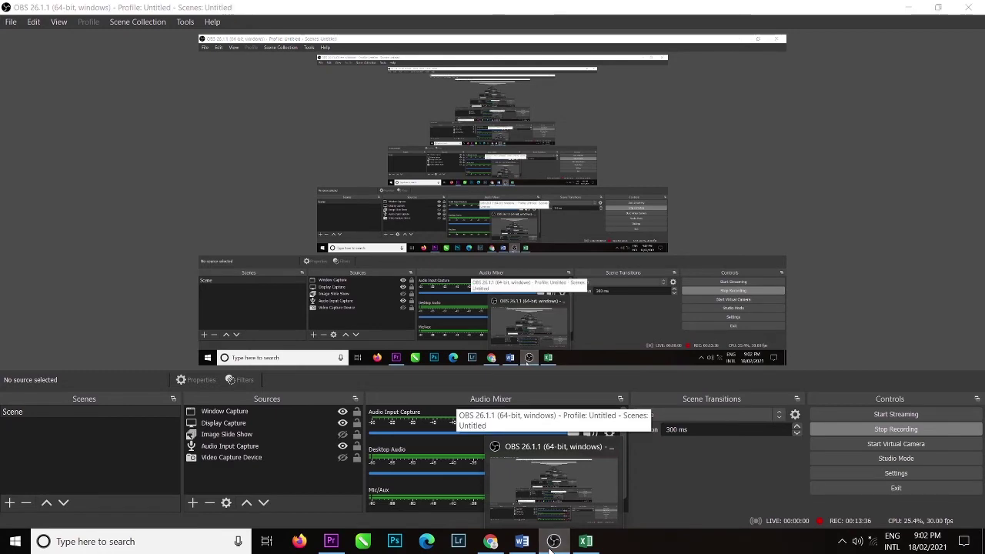
pyautogui.click(549, 548)
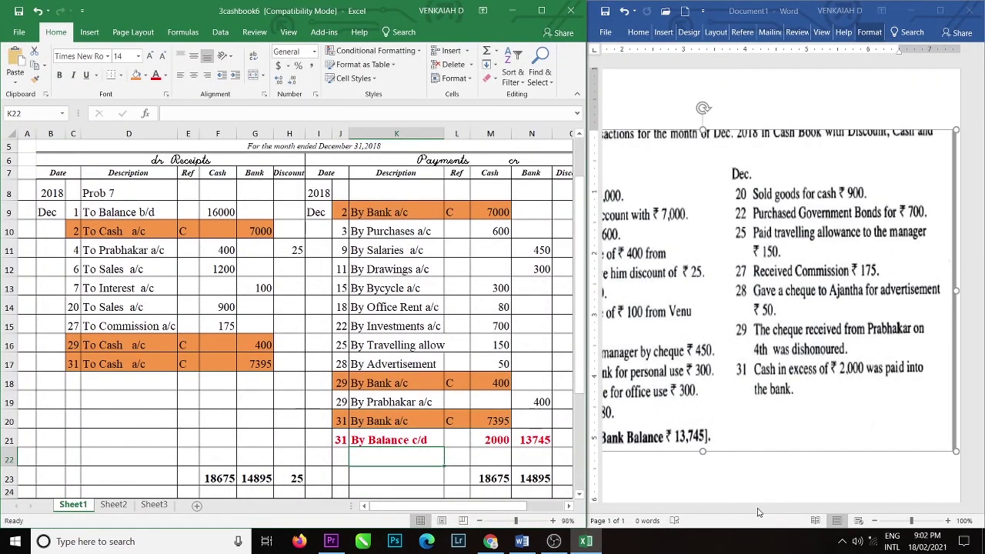
# Compare the problem text's first half with the cash book, examining the cheque received on the 4th and its dishonour entry with discount
pyautogui.click(750, 517)
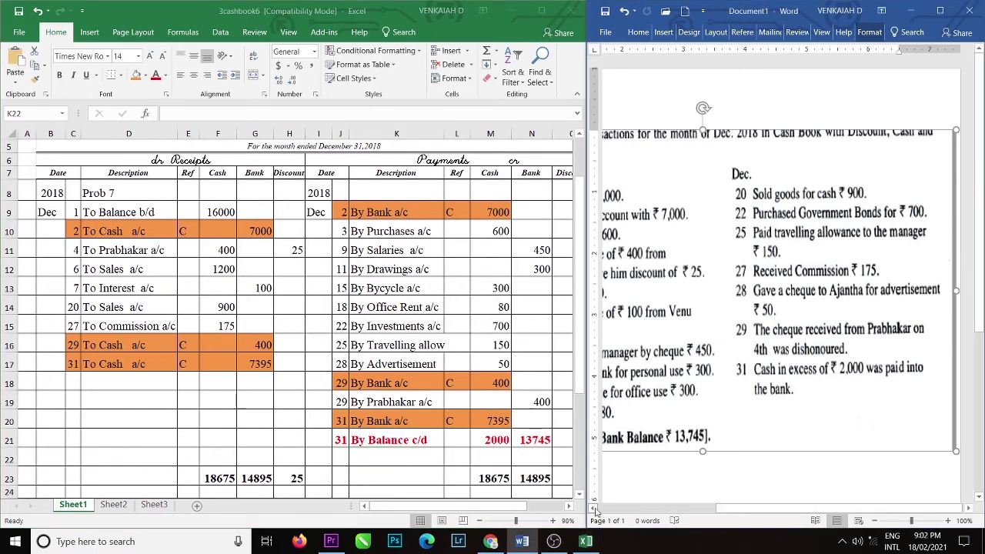
pyautogui.click(592, 510)
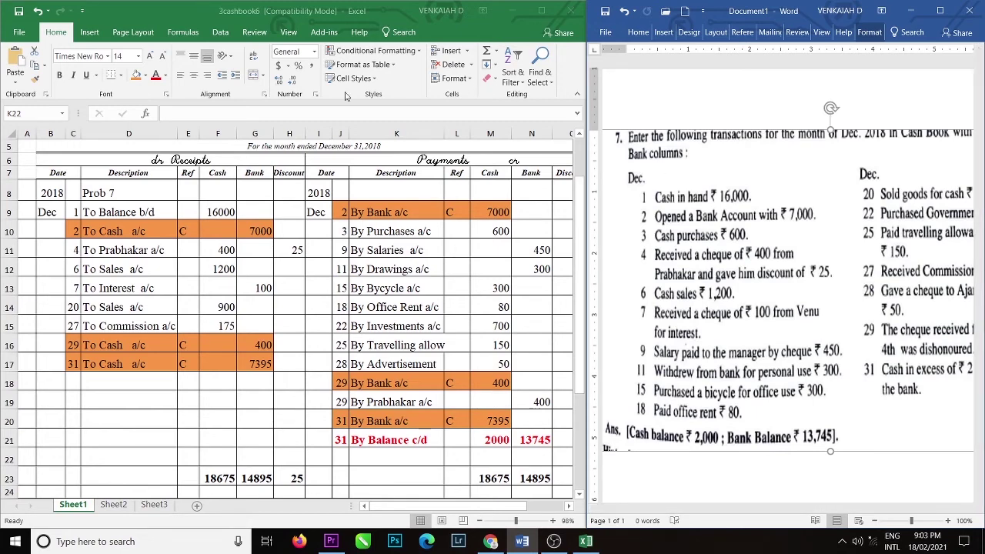
pyautogui.click(251, 176)
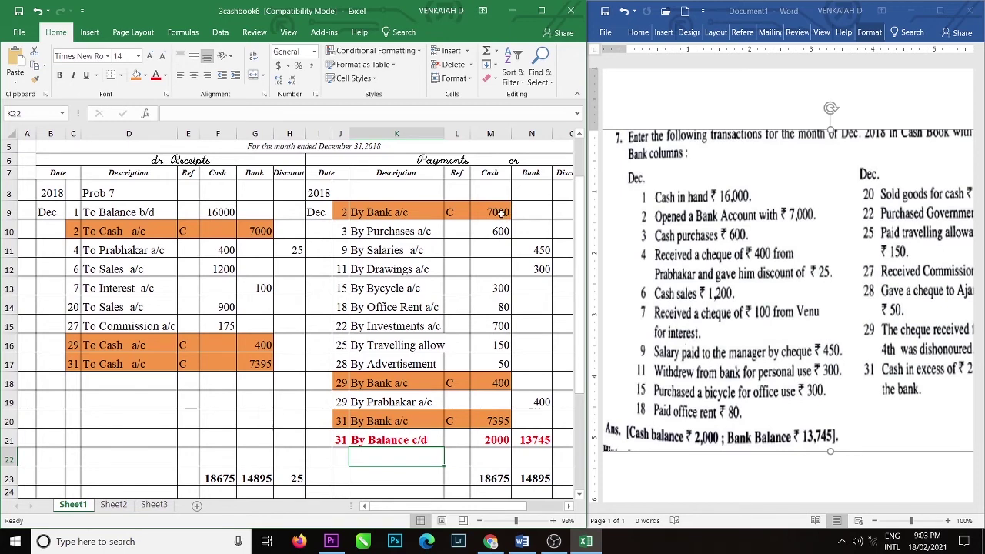
pyautogui.click(73, 250)
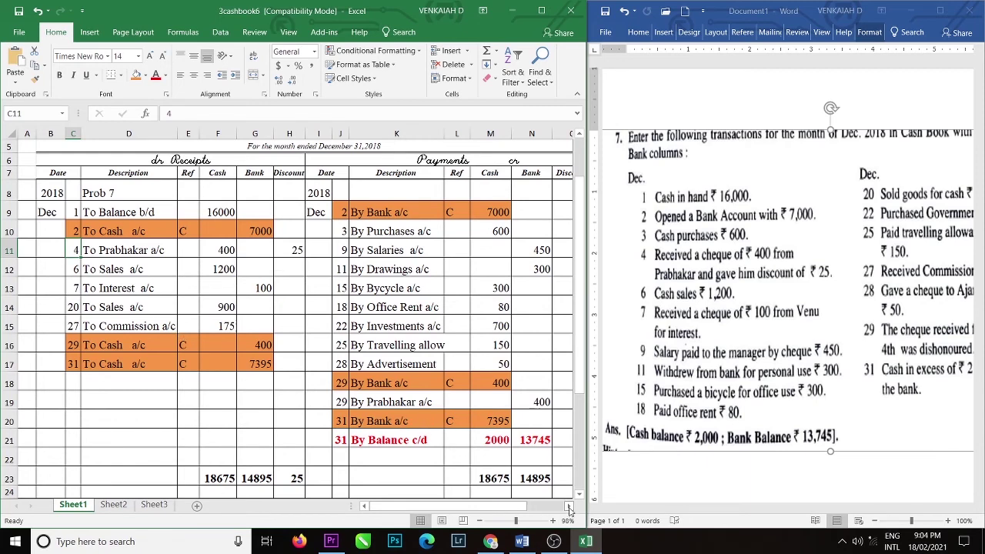
pyautogui.click(570, 505)
pyautogui.click(568, 507)
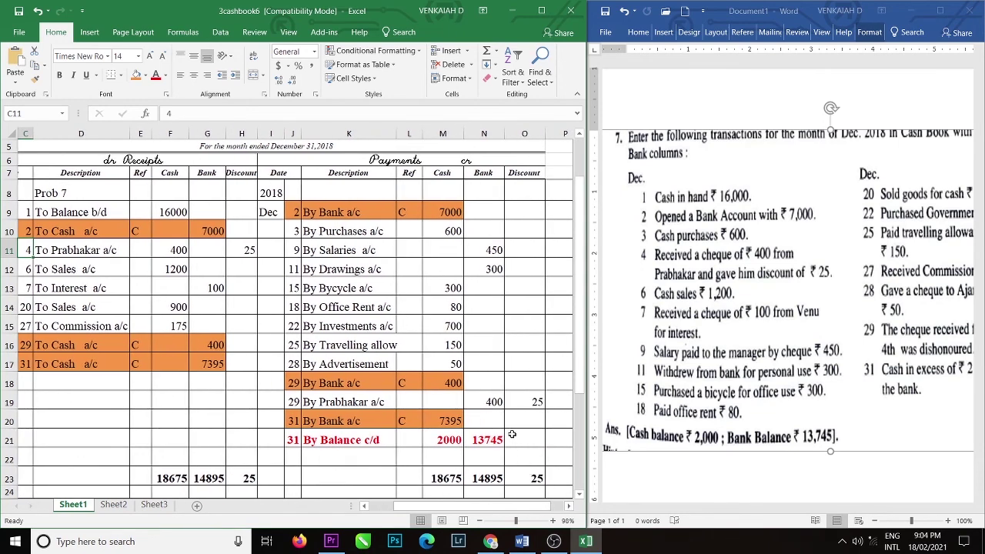
pyautogui.click(487, 394)
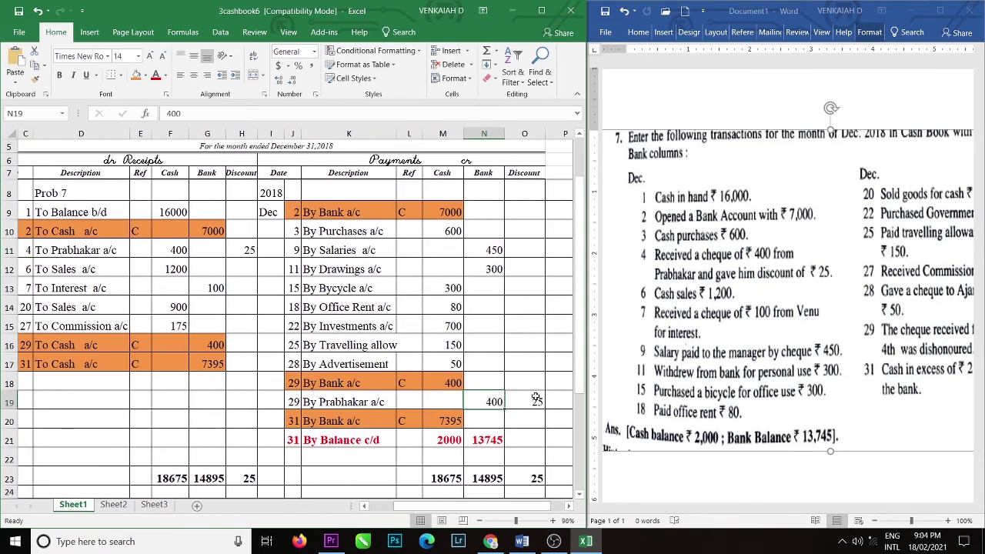
pyautogui.click(537, 397)
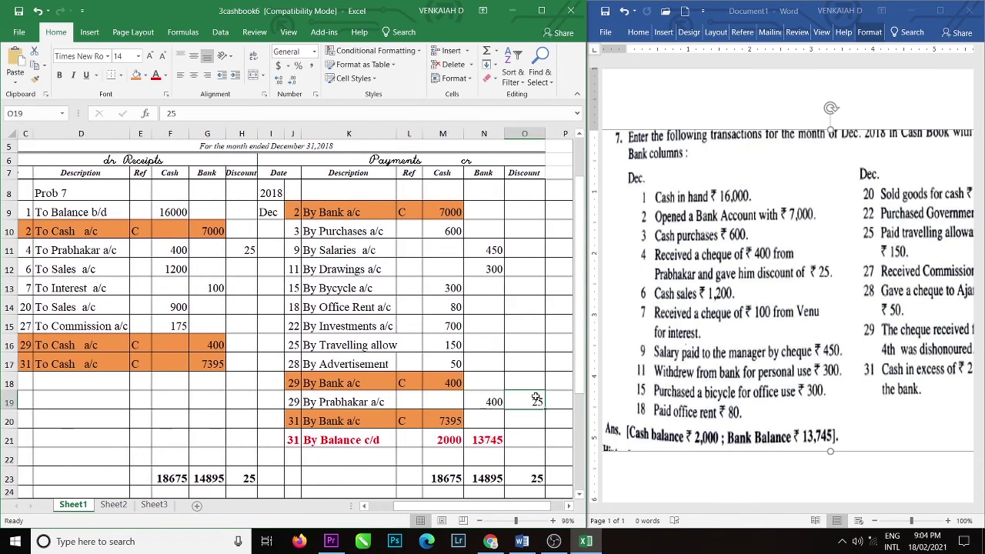
pyautogui.click(369, 400)
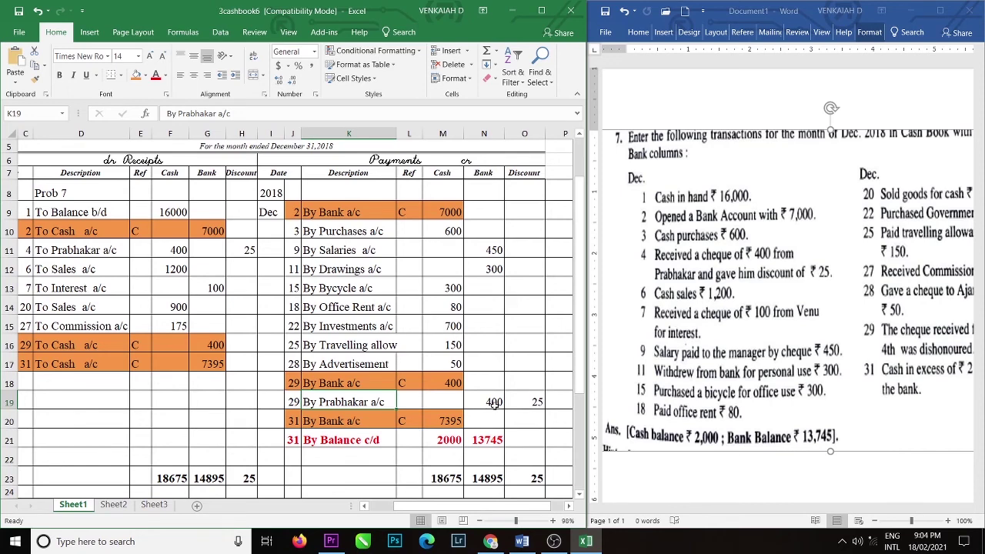
pyautogui.click(494, 403)
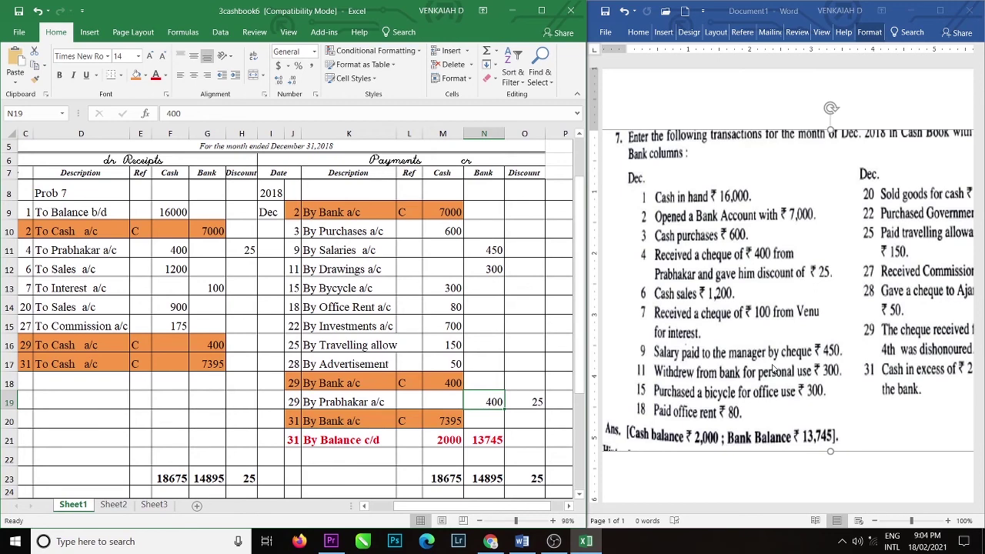
# Examine the closing cash balance and the December 31 contra entry's amounts in both Payments and Receipts
pyautogui.click(439, 440)
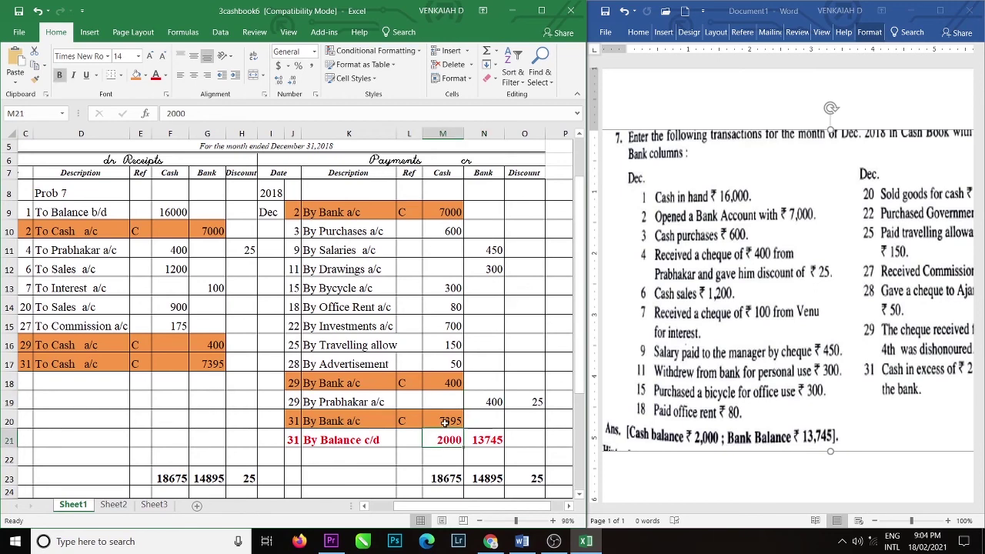
pyautogui.click(445, 421)
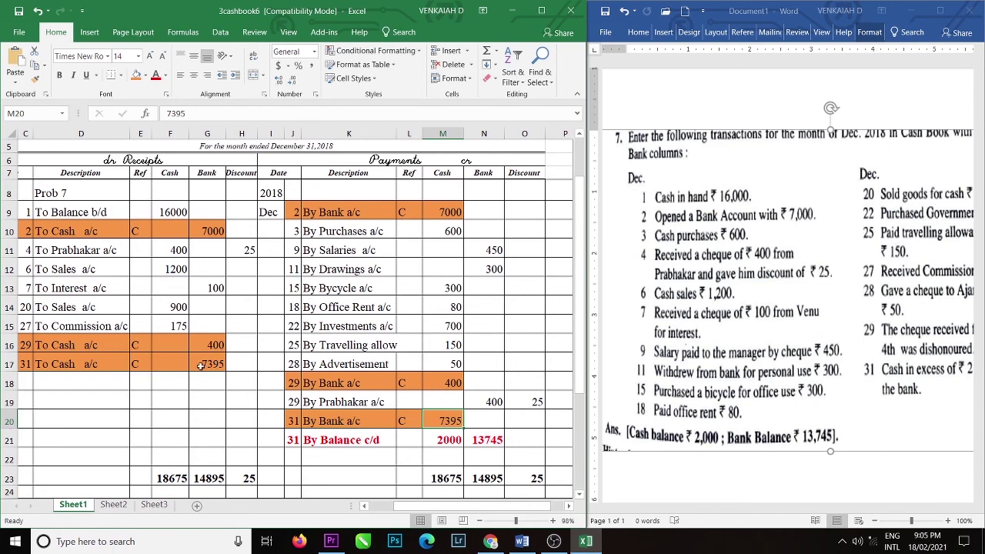
pyautogui.click(218, 367)
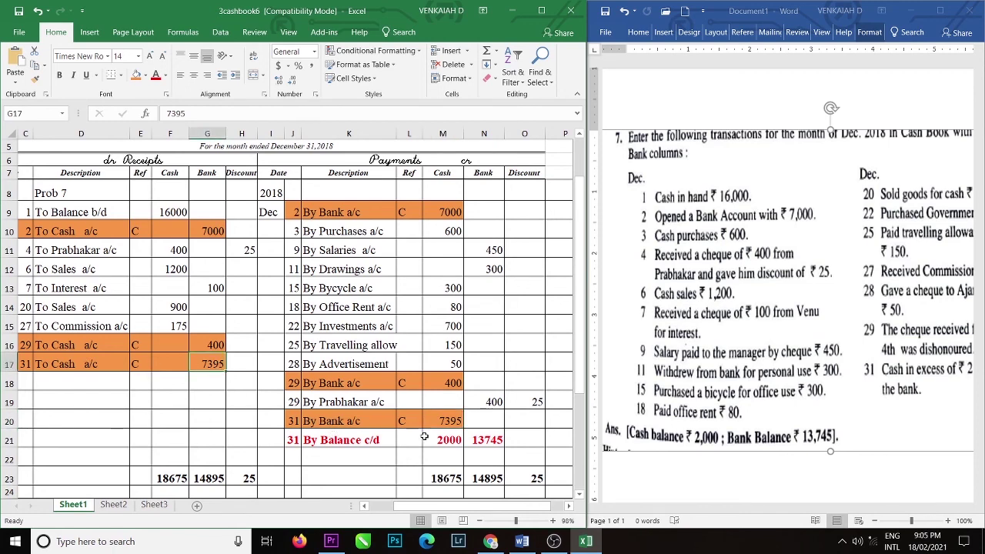
pyautogui.click(442, 422)
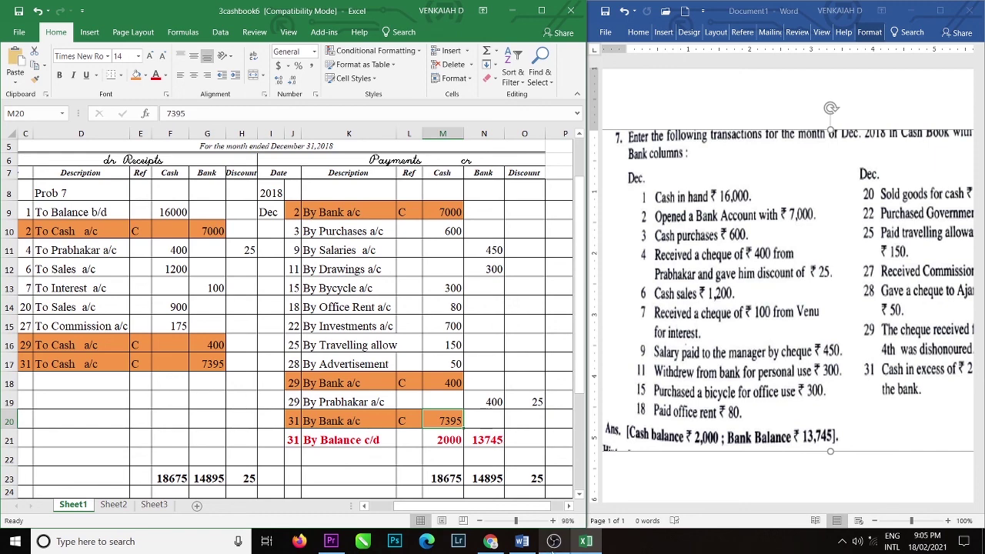
pyautogui.moveTo(553, 544)
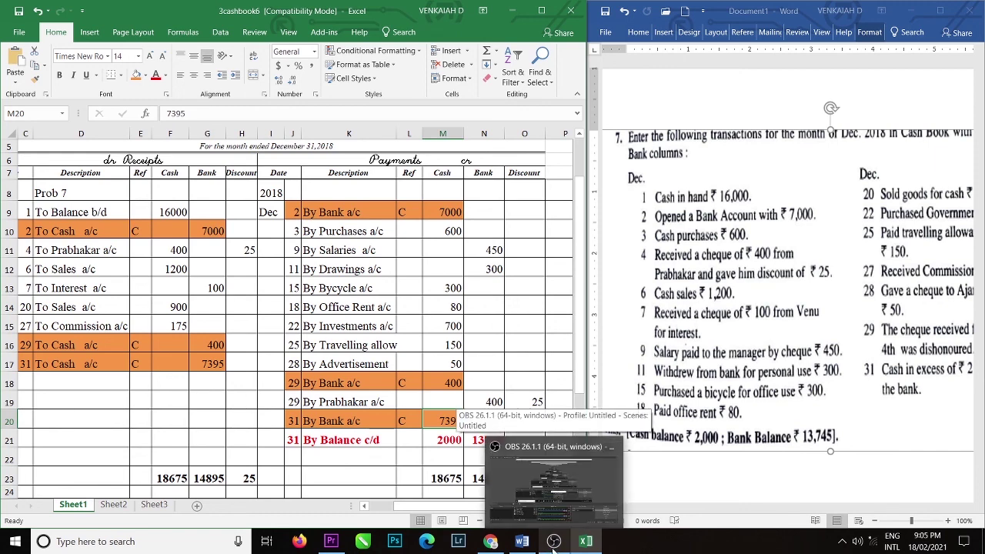
pyautogui.click(554, 542)
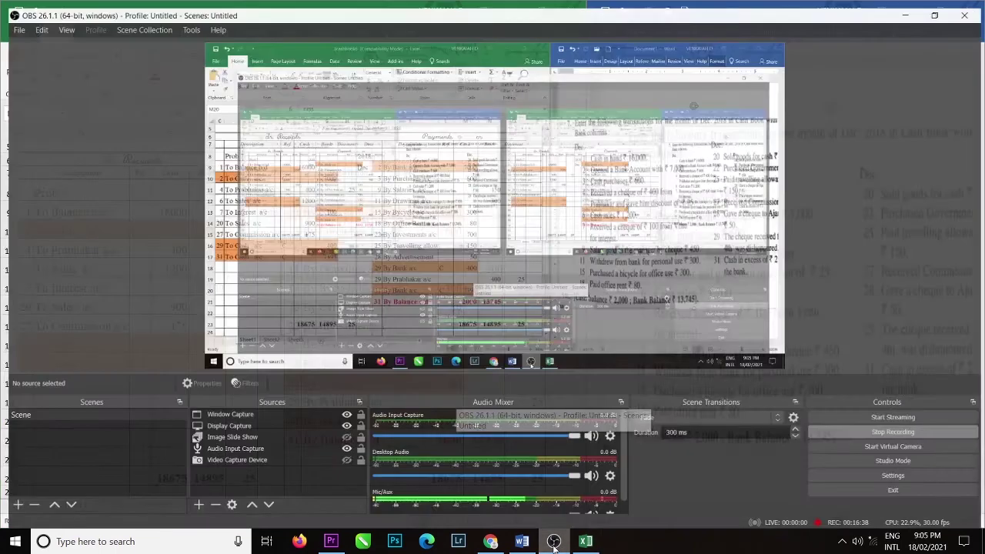